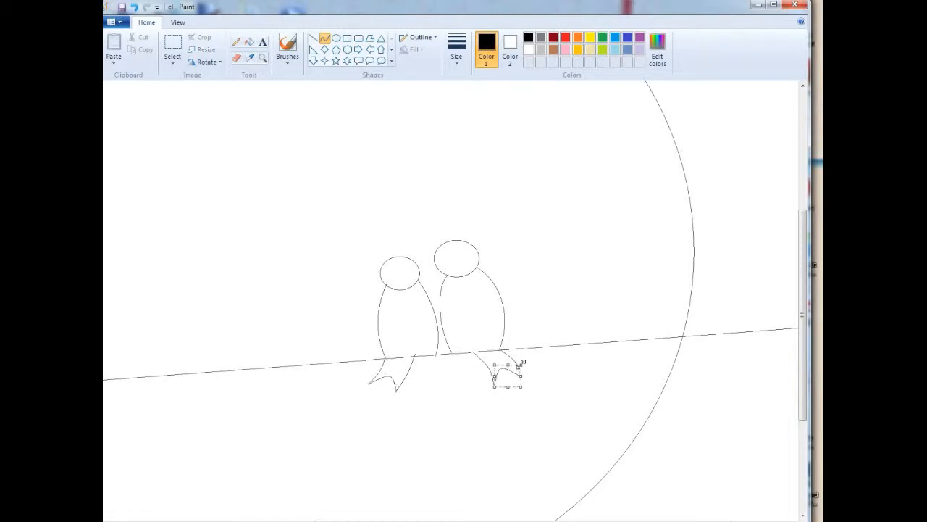
- Draw pointed, open beaks with straight lines between the two birds' heads
left_click(262, 58)
left_click(454, 264)
left_click(454, 264)
left_click(314, 39)
left_click_drag(372, 365, 334, 392)
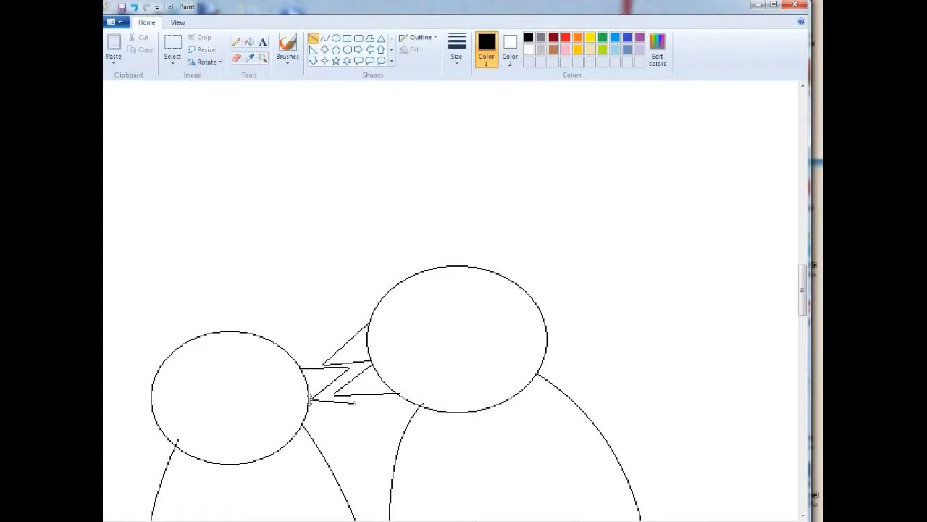
- Draw a shallow curve below the branch line to close the underside of each bird's body
scroll(323, 288, "down", 10)
left_click(325, 38)
left_click_drag(288, 296, 373, 292)
left_click_drag(330, 294, 331, 312)
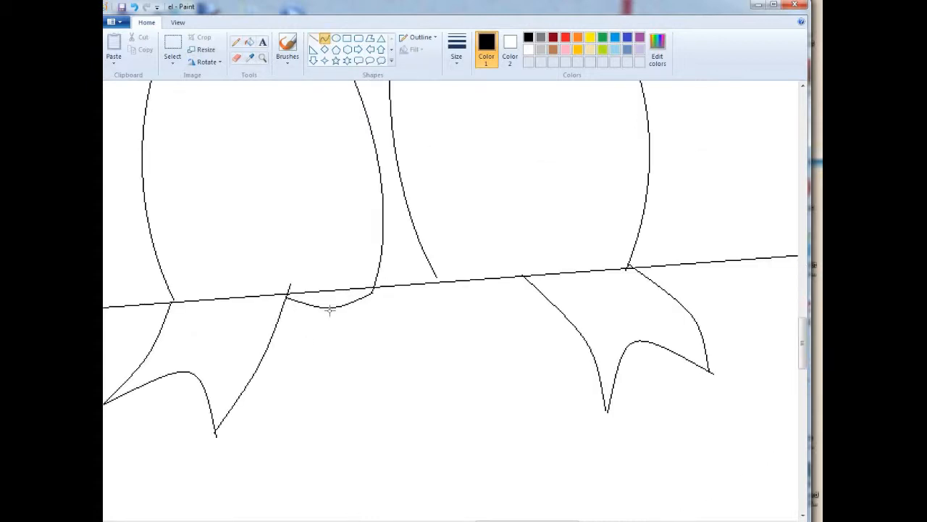
left_click_drag(437, 276, 533, 281)
left_click_drag(484, 280, 474, 292)
- Draw an oval eye on each bird's head and place a black pupil in the right bird's eye using transparent selection
scroll(448, 271, "up", 10)
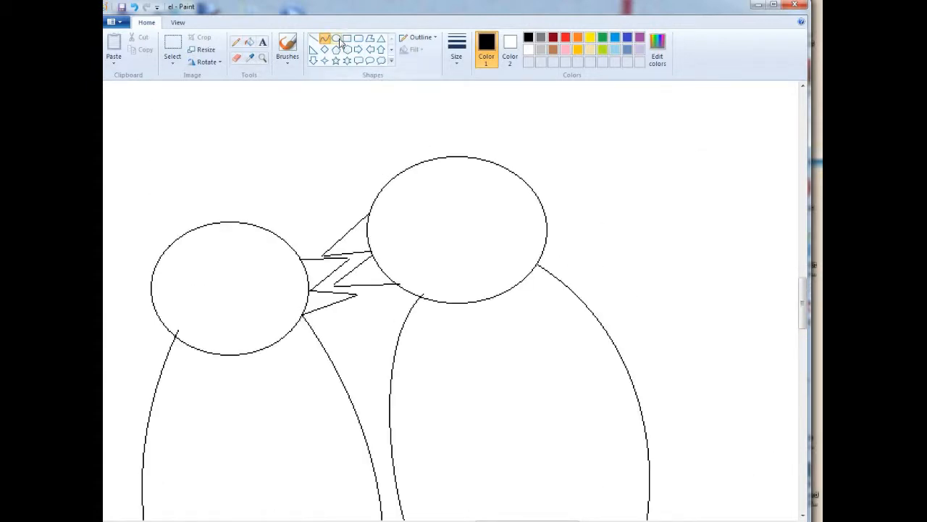
left_click_drag(250, 243, 286, 274)
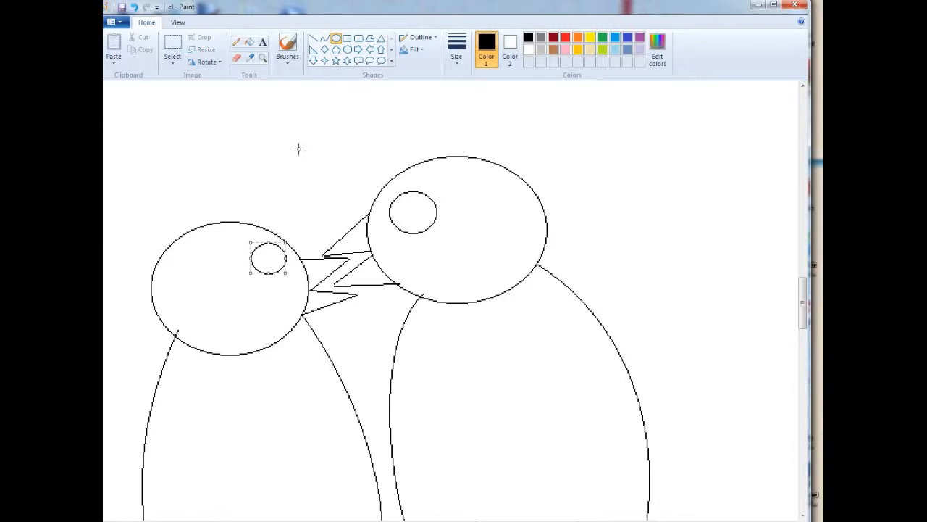
left_click(250, 42)
left_click(172, 43)
left_click_drag(292, 142, 324, 169)
left_click_drag(313, 156, 410, 223)
left_click(172, 59)
left_click(207, 167)
- Add a curved eyelid and black pupil to the left bird's eye, and tidy the stray outline end on its head
left_click(324, 38)
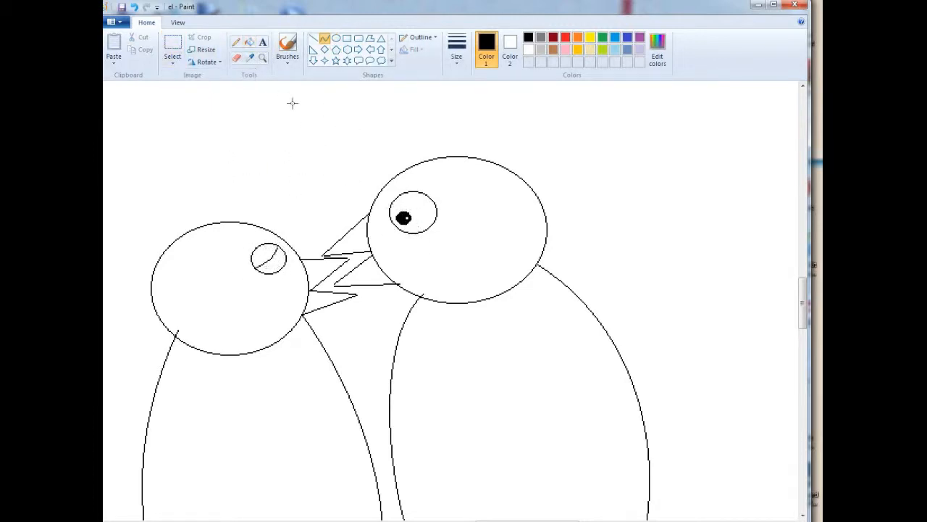
left_click(336, 38)
left_click_drag(275, 176, 291, 189)
left_click(263, 58)
left_click(344, 217)
left_click(336, 39)
left_click_drag(365, 231, 384, 244)
left_click(249, 42)
left_click(357, 232)
left_click(181, 43)
left_click_drag(382, 240, 374, 358)
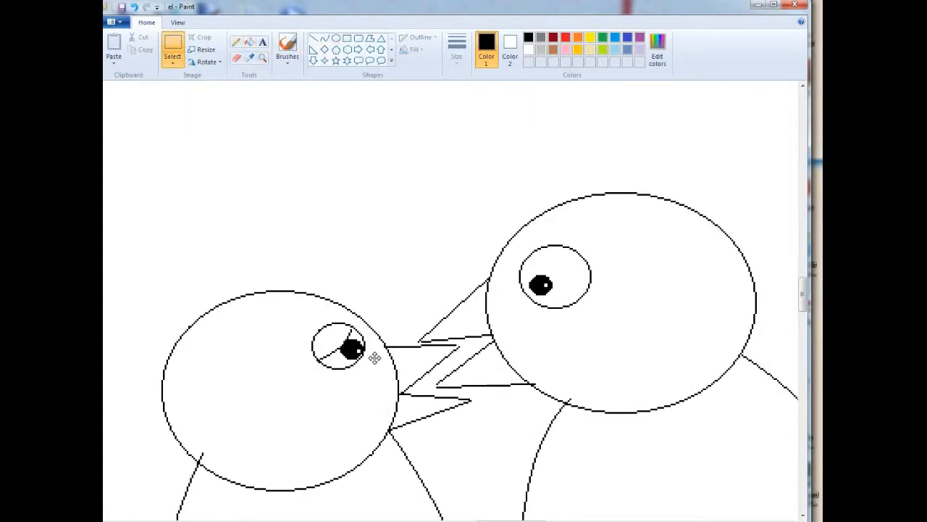
left_click(236, 45)
left_click(236, 58)
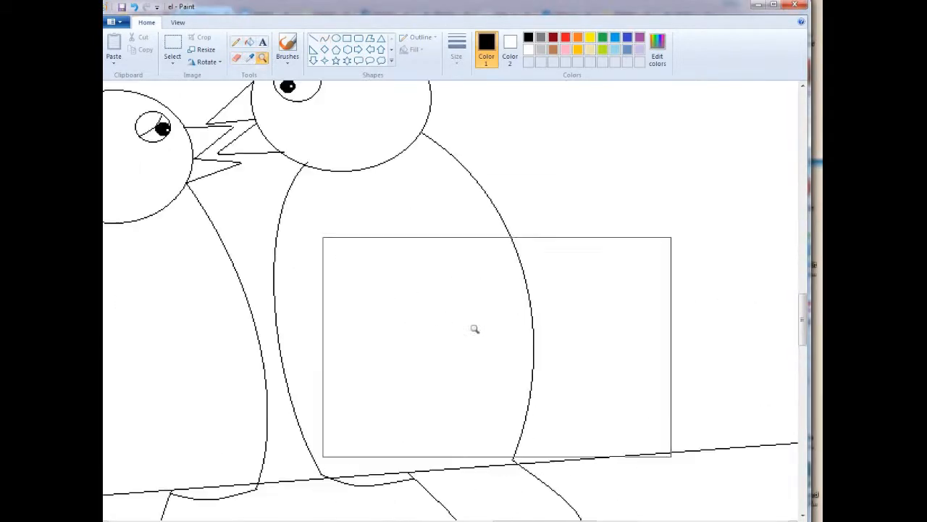
- Draw the right bird's folded wing with two long curves running from the shoulder to a point beyond the body
left_click(323, 37)
left_click_drag(363, 229, 582, 414)
left_click(474, 379)
left_click(474, 379)
left_click_drag(431, 208, 581, 416)
left_click(511, 255)
left_click(511, 254)
- Draw the left bird's folded wing with two curves that meet at a point near its lower back
left_click_drag(543, 520, 506, 520)
left_click_drag(423, 292, 288, 473)
left_click(389, 399)
left_click(389, 398)
left_click_drag(371, 264, 289, 474)
mouse_move(344, 355)
left_mouse_down()
mouse_move(304, 356)
mouse_move(288, 368)
left_mouse_up()
left_click(333, 307)
- Draw a tuft of three curved, pointed feathers on the right bird's forehead
scroll(425, 151, "up", 3)
left_click_drag(511, 182, 517, 147)
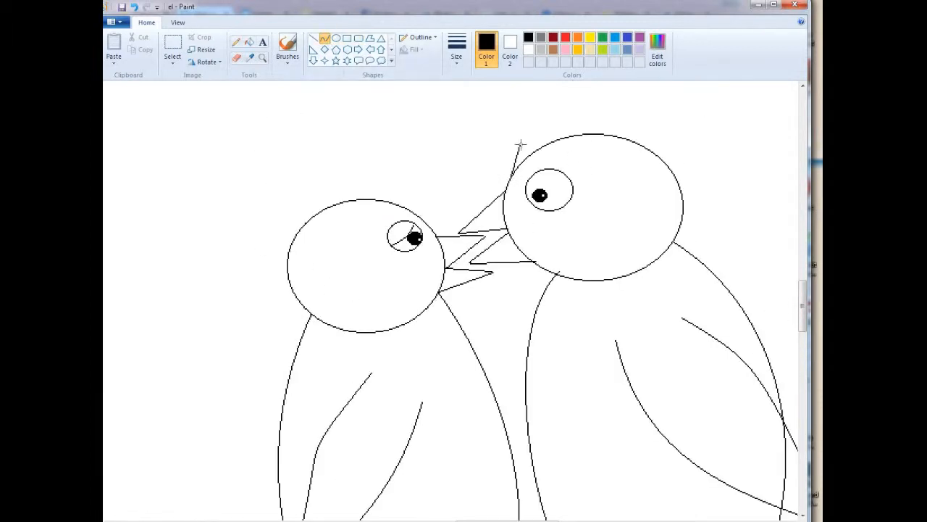
left_click(262, 58)
left_click(613, 170)
left_click(324, 39)
left_click_drag(277, 275, 300, 241)
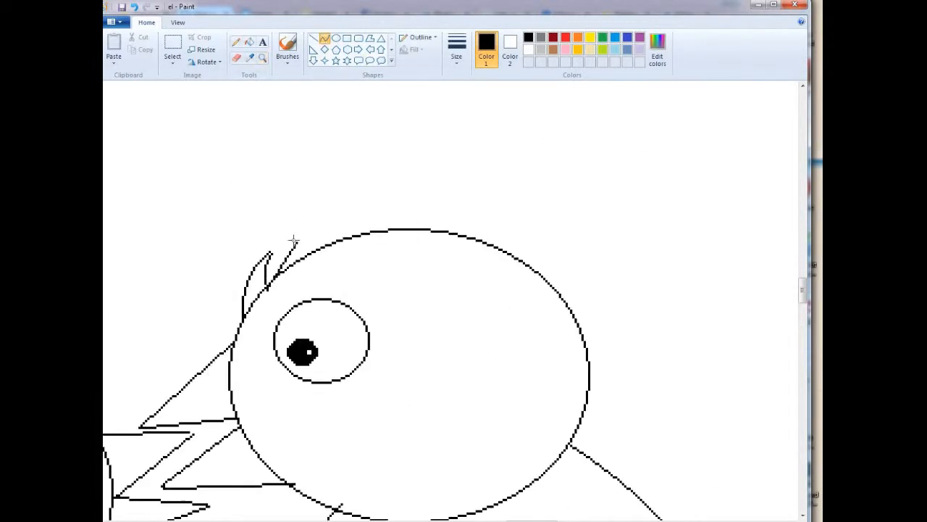
- Draw a matching tuft of curved, pointed feathers on top of the left bird's head
left_click(237, 41)
left_click_drag(530, 520, 505, 520)
left_click(325, 39)
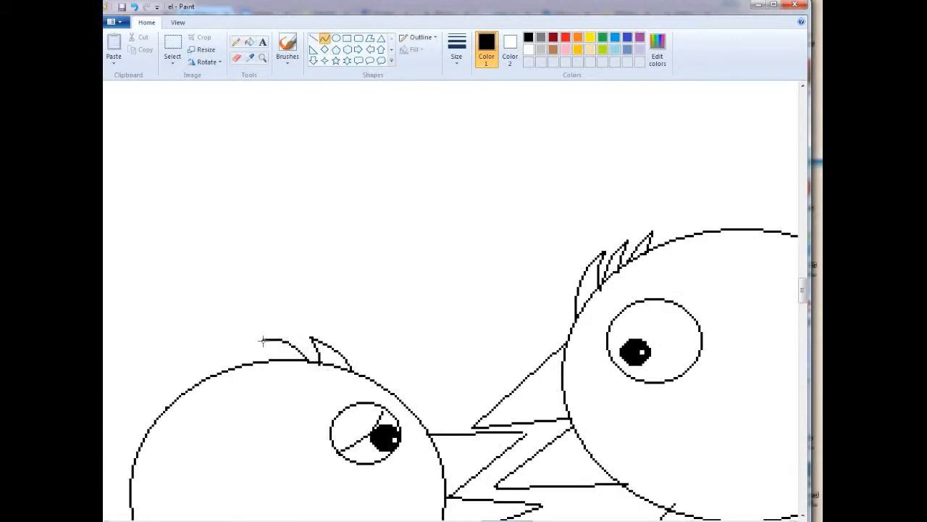
- Fill the left bird's head with gray and mix a darker gray as a custom color
scroll(295, 196, "down", 3)
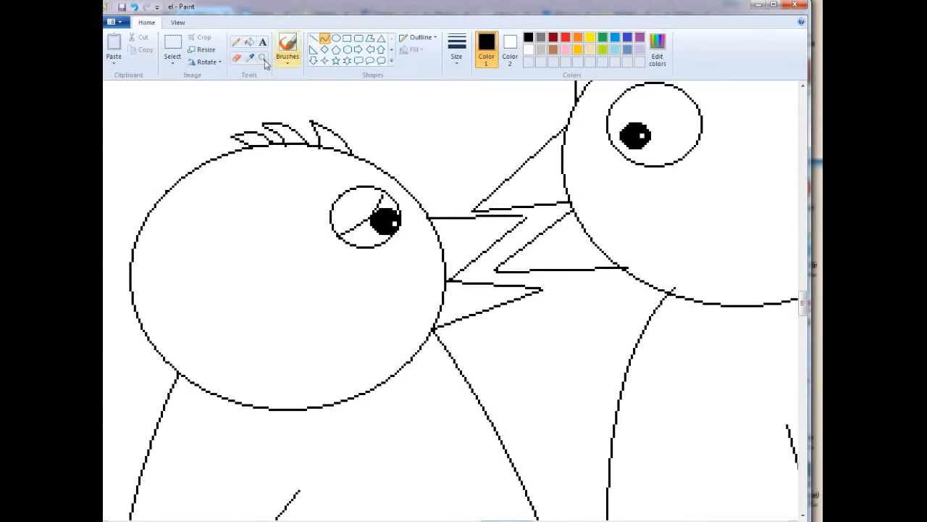
left_click(250, 42)
left_click(542, 38)
left_click(326, 178)
left_click(657, 51)
left_click_drag(573, 252, 573, 286)
left_click(349, 355)
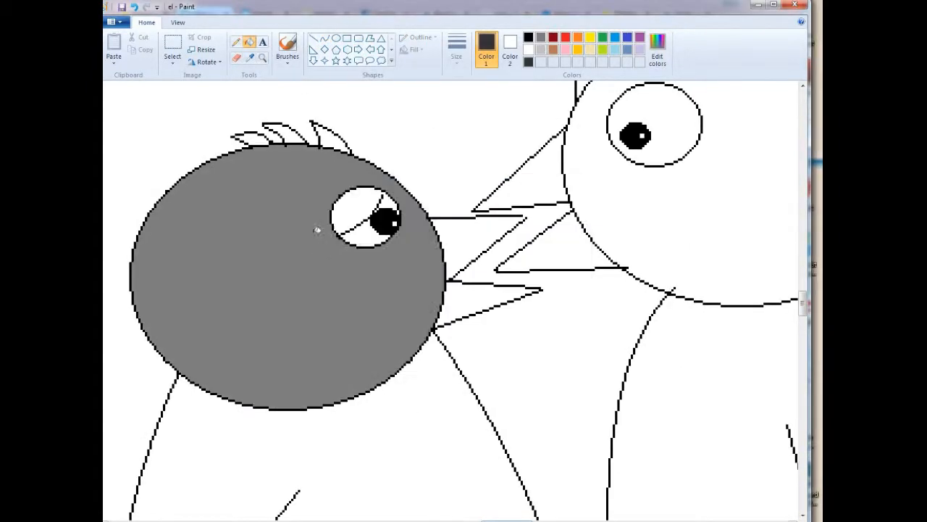
- Fill both birds' heads, the head feathers and the left bird's eyelid with the dark gray
left_click(325, 250)
left_click(594, 182)
left_click(329, 140)
left_click(288, 132)
left_click(251, 139)
left_click(355, 209)
- Touch up the stray line end at the right bird's neck with the pencil
key("ctrl+Page_Up")
left_click(528, 37)
left_click(263, 58)
right_click(491, 184)
right_click(490, 184)
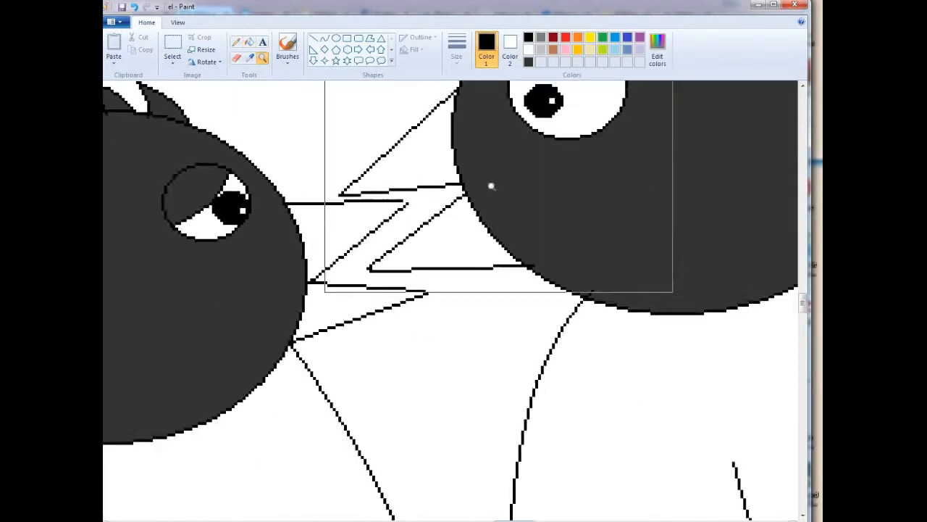
left_click(474, 243)
left_click(474, 243)
left_click(237, 42)
left_click(542, 38)
left_click_drag(313, 212, 302, 217)
- Fill the bodies, wings and tails of both birds with dark gray
left_click(264, 58)
right_click(282, 138)
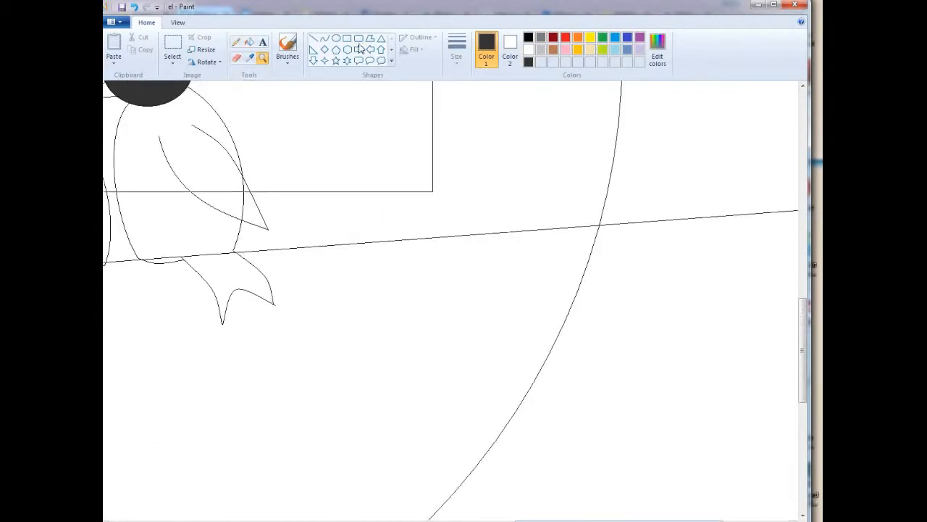
left_click(250, 42)
left_click(200, 223)
left_click(228, 279)
left_click(253, 209)
left_click(174, 259)
left_click_drag(549, 521, 450, 520)
scroll(460, 404, "up", 3)
left_click(425, 355)
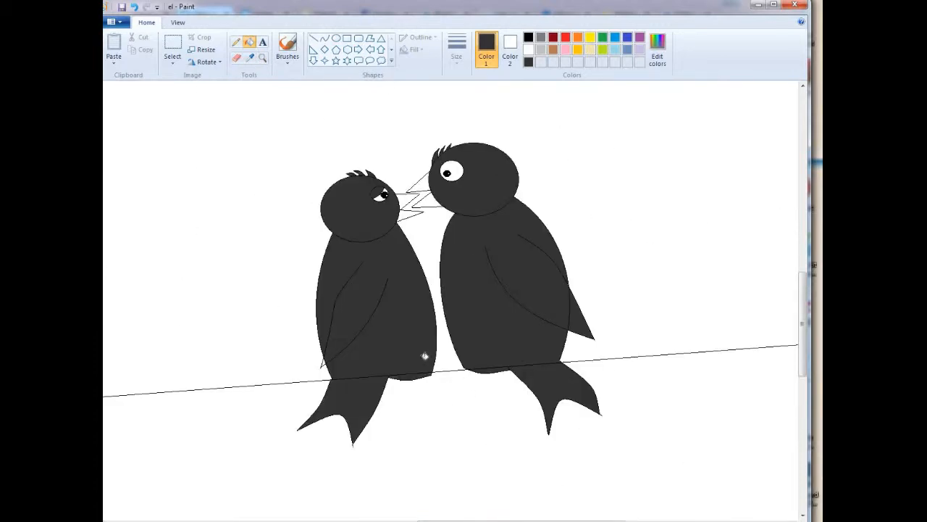
- Paint over the branch line where it crosses both birds' bodies with the pencil in dark gray
left_click(350, 266)
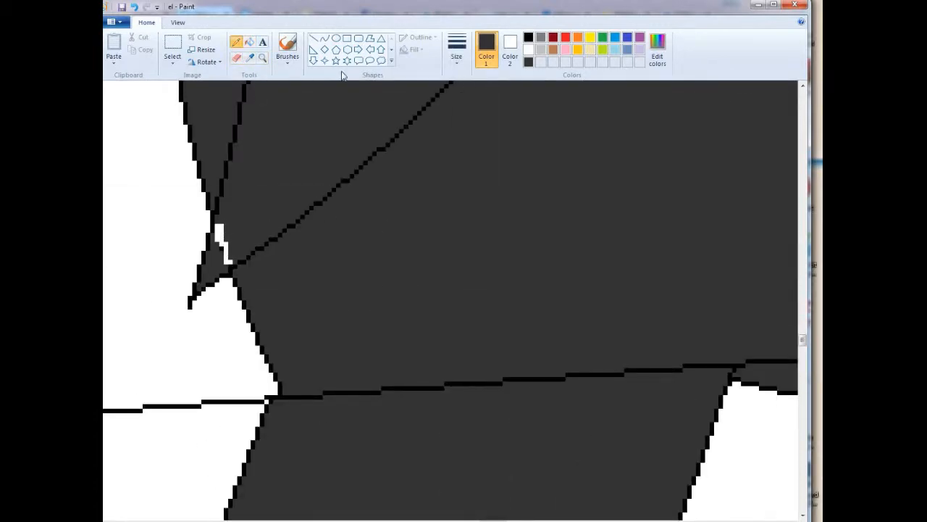
left_click_drag(493, 519, 495, 520)
mouse_move(218, 394)
left_mouse_down()
mouse_move(666, 366)
mouse_move(354, 389)
mouse_move(603, 370)
left_mouse_up()
left_click_drag(496, 520, 513, 519)
left_click_drag(195, 361, 518, 334)
left_click_drag(514, 519, 533, 520)
mouse_move(455, 307)
left_mouse_down()
mouse_move(443, 303)
mouse_move(465, 303)
left_mouse_up()
left_click_drag(533, 520, 548, 519)
left_click_drag(628, 263, 594, 266)
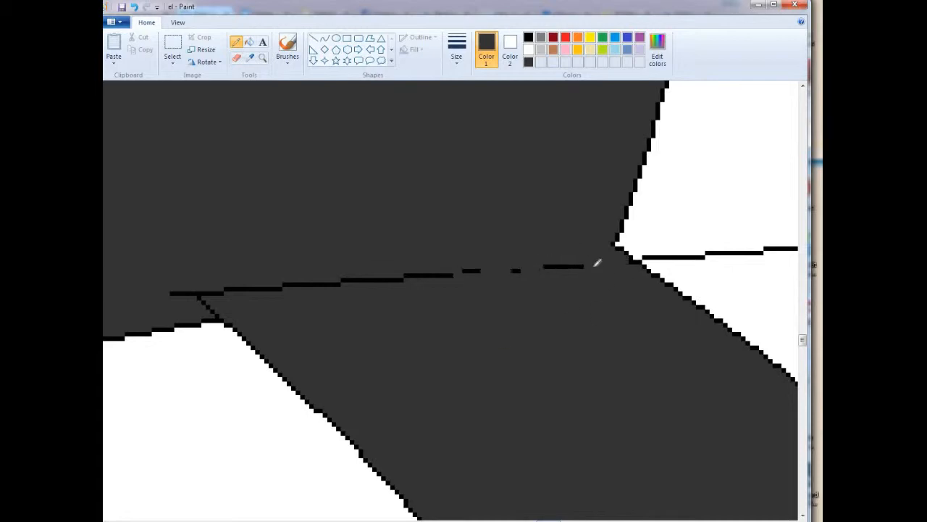
left_click_drag(231, 288, 348, 273)
left_click_drag(172, 294, 191, 293)
- Paint over the right bird's body outline where it crosses the wing with dark gray
scroll(352, 316, "up", 4)
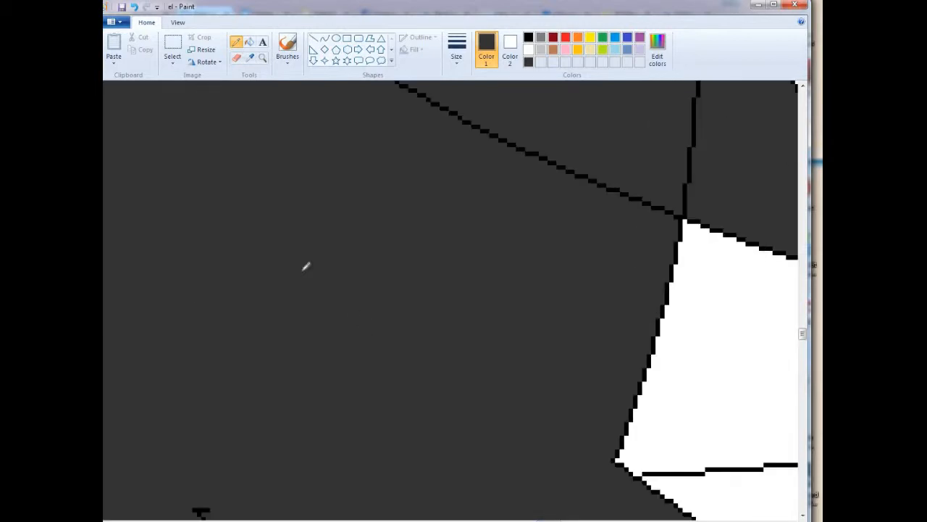
mouse_move(685, 429)
left_mouse_down()
mouse_move(692, 366)
mouse_move(691, 391)
mouse_move(704, 401)
mouse_move(699, 213)
mouse_move(697, 424)
mouse_move(697, 345)
left_mouse_up()
scroll(693, 375, "up", 1)
scroll(628, 278, "up", 1)
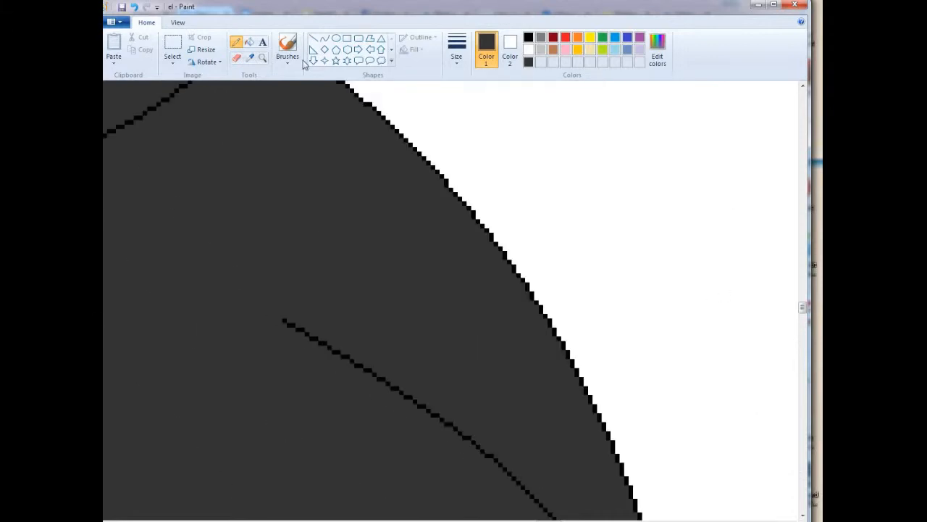
- Fill the right bird's beak with gold and both halves of the left bird's beak with yellow
left_click(371, 240)
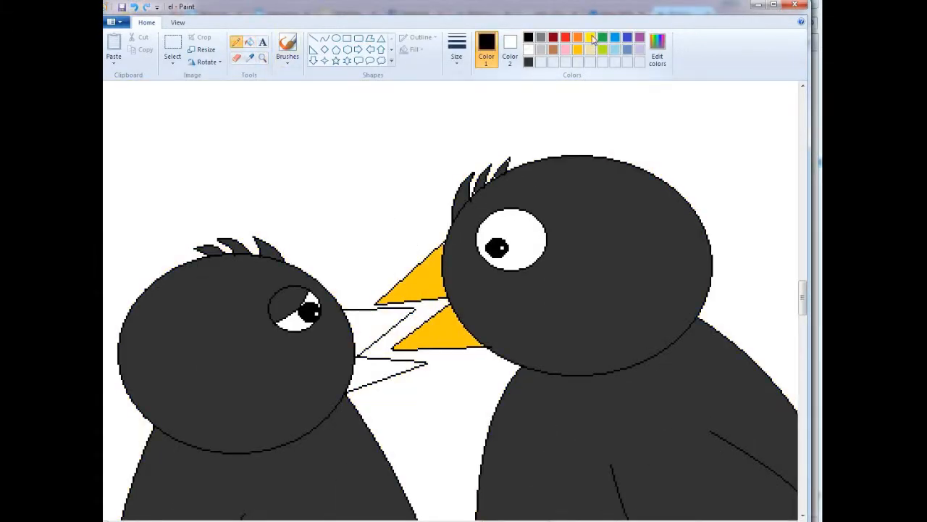
left_click(592, 38)
left_click(250, 42)
left_click(372, 329)
left_click(374, 367)
- Shade the edges of the right bird's beak with curves and fills in a slightly darker custom gold
left_click(578, 50)
left_click(657, 49)
left_click(355, 354)
left_click(313, 38)
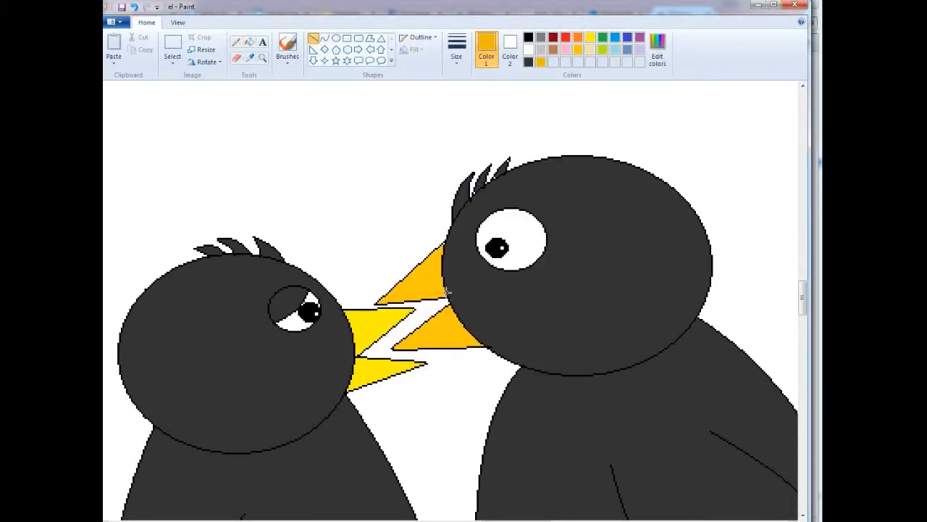
left_click(325, 39)
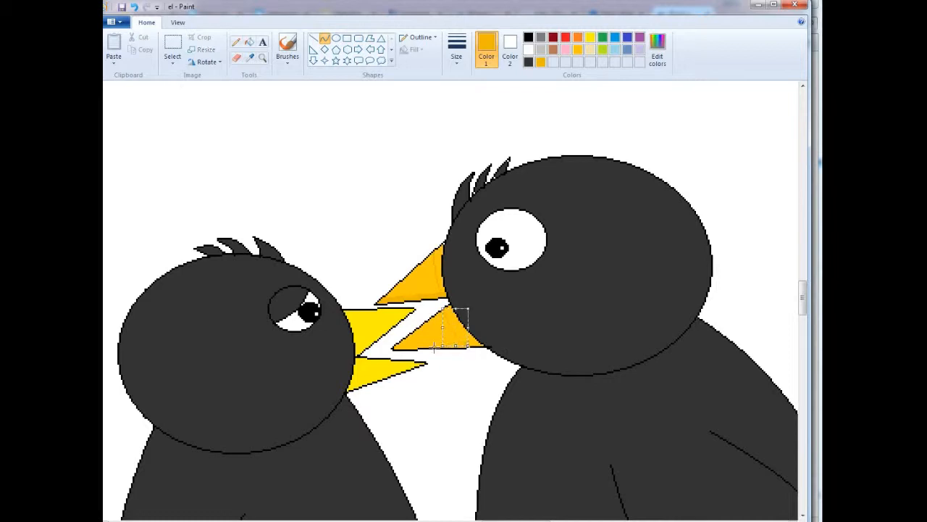
left_click(250, 42)
left_click(440, 261)
left_click(464, 330)
left_click(324, 38)
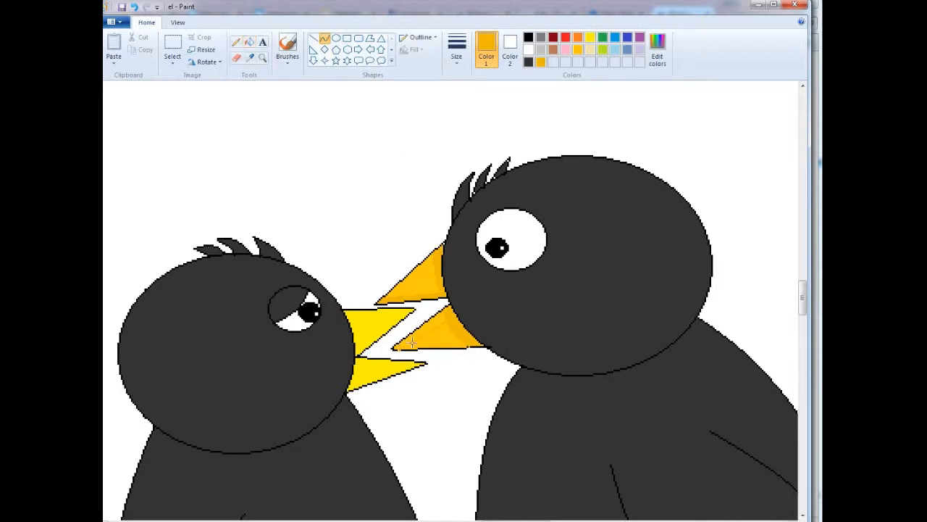
left_click(250, 42)
- Shade the left bird's beak near the head with curves and fills in a slightly darker custom yellow
left_click(590, 38)
left_click(657, 49)
left_click_drag(576, 252, 575, 259)
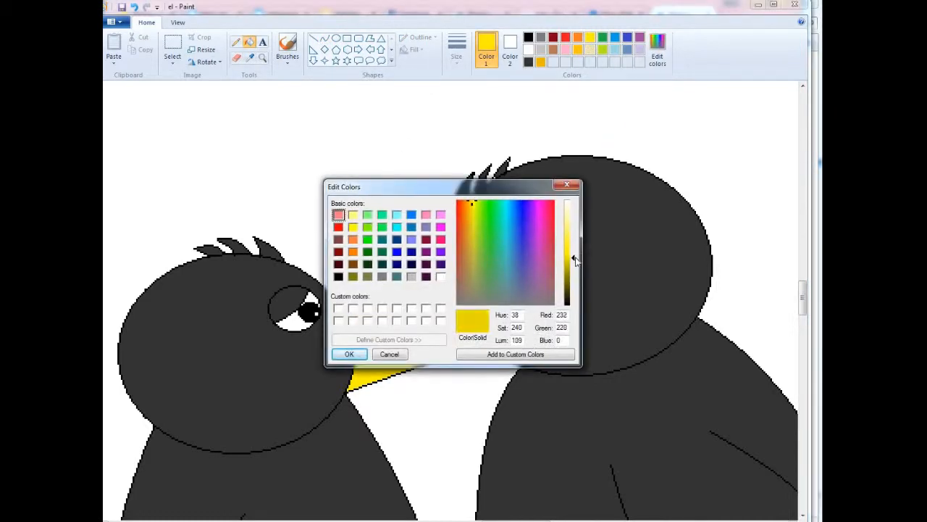
left_click(349, 354)
left_click(324, 38)
left_click(657, 49)
left_click(352, 355)
left_click(250, 42)
left_click(325, 39)
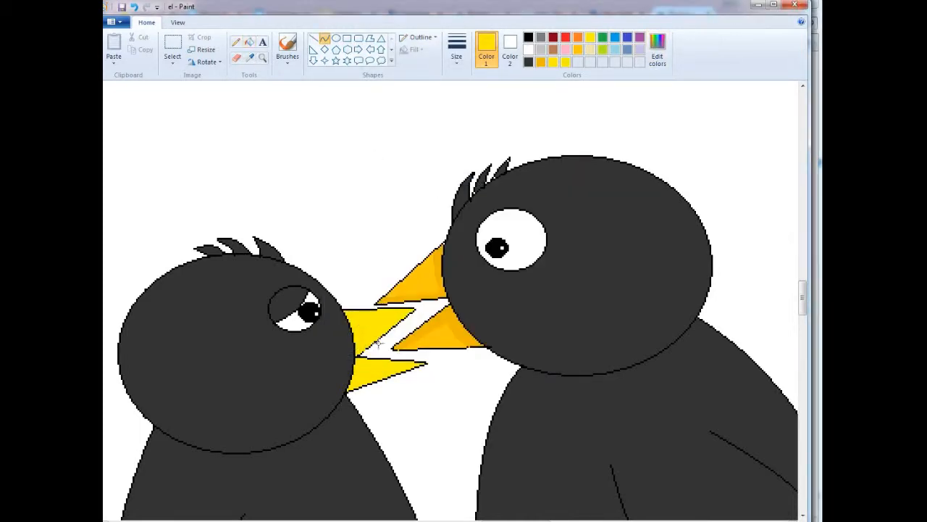
left_click(250, 43)
left_click(355, 371)
- Zoom in on the beaks and touch up their outlines with the pencil in black
left_click(263, 58)
left_click(484, 350)
left_click(528, 38)
left_click(236, 42)
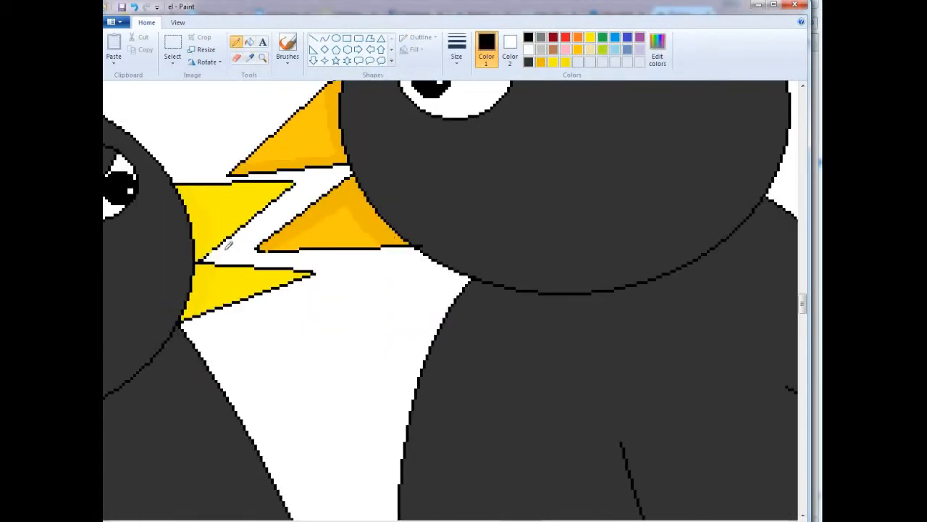
- Add a curved light gray shadow along the lower edge of the right bird's eye
scroll(277, 211, "up", 5)
left_click(544, 50)
left_click(325, 38)
left_click_drag(501, 257, 431, 332)
left_click(462, 318)
left_click(249, 42)
left_click(494, 308)
- Add a curved light gray shadow to the lower part of the left bird's eye
scroll(533, 511, "left", 5)
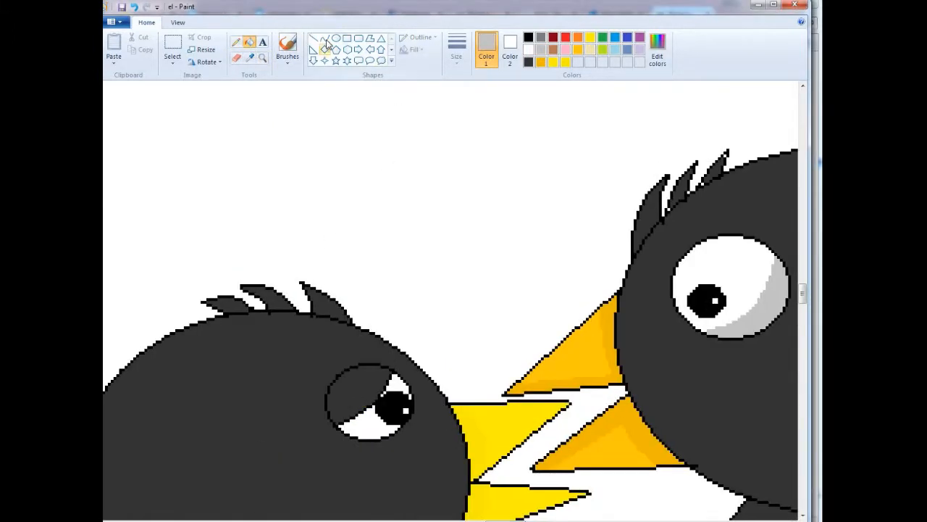
left_click(324, 38)
left_click_drag(399, 421, 350, 420)
- Draw a short black nostril on the upper half of each bird's beak with the pencil
left_click(237, 42)
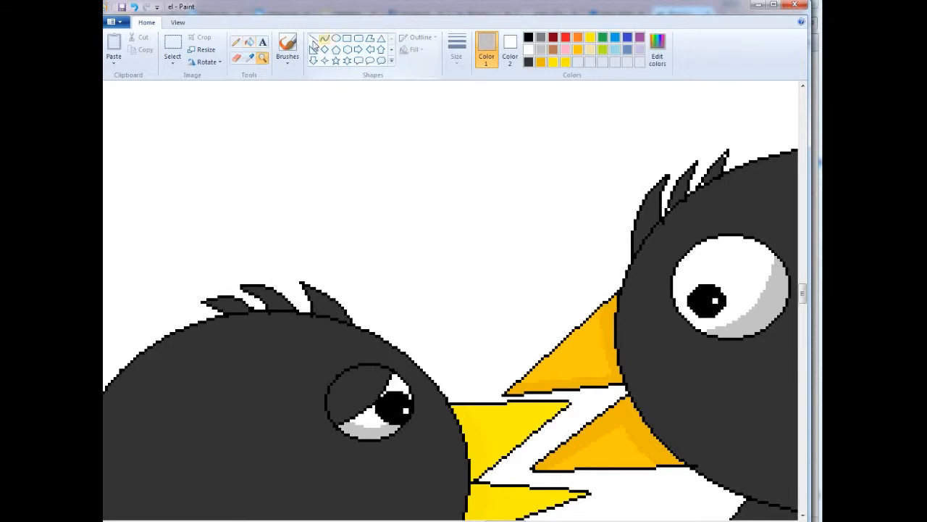
left_click(529, 37)
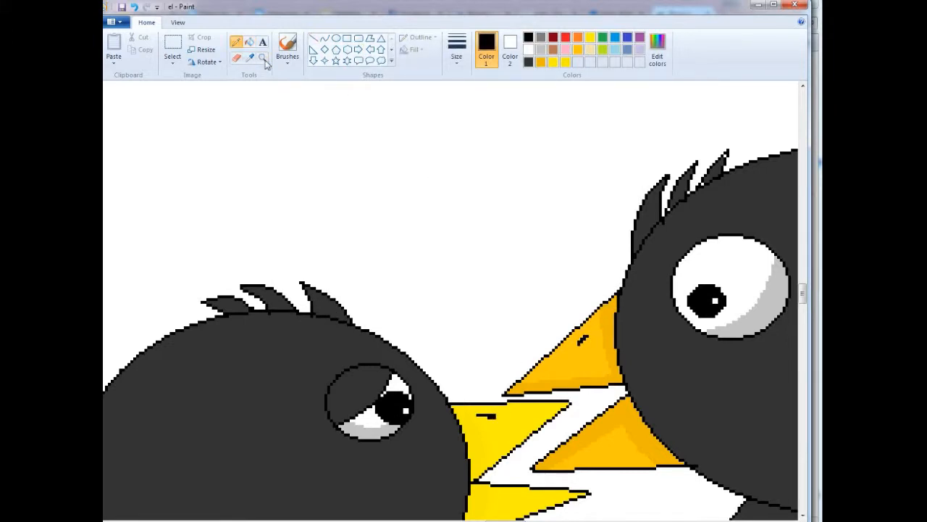
- Draw black heart outlines in varied sizes scattered above the two birds with the heart shape
left_click(263, 58)
right_click(305, 204)
right_click(305, 205)
right_click(305, 204)
right_click(302, 209)
double_click(218, 145)
left_click(392, 50)
right_click(299, 170)
left_click(314, 61)
left_click_drag(281, 184, 365, 247)
left_click_drag(175, 222, 237, 272)
left_click_drag(252, 301, 297, 333)
left_click_drag(386, 109, 479, 172)
left_click_drag(388, 233, 425, 256)
left_click_drag(334, 125, 373, 153)
left_click_drag(399, 192, 434, 212)
left_click_drag(261, 191, 258, 185)
left_click_drag(296, 259, 326, 280)
left_click_drag(131, 171, 168, 200)
left_click_drag(121, 287, 178, 332)
mouse_move(171, 89)
left_mouse_down()
mouse_move(259, 149)
mouse_move(251, 143)
left_mouse_up()
left_click_drag(437, 223, 462, 242)
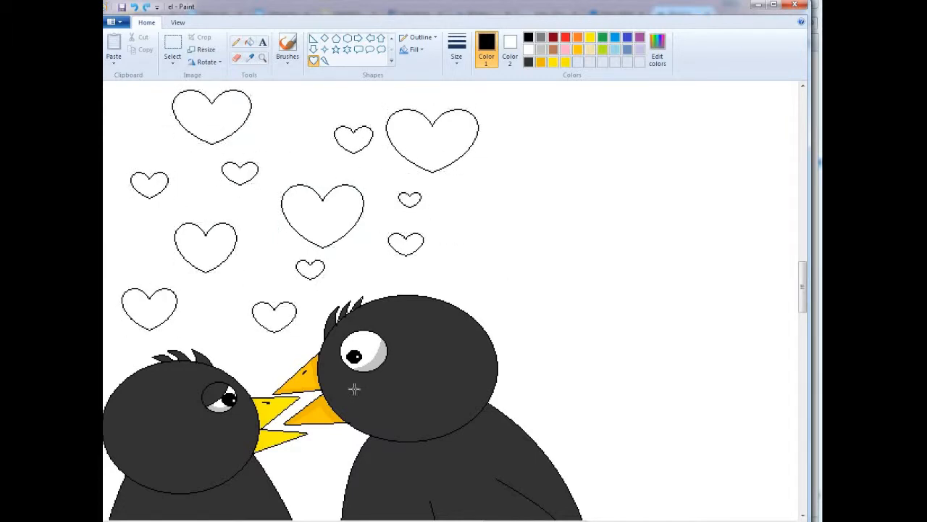
- Add several smaller heart outlines above the left bird's head and further out to its left
scroll(337, 329, "left", 3)
left_click_drag(181, 235, 219, 261)
left_click_drag(209, 328, 239, 354)
left_click_drag(332, 326, 354, 345)
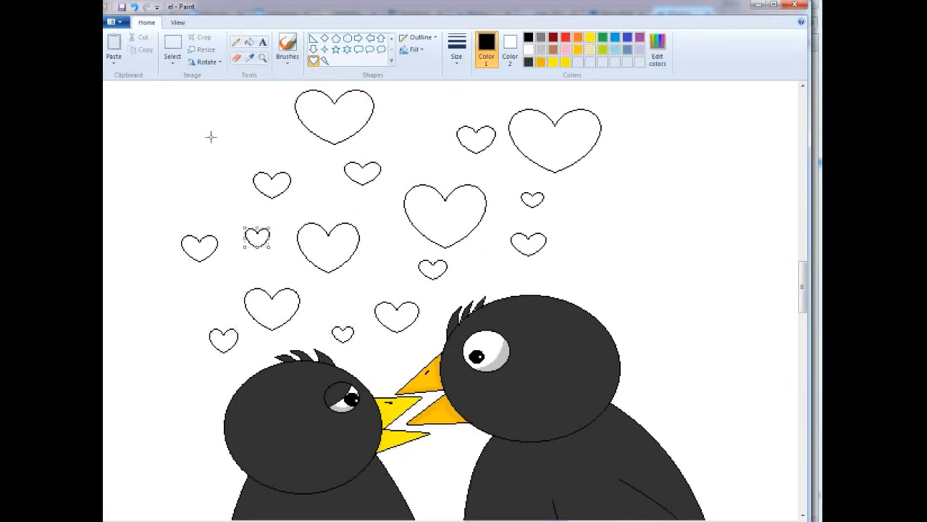
- Copy the whole group of hearts and place the duplicate in the empty area to the right of the birds
left_click(262, 58)
right_click(283, 119)
left_click(172, 60)
left_click(203, 101)
left_click_drag(163, 336, 352, 242)
right_click(272, 236)
left_click(294, 254)
key("ctrl+v")
left_click_drag(218, 159, 513, 246)
- Define a custom red and fill all the duplicated hearts with it
left_click(566, 37)
left_click(658, 50)
left_click_drag(573, 254, 573, 257)
left_click(349, 354)
left_click(249, 42)
left_click(604, 223)
left_click(594, 253)
left_click(591, 274)
left_click(549, 261)
left_click(564, 222)
left_click(541, 202)
left_click(468, 307)
left_click(439, 323)
- Fill all the original hearts above the birds with black
left_click(529, 37)
left_click(328, 222)
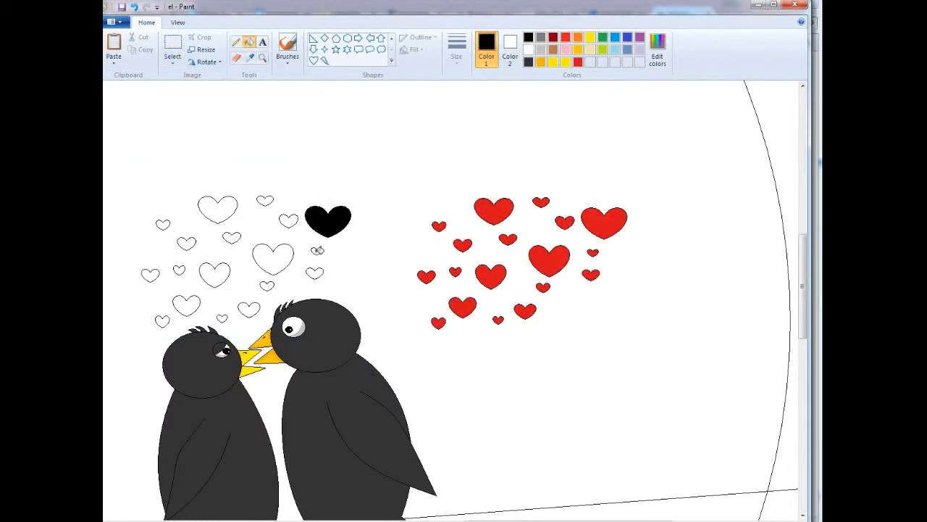
left_click(316, 251)
left_click(314, 273)
left_click(273, 259)
left_click(288, 221)
left_click(231, 237)
left_click(248, 309)
left_click(222, 318)
left_click(214, 274)
left_click(186, 305)
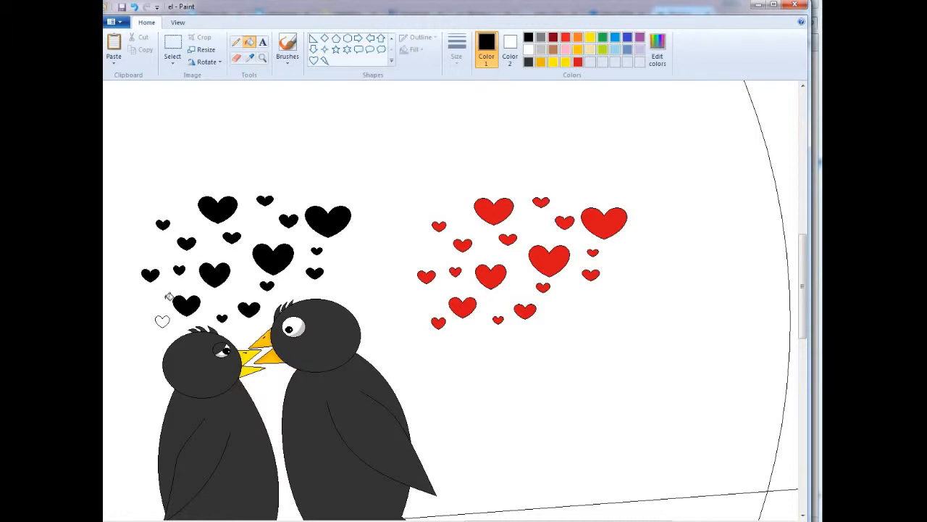
left_click(163, 321)
- Move the red hearts onto the black ones, slightly offset so the black forms a shadow edge
left_click(173, 44)
left_click_drag(395, 172, 636, 358)
left_click_drag(621, 318, 346, 316)
left_click(480, 189)
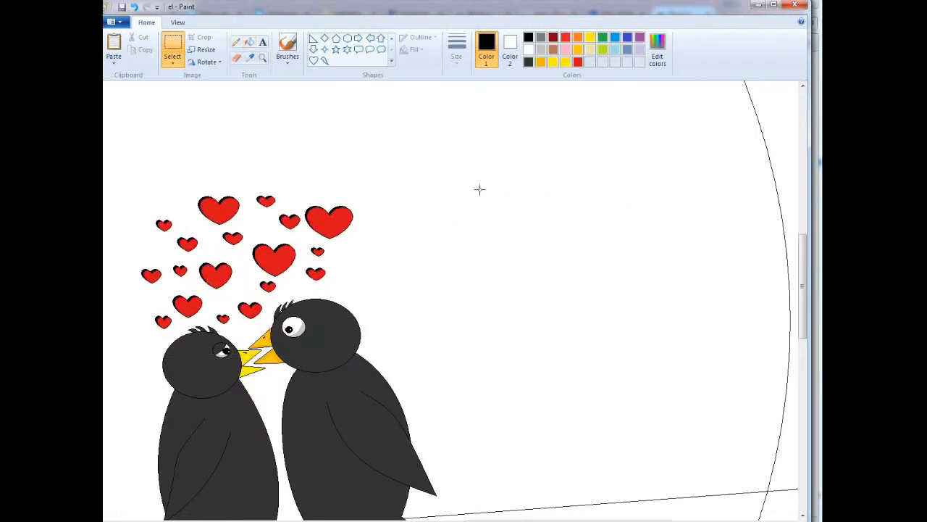
- Fill the background outside the large circle with black
left_click(250, 42)
left_click(782, 123)
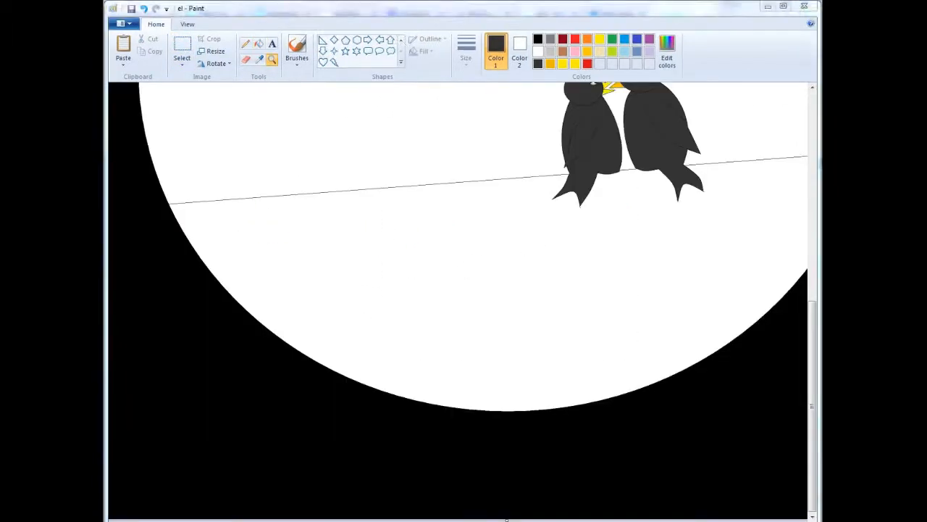
- Draw a tall dark gray post outline with a curved top face across the wire's left end, down to the canvas edge
left_click(323, 41)
left_click_drag(204, 187, 204, 444)
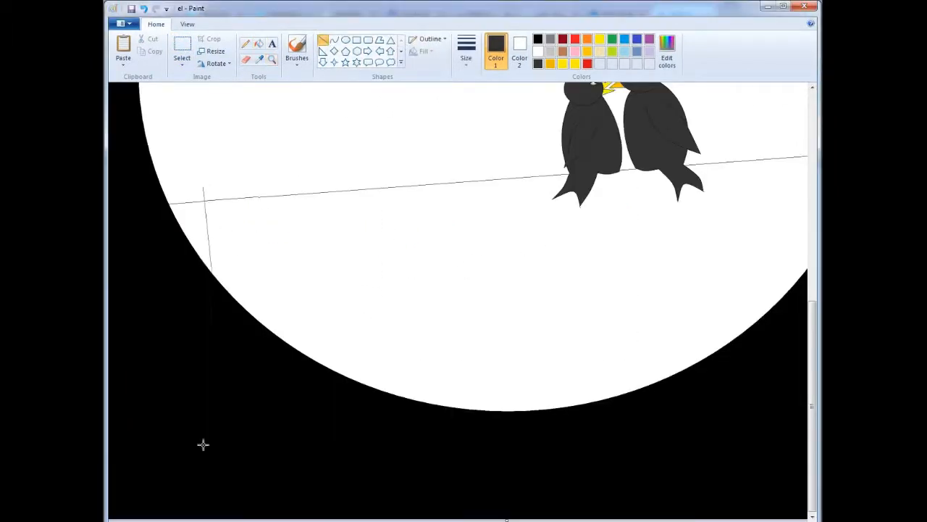
left_click_drag(253, 180, 207, 188)
left_click(334, 41)
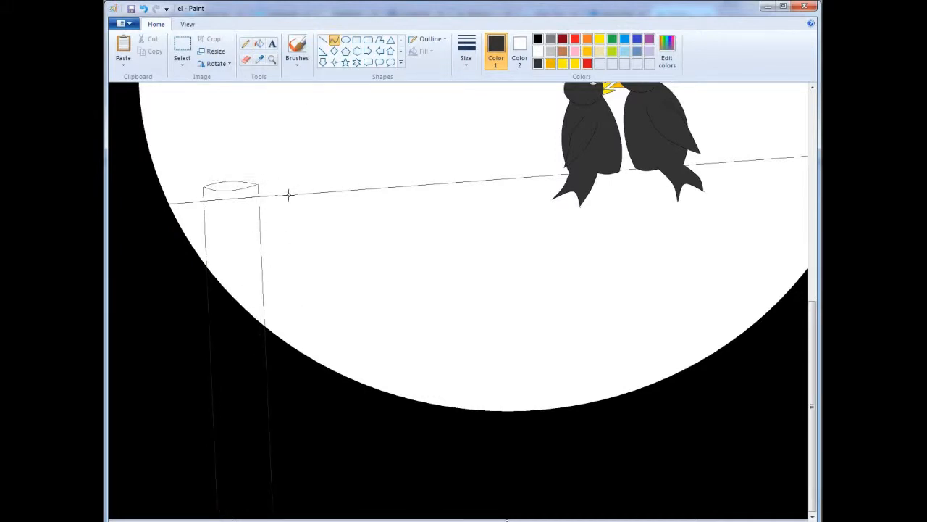
- Erase the wire inside the post and close the gaps at its top corners with the pencil
left_click(272, 59)
left_click(237, 203)
left_click(470, 312)
left_click(469, 312)
left_click(246, 59)
left_click_drag(516, 229, 203, 251)
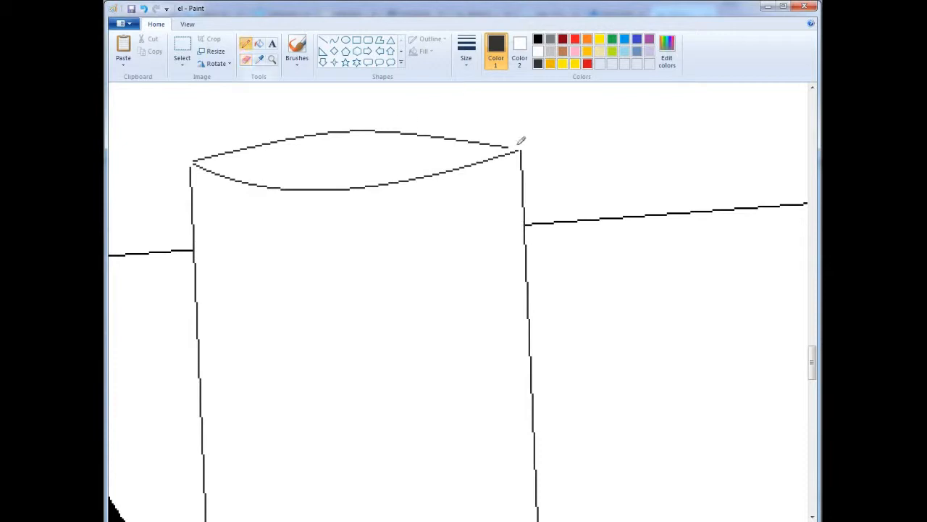
- Draw a curled hook outline on the post's right side around the wire with the Curve tool
left_click(334, 40)
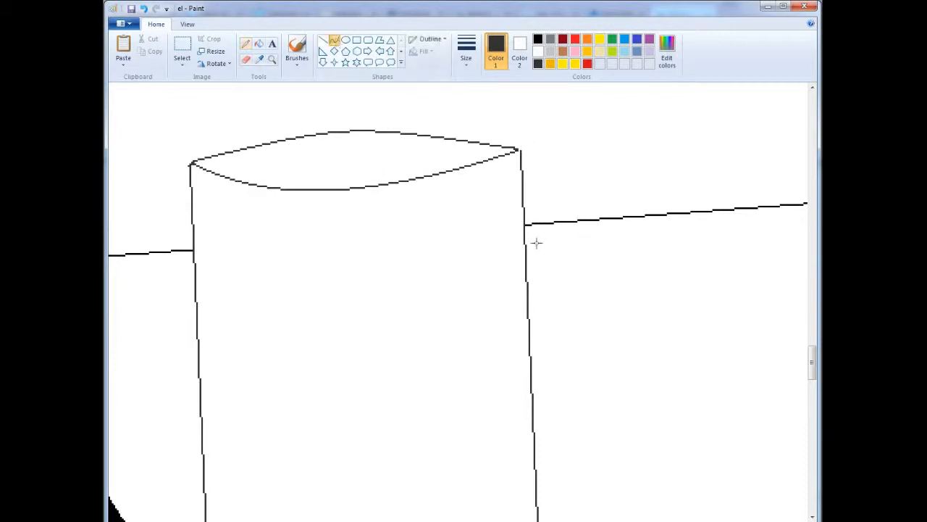
left_click_drag(573, 237, 580, 179)
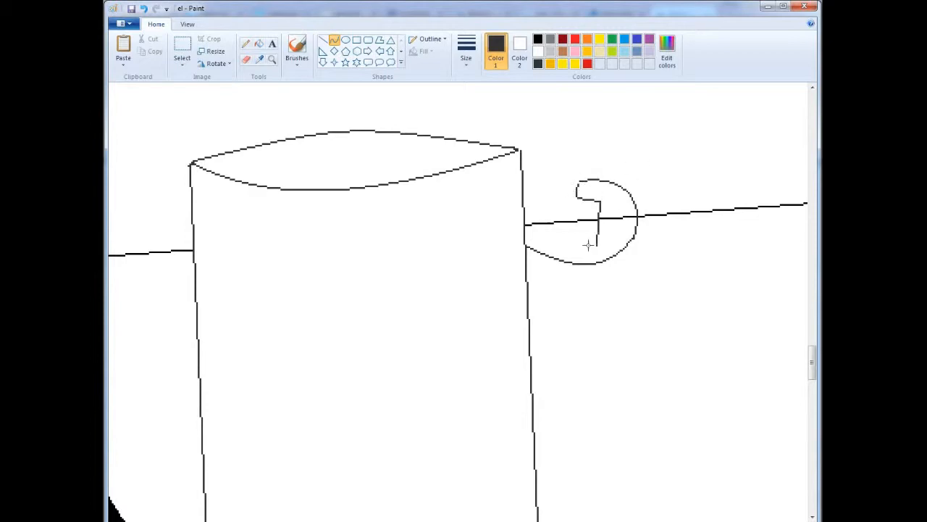
left_click(246, 59)
left_click(544, 229)
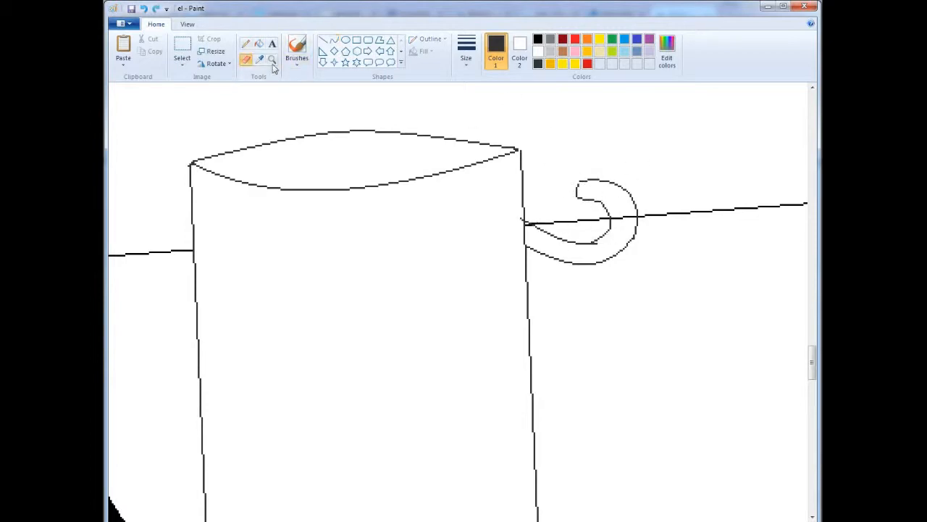
left_click(144, 9)
- Erase the wire between the post and the right hook's inner edge and clean up the hook's outline with the pencil
left_click(272, 60)
left_click(581, 263)
left_click(581, 263)
left_click(246, 60)
left_click_drag(342, 277, 239, 277)
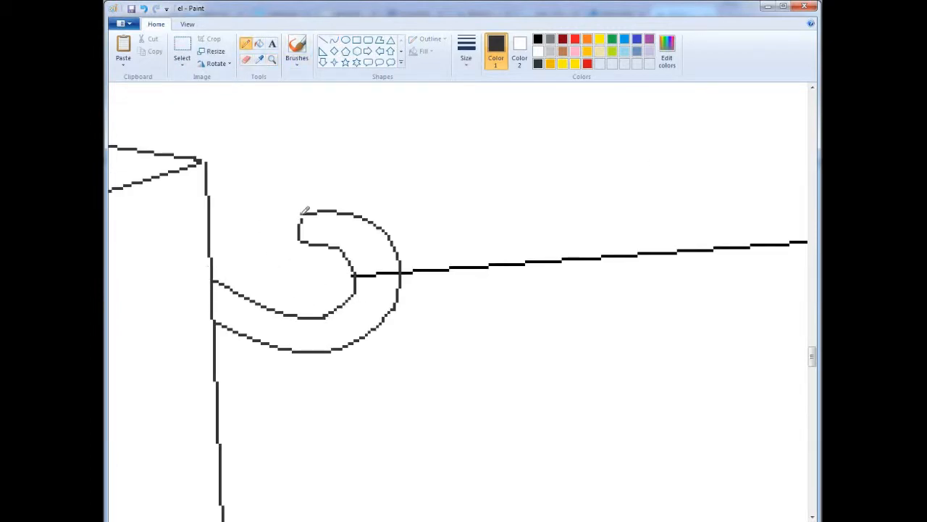
- Draw a matching curled hook outline on the post's left side with the Curve tool
scroll(434, 289, "left", 10)
left_click(271, 59)
right_click(422, 161)
right_click(422, 162)
left_click(334, 40)
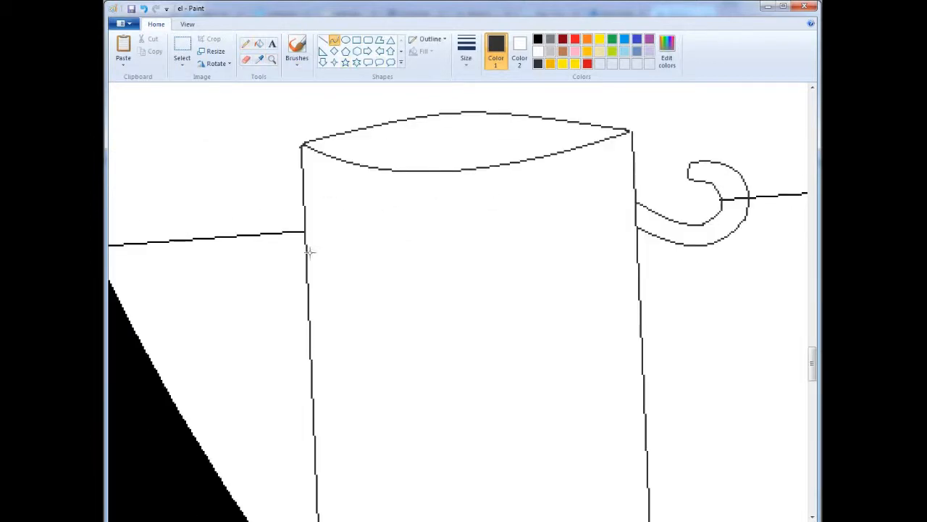
left_click_drag(263, 189, 252, 184)
left_click_drag(309, 272, 270, 268)
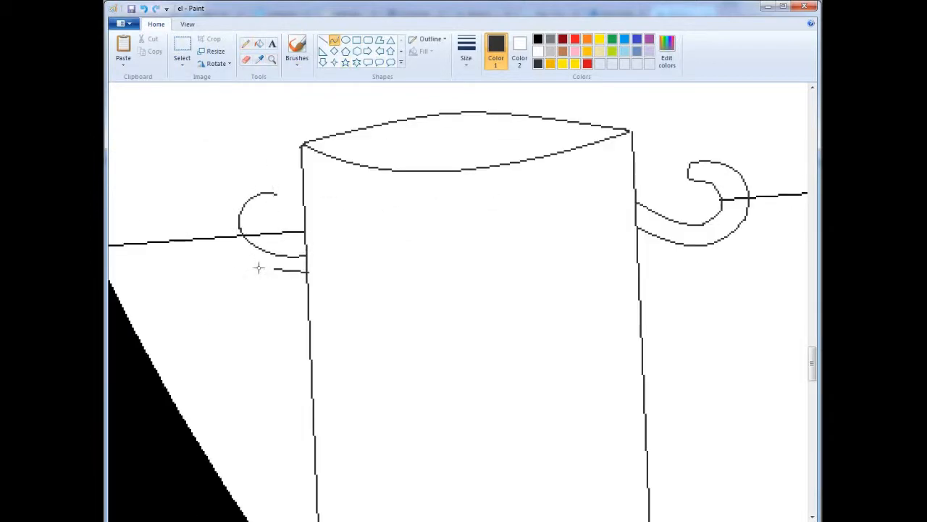
left_click_drag(209, 245, 267, 170)
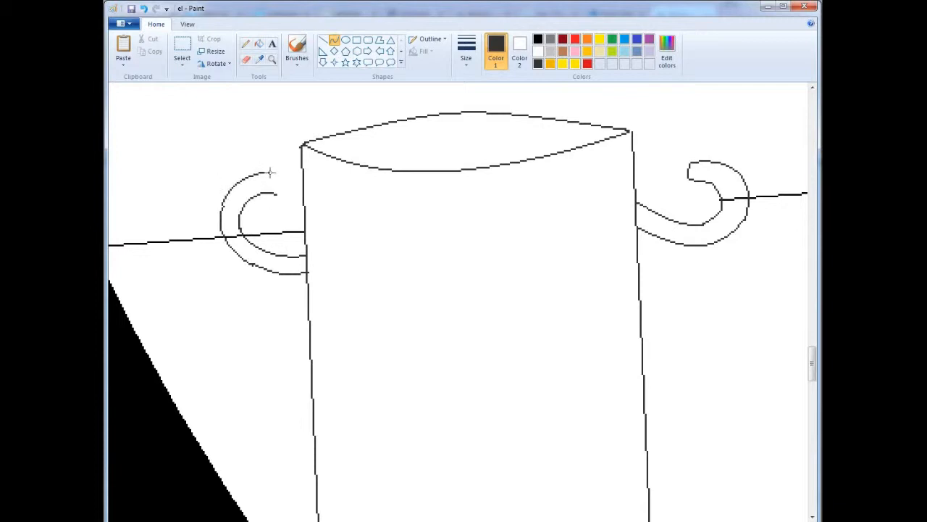
- Close the left hook's tip with the pencil and touch up the outlines of both hooks
left_click(272, 59)
left_click(281, 182)
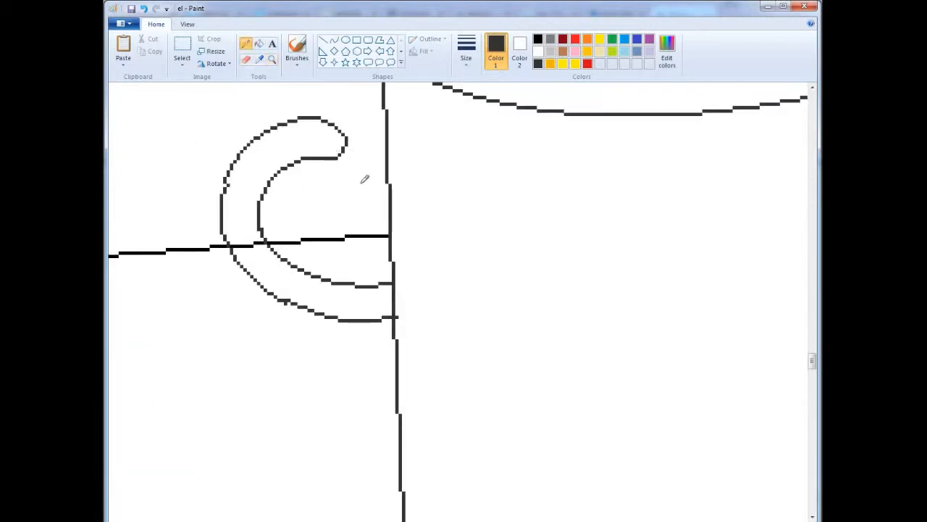
left_click(271, 59)
right_click(522, 248)
right_click(522, 248)
right_click(521, 248)
right_click(522, 249)
left_click(493, 108)
left_click(435, 303)
left_click(247, 44)
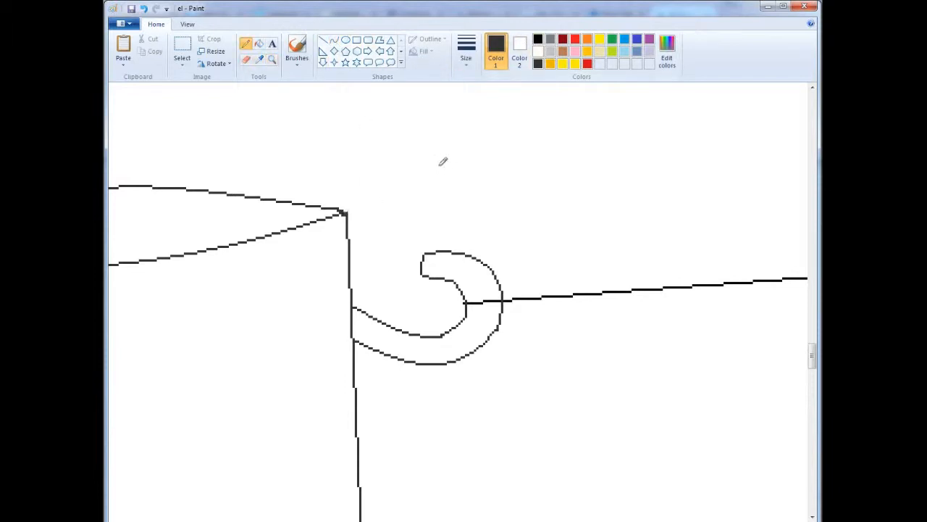
- Try filling the post's body with medium gray
left_click(272, 59)
left_click(141, 221)
left_click(552, 41)
left_click(258, 45)
left_click(424, 319)
left_click(144, 8)
- Close the post's outline at the bottom canvas edge in dark gray and fill the whole post body with dark gray
left_click(272, 60)
left_click(433, 448)
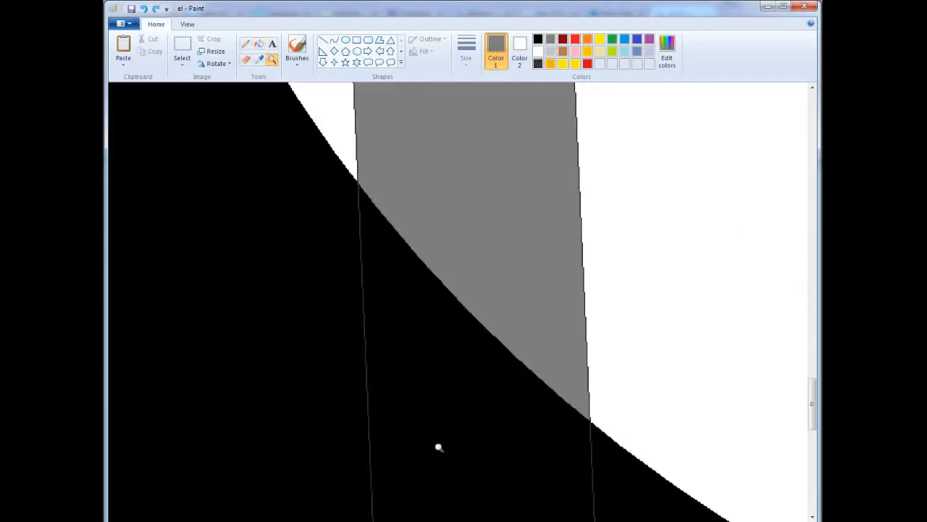
left_click(439, 447)
left_click(537, 63)
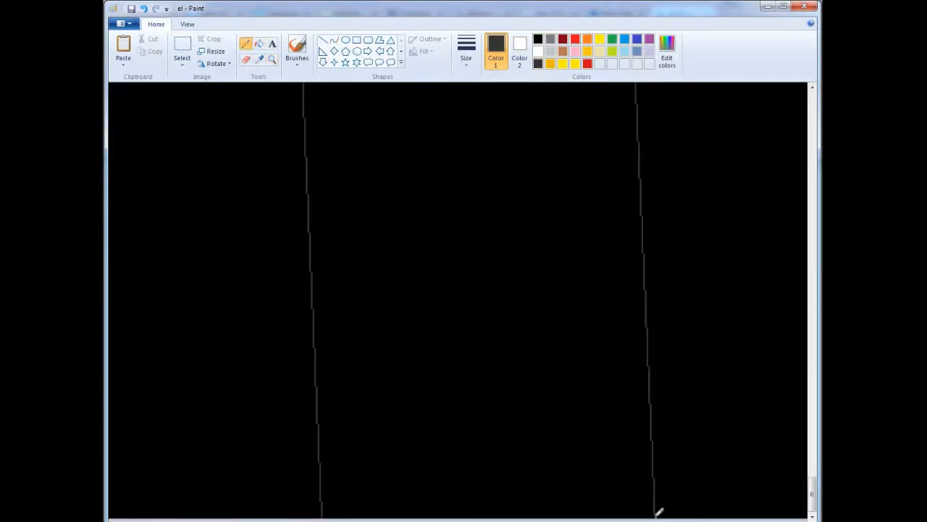
left_click(273, 60)
right_click(290, 159)
left_click(259, 45)
left_click(177, 322)
left_click(167, 230)
- Fill the post's top face with medium gray and both hooks with light gray
left_click(551, 40)
left_click(160, 187)
left_click(551, 50)
left_click(202, 194)
left_click(124, 197)
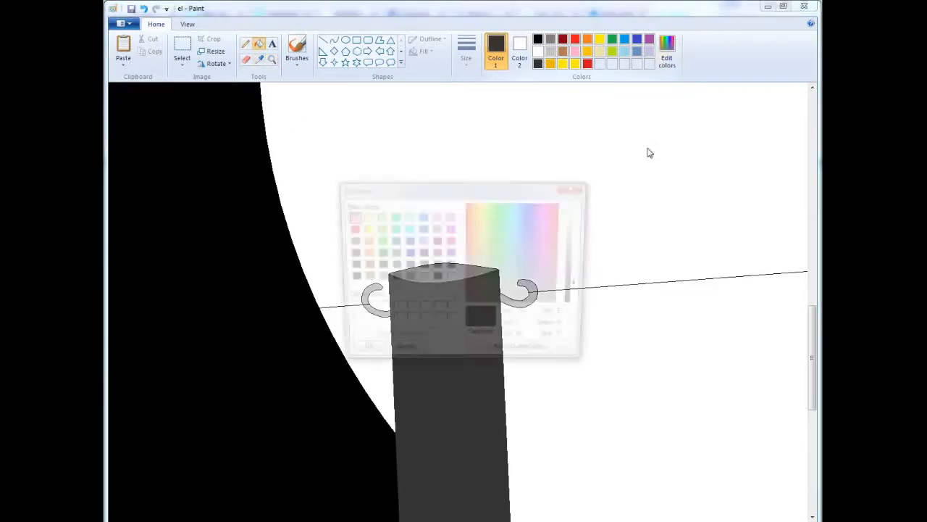
- Try filling the post's top face with darker grays
left_click(444, 273)
left_click(474, 297)
left_click(539, 64)
left_click(445, 272)
left_click(143, 8)
left_click(143, 9)
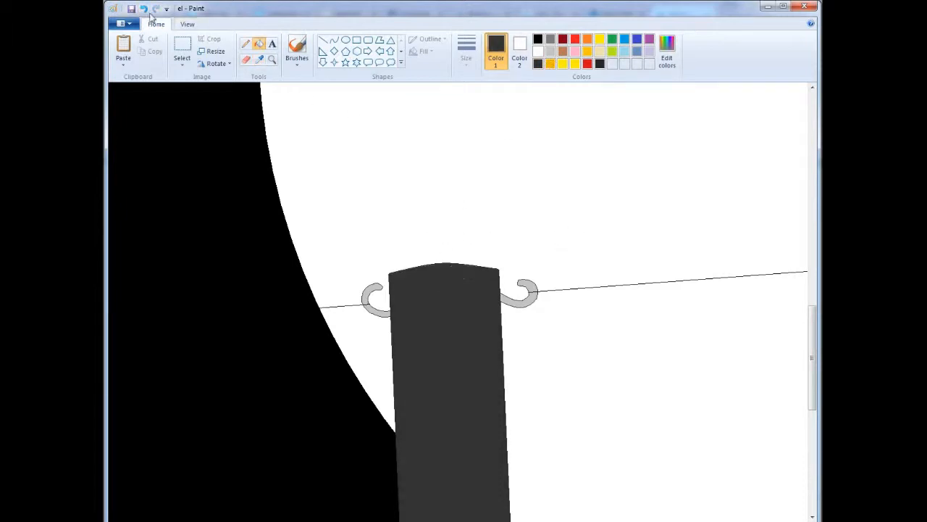
- Define a custom gray slightly lighter than the post's body and fill its top face and both hooks with it
left_click(667, 54)
left_click(579, 275)
key("Return")
left_click(459, 283)
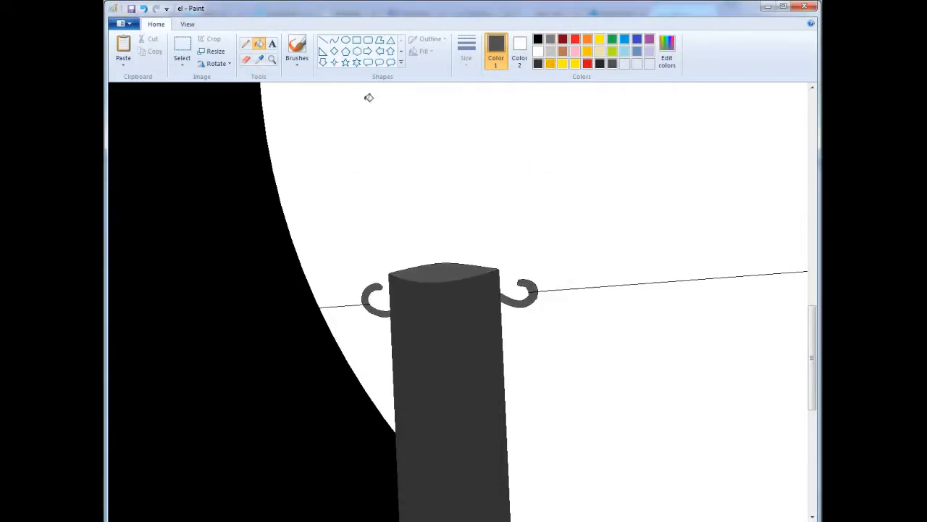
- Copy a rectangular area containing the finished post, its hooks and the surrounding background
left_click(272, 60)
right_click(600, 341)
right_click(601, 340)
right_click(600, 340)
left_click(182, 49)
left_click_drag(224, 345, 326, 518)
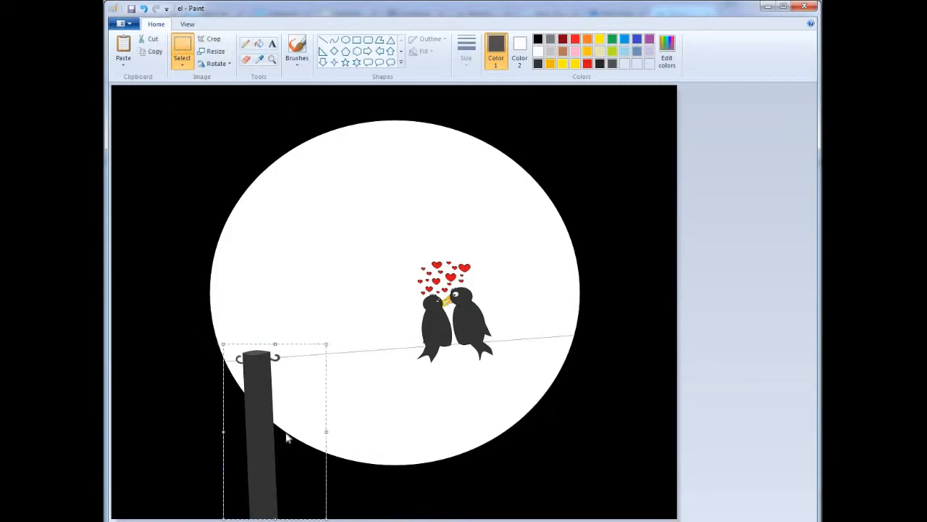
right_click(287, 437)
left_click(307, 328)
- Paste the post into the upper left part of the circle and fill the copy's black background with white
right_click(165, 431)
left_click(192, 333)
left_click_drag(207, 201, 383, 272)
left_click(260, 45)
right_click(366, 297)
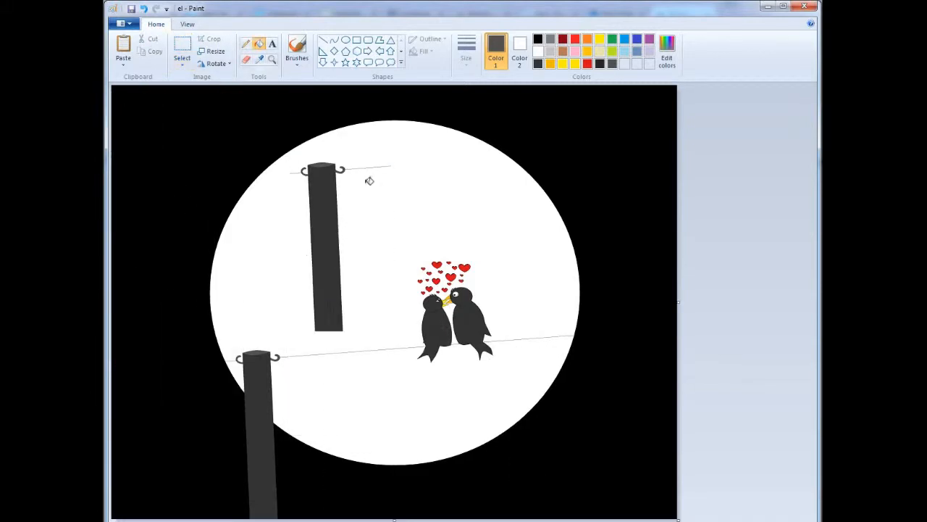
- Erase the leftover wire pieces on both sides of the copied post
left_click(273, 60)
left_click(400, 203)
left_click(401, 203)
left_click(247, 60)
left_click_drag(532, 352, 432, 360)
left_click_drag(410, 362, 351, 366)
left_click(273, 61)
right_click(268, 181)
right_click(268, 181)
right_click(269, 181)
- Move the copied post to the circle's lower right edge so its hook meets the end of the wire
left_click(182, 49)
left_click_drag(291, 159, 375, 337)
left_click_drag(347, 294, 624, 456)
left_click_drag(616, 370, 574, 389)
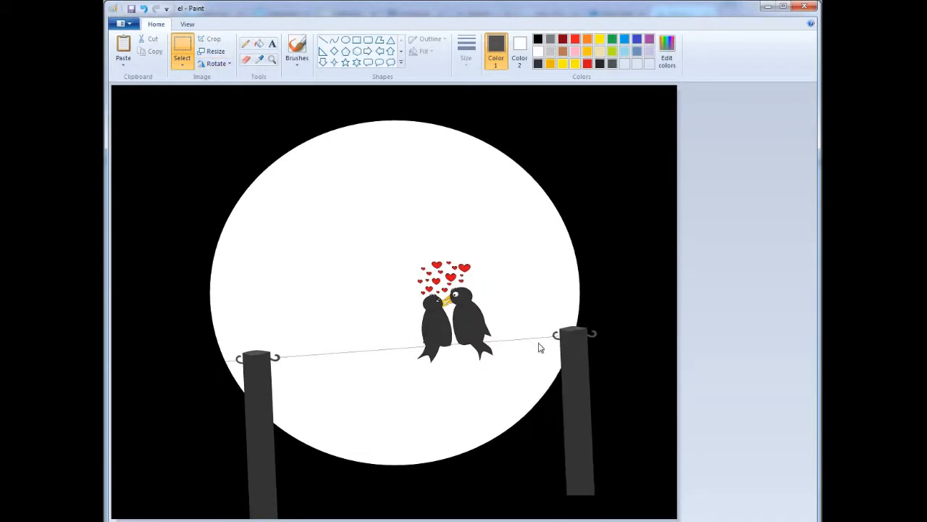
- Pick up the dark gray of the right post's body as the drawing color
left_click(272, 60)
left_click(584, 483)
left_click(609, 482)
left_click(443, 358)
left_click(479, 429)
left_click(260, 60)
left_click(335, 162)
- Try extending the right post's two side edges downward with straight lines
left_click(323, 40)
left_click_drag(267, 394, 273, 520)
left_click_drag(601, 392, 611, 520)
left_click(259, 43)
scroll(466, 327, "down", 3)
left_click(144, 9)
left_click(143, 8)
- Extend the right post's side edges to the canvas bottom with straight lines and fill the extension with dark gray
left_click(323, 39)
mouse_move(268, 232)
left_mouse_down()
mouse_move(287, 518)
mouse_move(267, 229)
left_mouse_up()
left_click_drag(602, 231, 630, 519)
left_click(260, 44)
left_click(363, 282)
- Erase the stray marks near the left post
left_click(272, 60)
right_click(337, 149)
right_click(337, 149)
left_click(240, 343)
left_click(240, 343)
left_click(246, 60)
mouse_move(343, 268)
left_mouse_down()
mouse_move(294, 270)
mouse_move(315, 318)
left_mouse_up()
- Draw an oval cat head above and slightly right of the left post
left_click(272, 60)
right_click(232, 159)
right_click(233, 165)
left_click(372, 300)
left_click(346, 41)
left_click_drag(286, 285, 292, 222)
left_click_drag(320, 257, 342, 278)
- Draw the cat's body with curves running from the head down to the left post's top
left_click(334, 41)
left_click_drag(264, 261, 186, 272)
left_click_drag(183, 368, 211, 406)
left_click(217, 262)
left_click(208, 334)
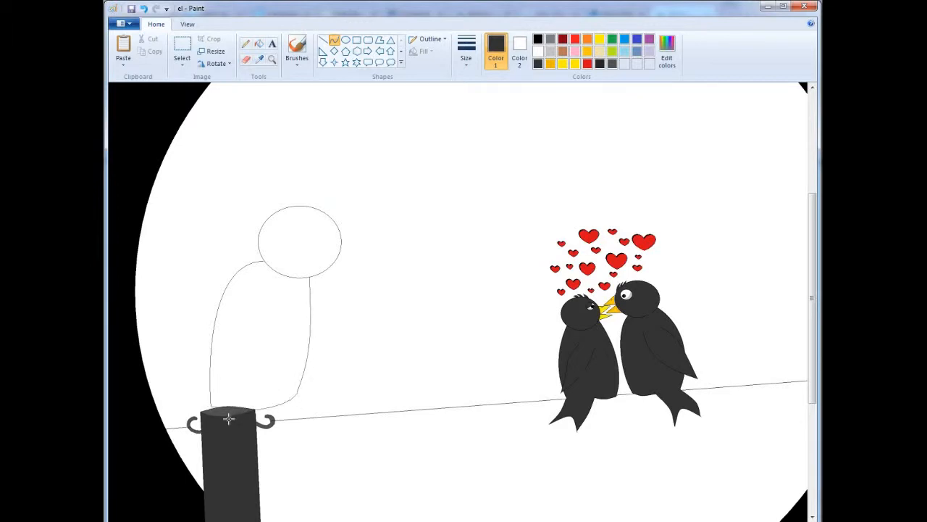
- Try drawing a raised, curved tail from the cat's lower back
left_click_drag(186, 245, 213, 403)
left_click_drag(188, 323, 154, 337)
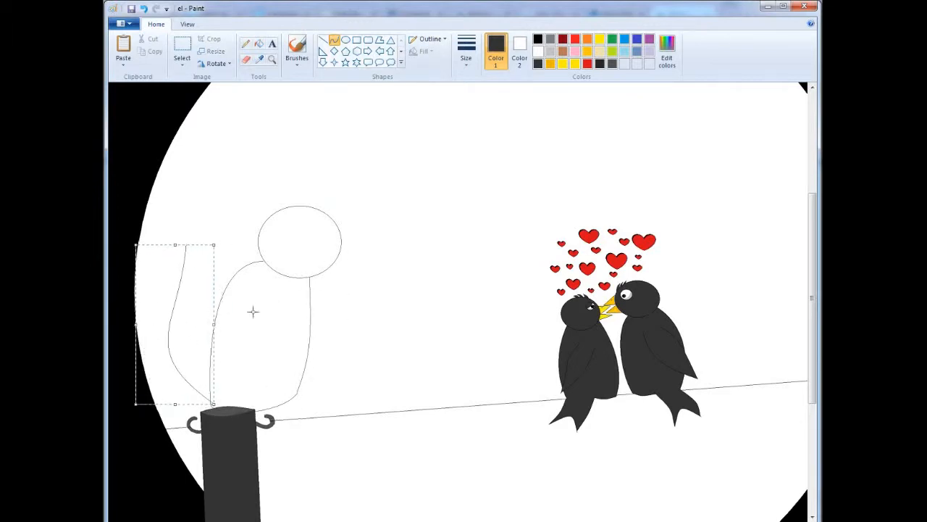
left_click_drag(211, 393, 212, 395)
left_click(216, 279)
left_click(143, 9)
left_click_drag(188, 245, 184, 355)
left_click(144, 9)
- Try reshaping the cat's tail with another curve and a rotated or flipped copy
left_click_drag(186, 245, 208, 387)
left_click(188, 287)
left_click(212, 275)
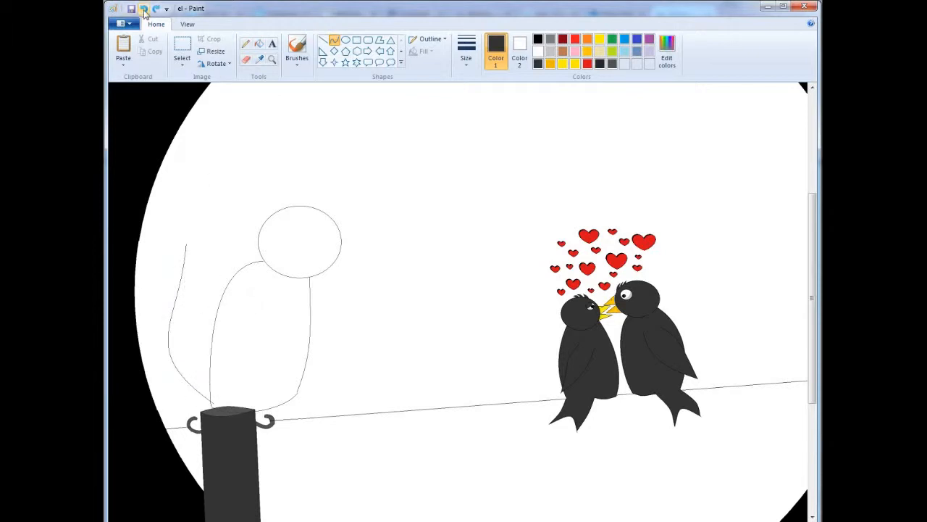
left_click(139, 360)
left_click(217, 64)
left_click(239, 128)
left_click_drag(203, 315, 215, 300)
left_click(218, 63)
left_click(143, 9)
- Draw the cat's raised tail as two nearly parallel curves rising from the lower back
left_click(159, 397)
mouse_move(211, 402)
left_mouse_down()
mouse_move(158, 246)
mouse_move(207, 363)
mouse_move(192, 352)
left_mouse_up()
left_click(194, 282)
left_click(194, 348)
left_click(246, 60)
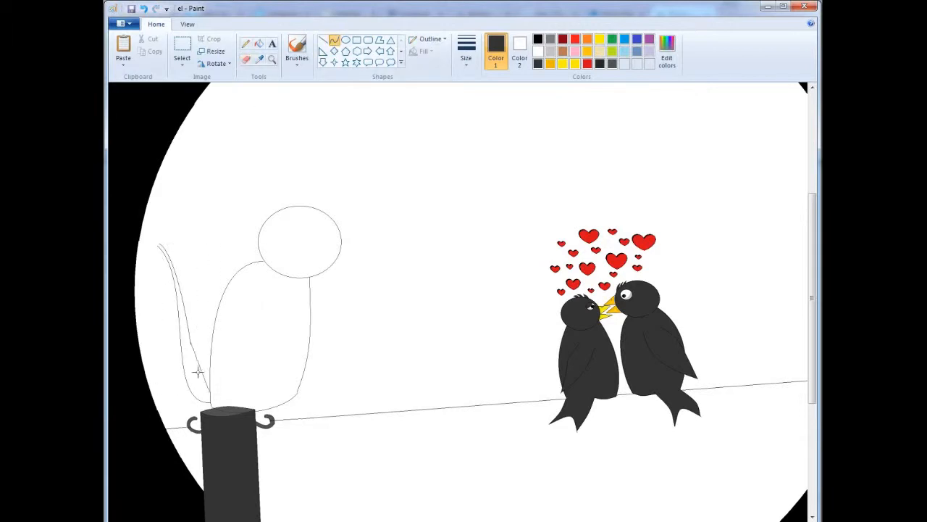
- Close the tip of the cat's tail with a short curve
left_click(273, 60)
double_click(232, 254)
left_click(580, 397)
left_click(323, 39)
left_click_drag(347, 234, 282, 208)
key("ctrl+z")
left_click(334, 40)
left_click_drag(342, 232, 264, 232)
scroll(422, 250, "down", 10)
- Close the gaps in the cat's body outline in black and erase the part of the post's top inside the body
left_click(246, 44)
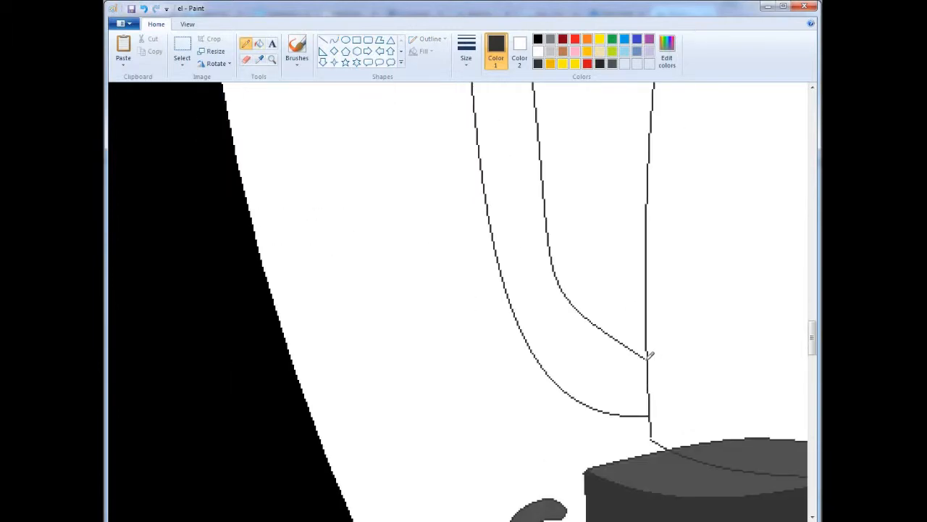
left_click(539, 39)
left_click(273, 60)
right_click(469, 182)
triple_click(530, 323)
left_click(247, 61)
left_click_drag(547, 260, 418, 269)
left_click(259, 44)
right_click(326, 261)
left_click(246, 60)
left_click_drag(507, 249, 151, 233)
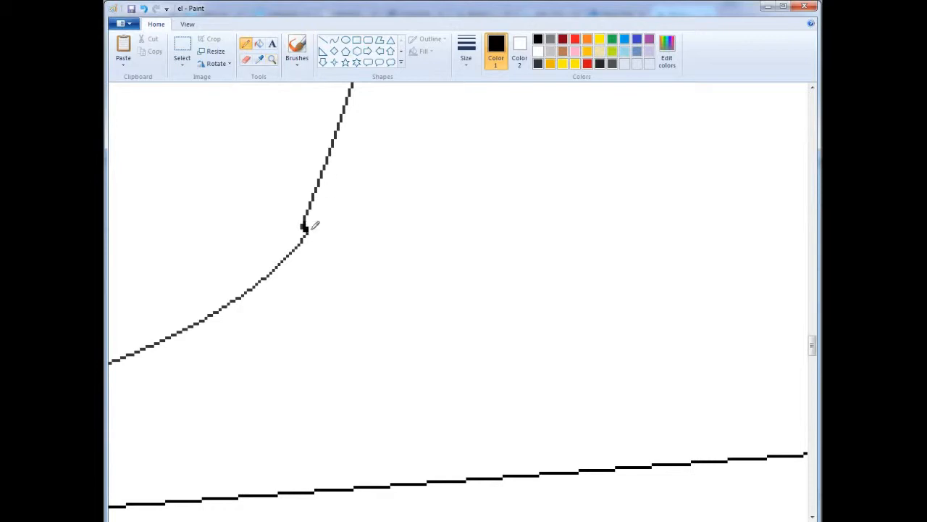
- Draw two pointed ears on top of the cat's head with black curves
left_click(347, 41)
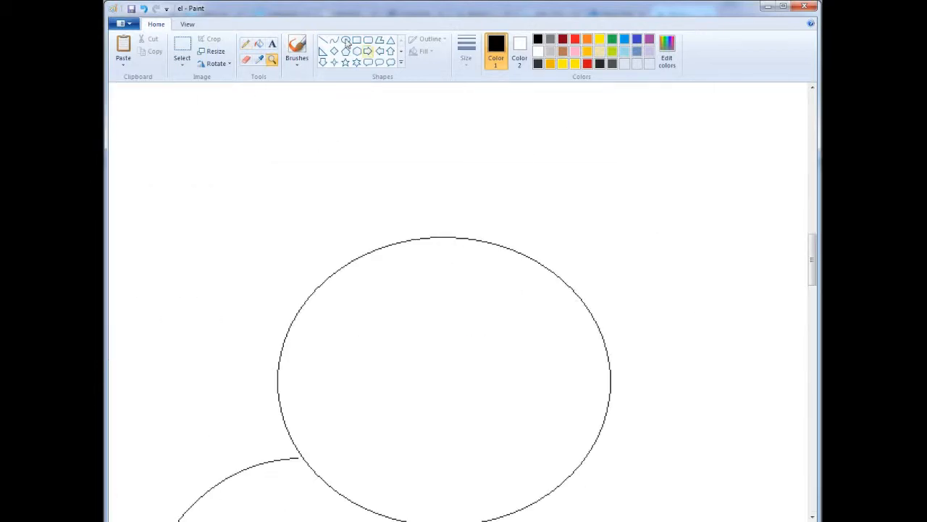
left_click(334, 40)
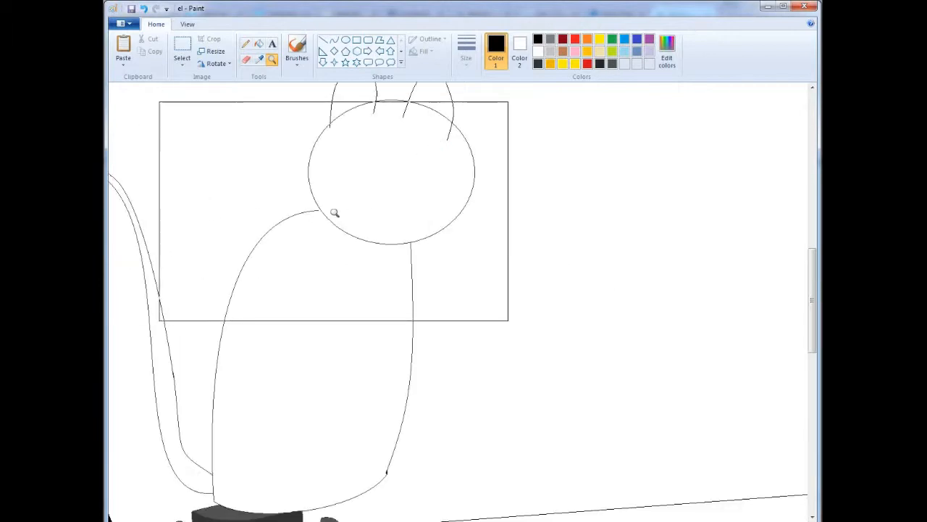
left_click(335, 212)
left_click(246, 59)
- Draw two oval eyes, the left one larger, and nested ovals for the right eye's iris, pupil and highlight
left_click(345, 40)
left_click_drag(623, 113, 726, 201)
mouse_move(701, 161)
left_mouse_down()
mouse_move(715, 186)
mouse_move(708, 185)
left_mouse_up()
mouse_move(519, 170)
left_mouse_down()
mouse_move(614, 241)
mouse_move(695, 332)
left_mouse_up()
left_click_drag(635, 271, 566, 215)
left_click_drag(680, 176, 715, 201)
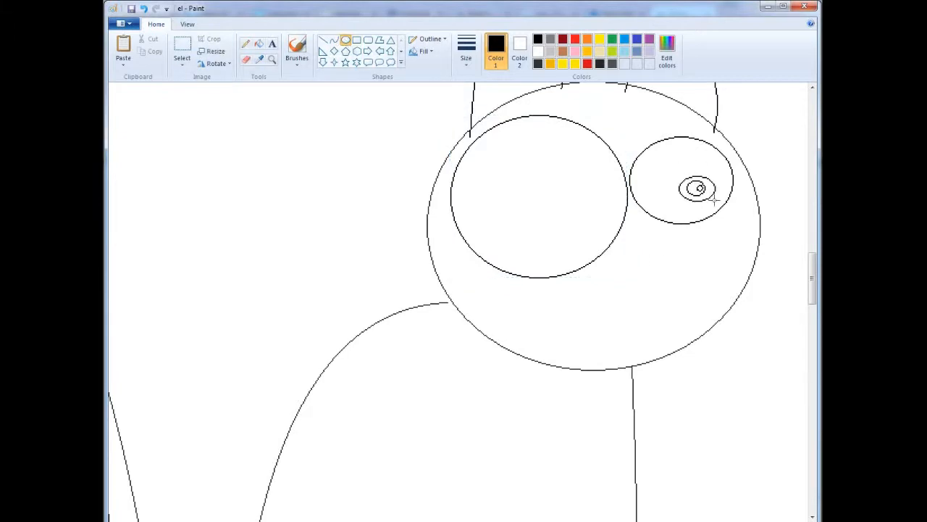
- Fill the right pupil with black and copy the finished iris and pupil into the left eye
left_click(259, 45)
left_click(692, 189)
left_click(182, 48)
left_click_drag(671, 170, 717, 204)
right_click(709, 189)
left_click(737, 209)
right_click(574, 165)
left_click(601, 197)
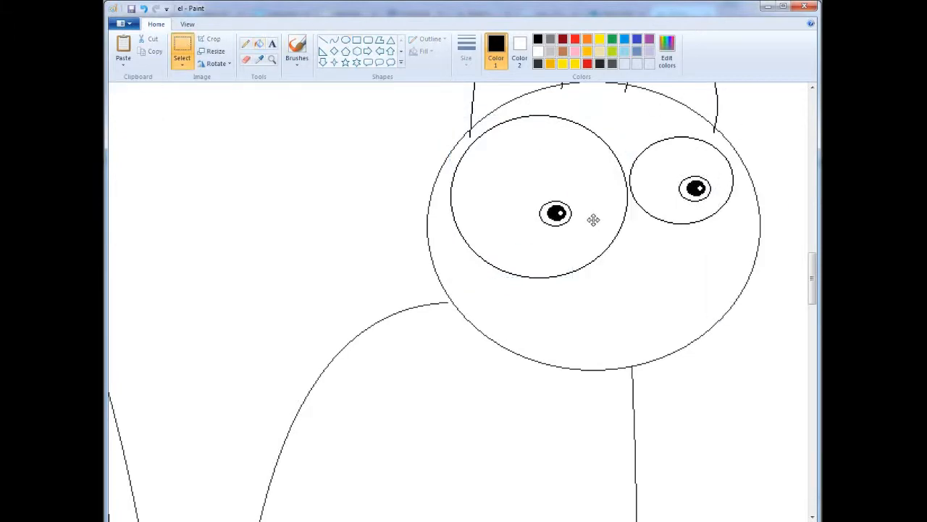
- Draw a small oval nose between the eyes and a curved line running down from it
mouse_move(630, 232)
left_mouse_down()
mouse_move(658, 250)
mouse_move(641, 229)
mouse_move(662, 317)
left_mouse_up()
left_click(323, 39)
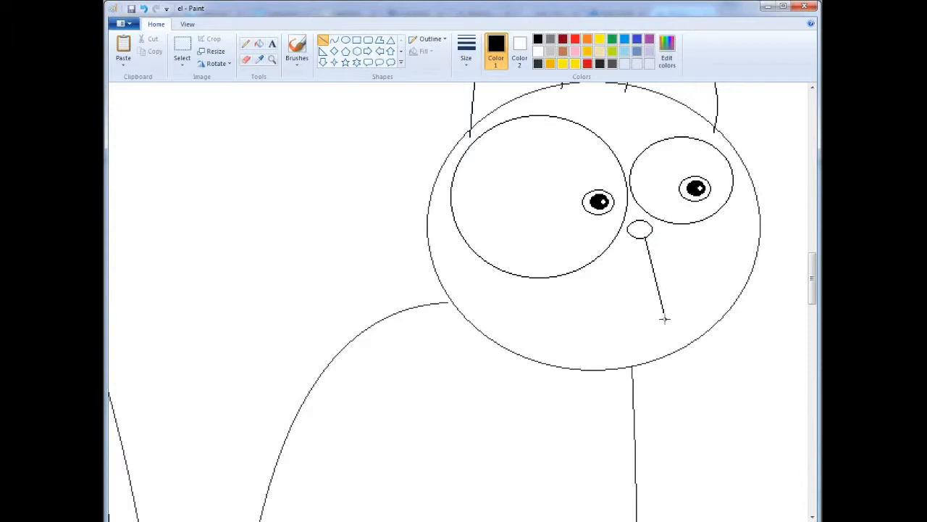
left_click(334, 40)
left_click(143, 9)
left_click(670, 271)
left_click(722, 255)
- Try drawing a wide curved mouth across the lower face
left_click_drag(727, 266, 538, 292)
left_click(650, 328)
left_click(144, 9)
- Draw a smiling mouth as a curve crossing the lower end of the nose line
left_click_drag(705, 288, 557, 302)
left_click(663, 331)
left_click(599, 324)
left_click_drag(618, 323, 629, 320)
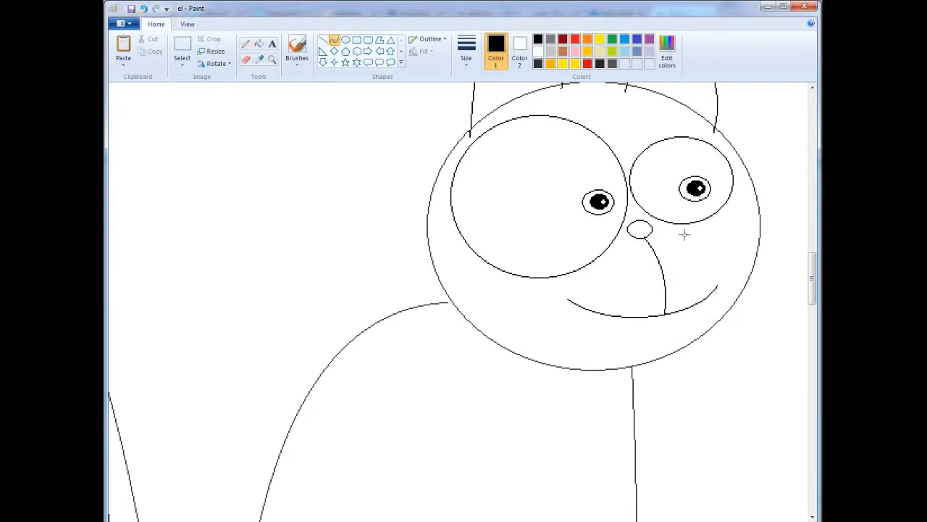
- Add a curved inner fold line from the tip to the base of each ear
scroll(685, 118, "up", 3)
left_click_drag(676, 153, 668, 159)
left_click(667, 159)
left_click_drag(546, 100, 510, 212)
left_click_drag(525, 154, 532, 180)
- Erase the ear lines' overshooting ends inside the head and pencil them neatly onto the head outline
left_click(272, 59)
left_click(490, 285)
left_click(490, 285)
left_click(491, 285)
left_click(246, 60)
left_click_drag(321, 250, 322, 242)
left_click(246, 43)
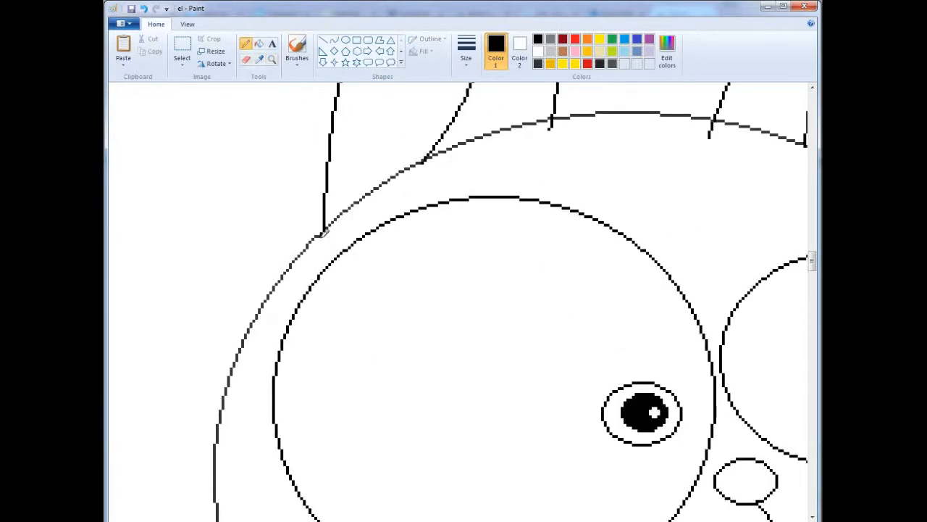
left_click_drag(713, 123, 710, 137)
left_click(272, 59)
left_click(713, 226)
left_click(246, 44)
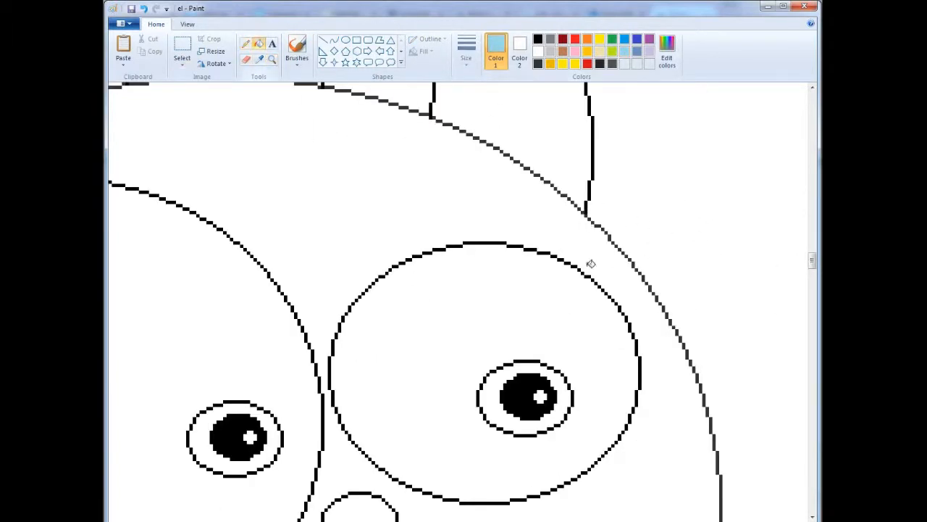
- Fill both irises with light blue and the nose with red
left_click(259, 43)
left_click(486, 397)
left_click(194, 437)
left_click(575, 38)
left_click(361, 511)
- Add a tiny white highlight oval with a black outline to the cat's red nose
scroll(387, 147, "down", 3)
left_click(538, 39)
left_click(346, 40)
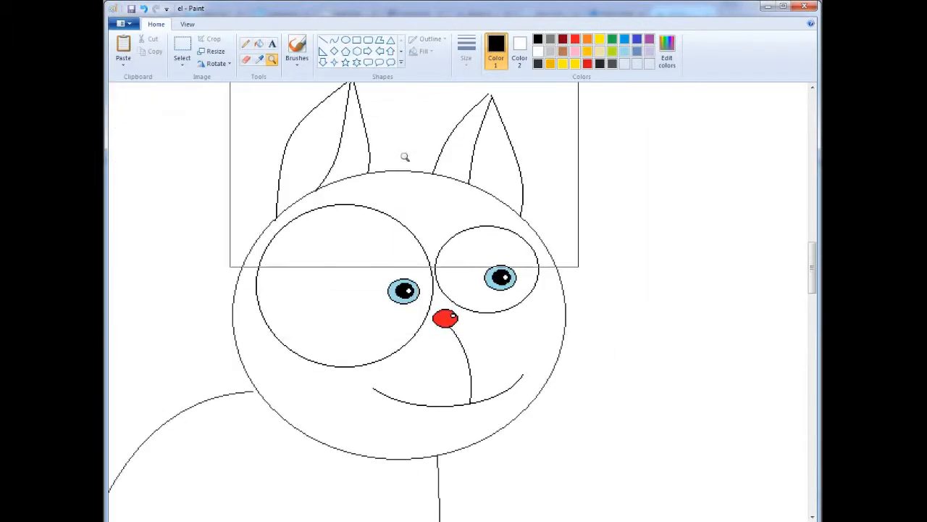
- Draw six straight black whiskers, three on each side of the cat's muzzle
left_click(323, 41)
left_click_drag(488, 335, 692, 229)
left_click_drag(492, 354, 703, 336)
left_click_drag(490, 365, 700, 430)
left_click_drag(434, 345, 187, 318)
mouse_move(435, 368)
left_mouse_down()
mouse_move(217, 406)
mouse_move(234, 475)
left_mouse_up()
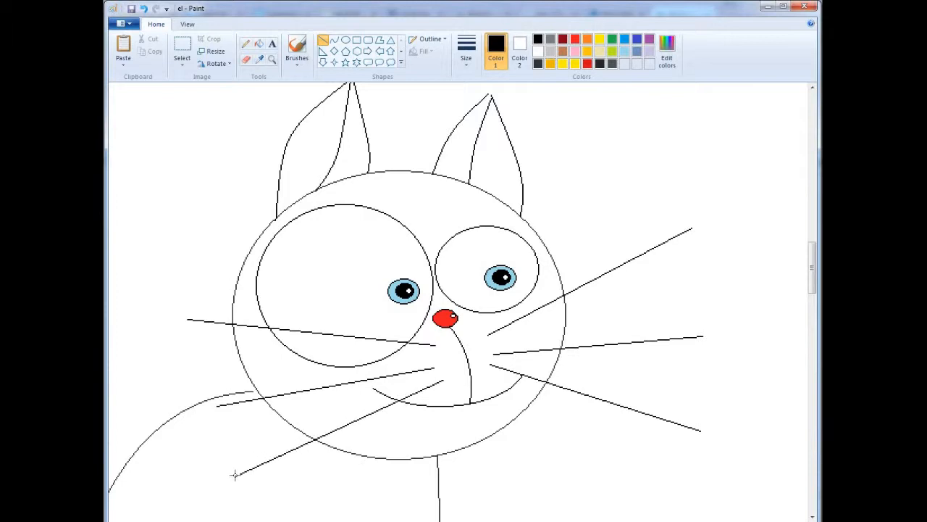
- Draw curved, slanted eyelid lines across the upper part of the cat's eyes
left_click(334, 40)
left_click_drag(424, 250, 257, 276)
left_click_drag(341, 266, 326, 286)
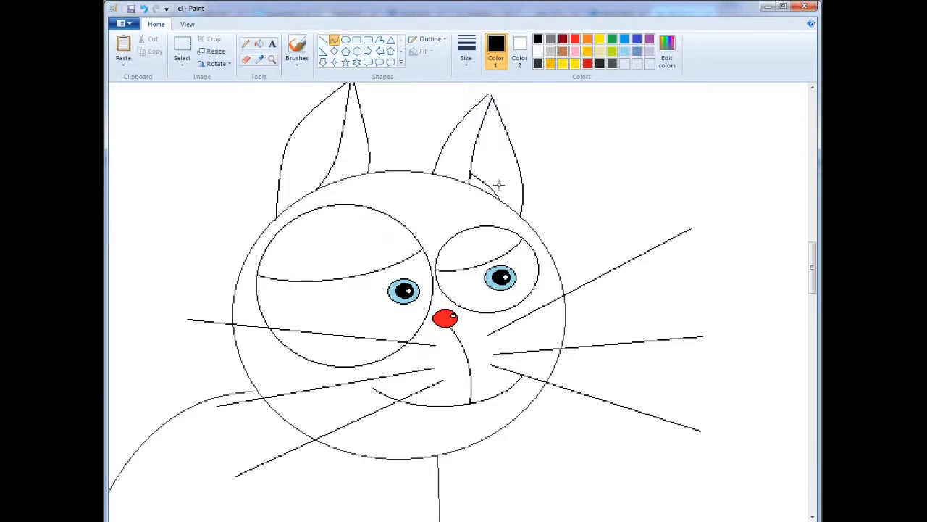
- Draw pairs of short crease lines at both mouth corners and beside the outer edges of the cat's eyes
left_click(272, 61)
left_click(497, 399)
left_click(323, 40)
left_click_drag(269, 278, 262, 292)
left_click_drag(260, 280, 255, 293)
scroll(479, 264, "up", 3)
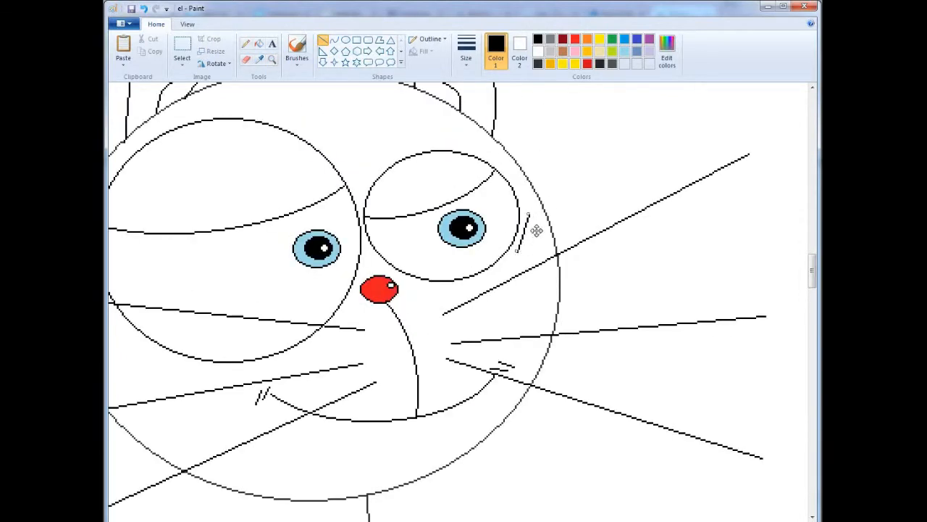
scroll(274, 338, "left", 4)
left_click_drag(258, 330, 276, 355)
- Draw a rounded tongue below the cat's mouth line with a short curved line in its middle
left_click(272, 60)
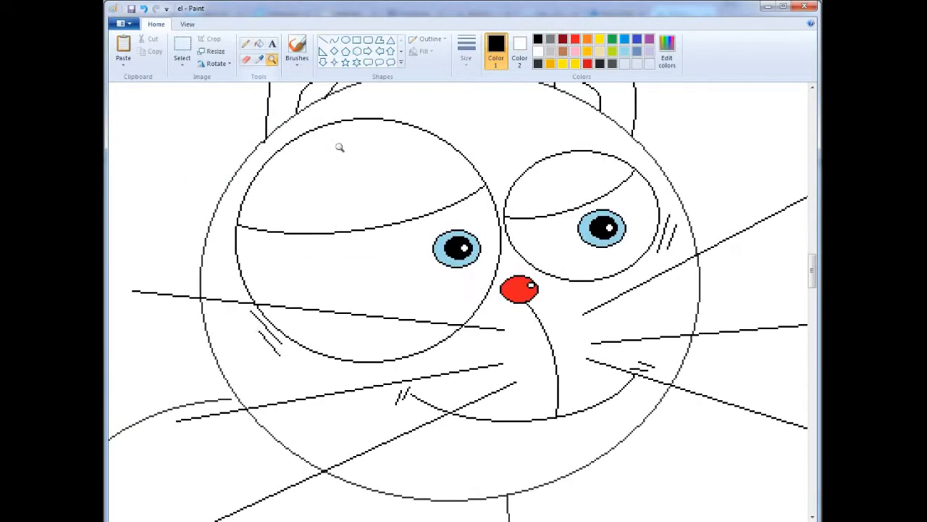
right_click(448, 373)
right_click(448, 373)
left_click(510, 295)
left_click(510, 295)
left_click(334, 40)
mouse_move(346, 262)
left_mouse_down()
mouse_move(255, 260)
mouse_move(235, 291)
left_mouse_up()
key("ctrl+z")
left_click_drag(398, 282, 399, 308)
left_click_drag(269, 329, 259, 323)
left_click(379, 256)
- Fill the cat's tongue with red
left_click(575, 39)
left_click(144, 9)
left_click(155, 9)
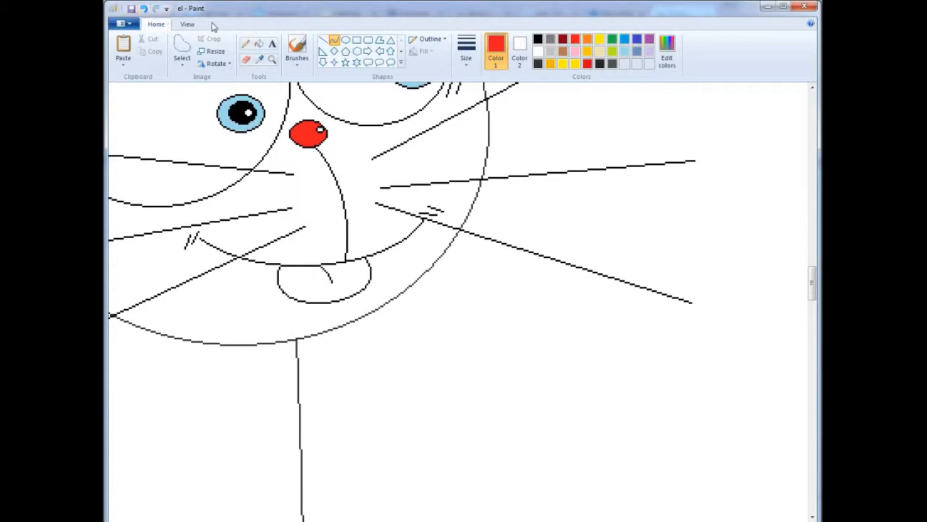
left_click(259, 44)
left_click(304, 284)
- Draw the cat's hind leg in black as an arched haunch curve inside the lower body above the post
left_click(273, 60)
right_click(328, 132)
right_click(328, 132)
left_click(157, 302)
right_click(158, 302)
left_click(538, 39)
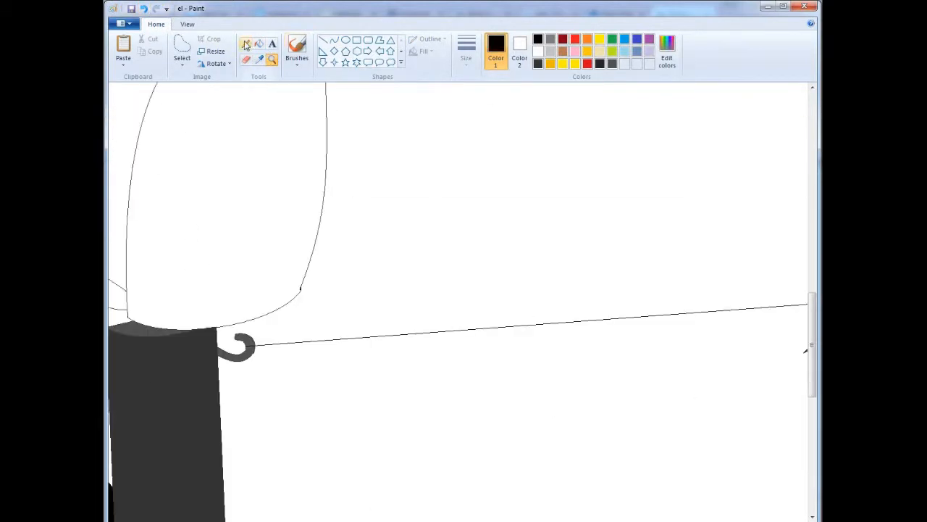
right_click(221, 170)
left_click(334, 40)
left_click_drag(186, 215, 168, 317)
left_click(193, 263)
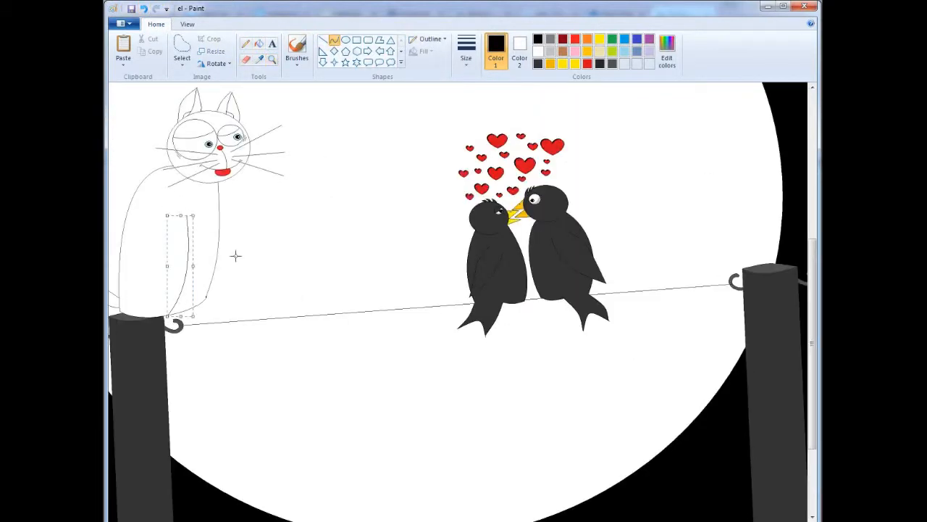
left_click(144, 10)
left_click_drag(146, 255, 173, 311)
left_click(167, 256)
left_click(193, 289)
left_click_drag(145, 283, 158, 281)
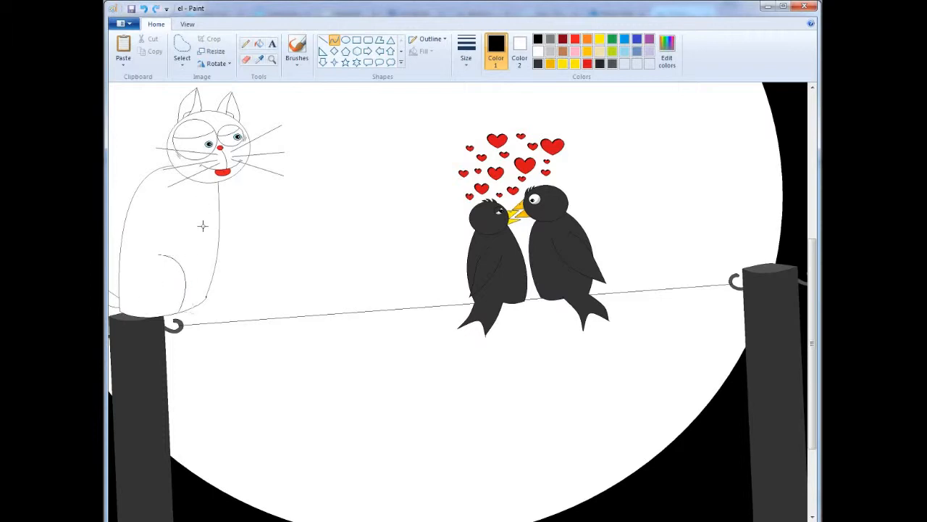
- Draw two long lines for the front leg and curved outlines for the hind paw resting on the post and wire
left_click(204, 293)
left_click_drag(218, 226, 225, 304)
left_click(272, 61)
left_click(202, 288)
left_click(439, 285)
left_click(332, 42)
left_click_drag(404, 426, 517, 436)
left_click(460, 416)
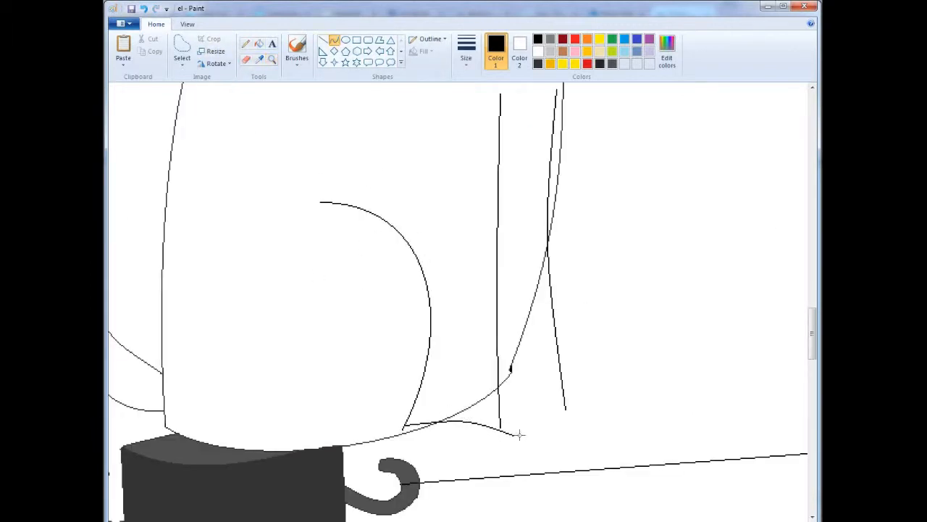
mouse_move(538, 473)
left_mouse_down()
mouse_move(310, 459)
mouse_move(311, 450)
left_mouse_up()
left_click(379, 483)
left_click(381, 484)
- Erase the parts of the body line, hook and post that overlap the hind paw
left_click(259, 44)
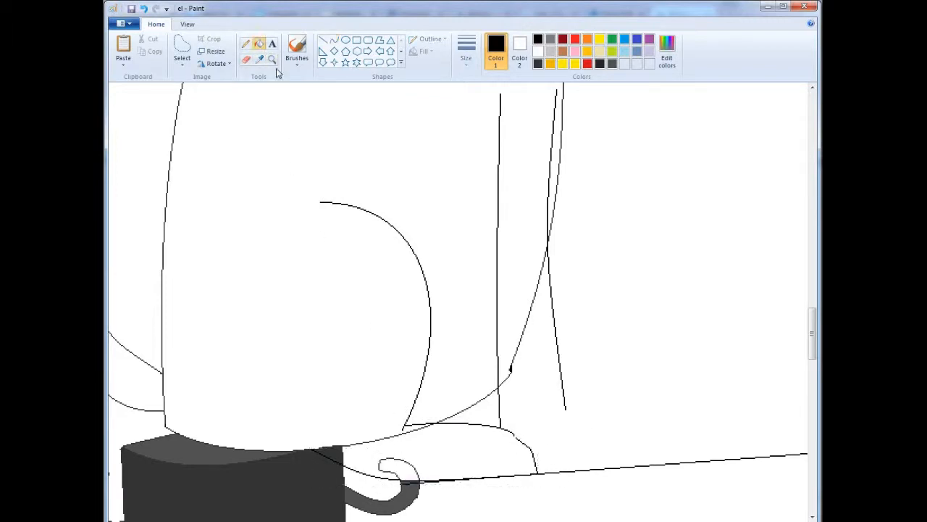
left_click(272, 60)
left_click(444, 468)
left_click(458, 299)
left_click(458, 299)
left_click(247, 60)
left_click_drag(199, 269, 413, 215)
mouse_move(398, 323)
left_mouse_down()
mouse_move(342, 318)
mouse_move(391, 326)
left_mouse_up()
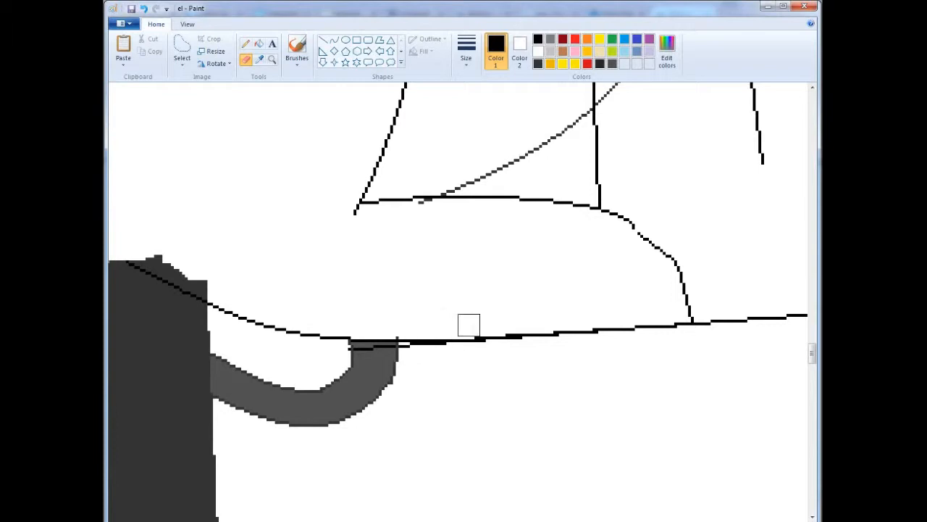
left_click(259, 44)
right_click(164, 268)
- Draw the front paw with curved top and bottom outlines on the wire and erase the line overlapping it
left_click(271, 60)
right_click(681, 333)
right_click(681, 333)
left_click(334, 41)
left_click_drag(335, 172, 407, 257)
left_click(401, 197)
left_click_drag(294, 267, 143, 279)
left_click(217, 285)
left_click(247, 60)
left_click_drag(130, 272, 160, 274)
- Add short curved toe lines to the front and hind paws
left_click(334, 41)
left_click_drag(281, 272, 243, 231)
left_click(273, 243)
left_click_drag(247, 281, 224, 243)
left_click(244, 257)
key("ctrl+z")
left_click_drag(392, 263, 352, 227)
double_click(392, 239)
double_click(365, 245)
- Draw a second front leg with its rounded paw just behind the first one
scroll(268, 156, "up", 3)
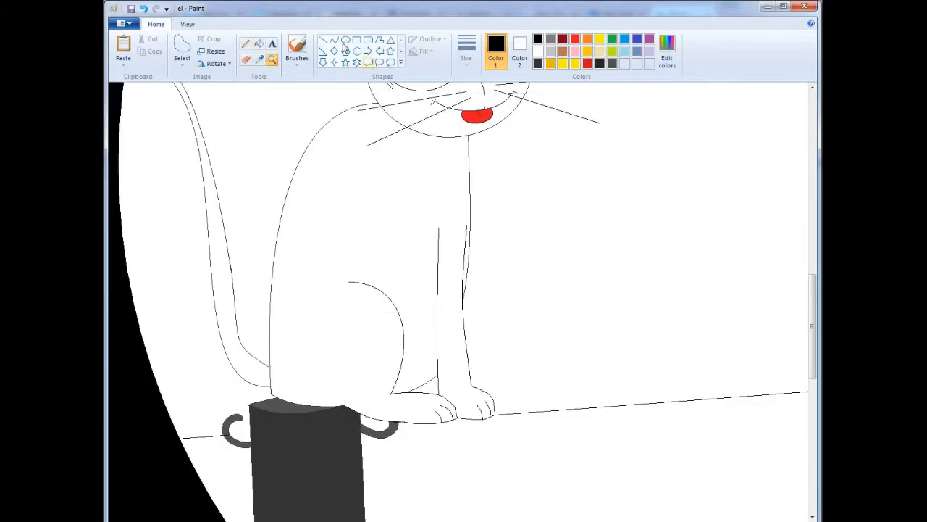
mouse_move(472, 226)
left_mouse_down()
mouse_move(486, 381)
mouse_move(528, 410)
left_mouse_up()
double_click(474, 322)
left_click(528, 316)
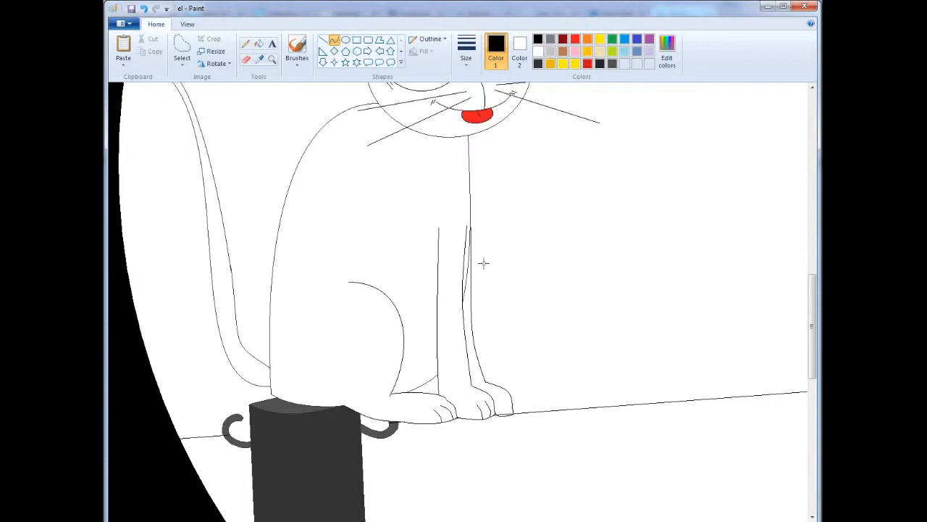
- Erase the wire running through the second front paw and draw the paw's underside and toe lines
left_click(273, 60)
left_click(523, 411)
left_click(246, 60)
mouse_move(363, 296)
left_mouse_down()
mouse_move(329, 300)
mouse_move(341, 301)
left_mouse_up()
left_click(333, 40)
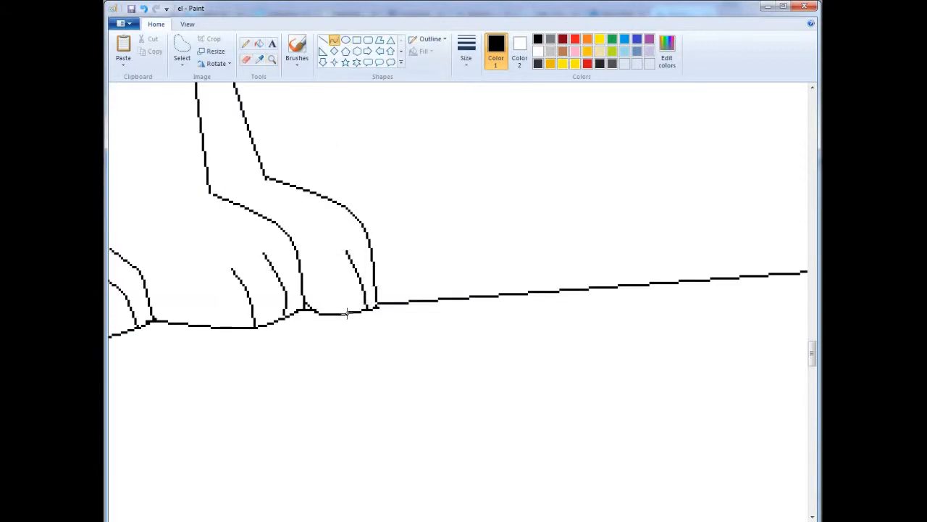
- Erase the stray body line crossing the front legs and the upper ends of the leg lines
left_click(245, 45)
scroll(381, 226, "up", 5)
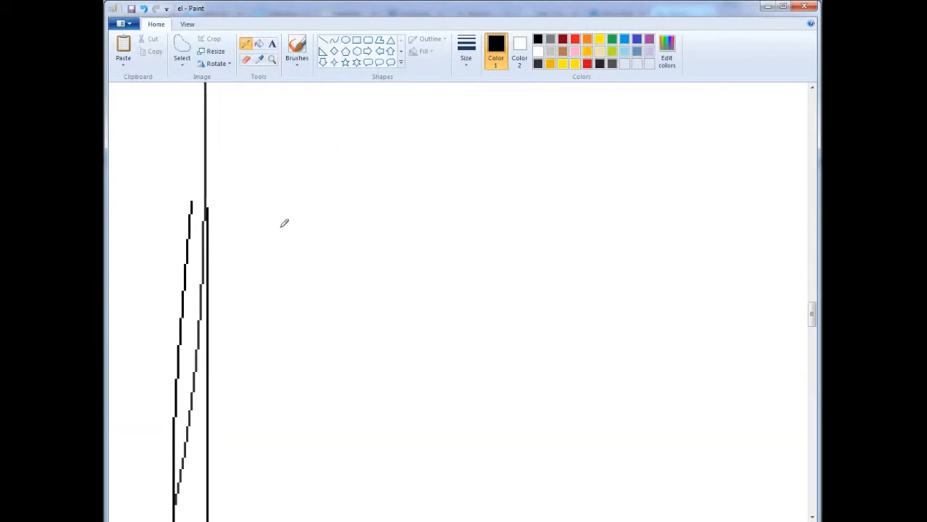
right_click(266, 100)
right_click(266, 100)
left_click(430, 244)
left_click(246, 60)
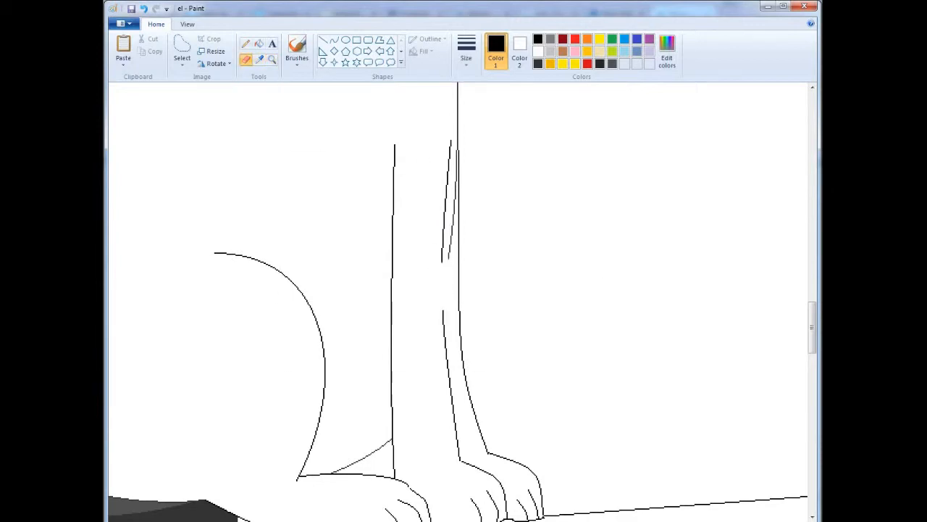
left_click_drag(395, 142, 394, 218)
left_click(272, 60)
right_click(271, 149)
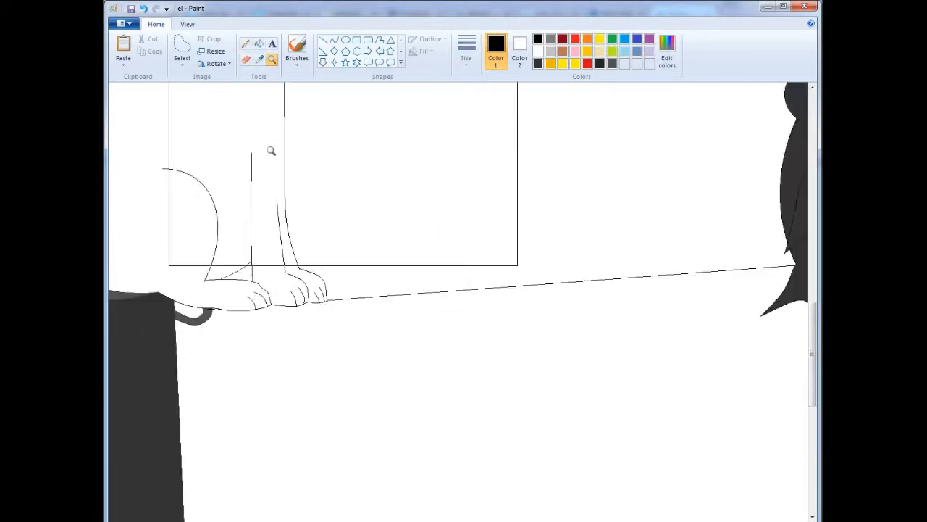
right_click(226, 137)
- Replace the straight chest line with an outward curve from the head to the front leg
left_click(462, 313)
left_click(247, 60)
left_click_drag(486, 245, 486, 284)
left_click(334, 40)
mouse_move(490, 245)
left_mouse_down()
mouse_move(486, 388)
mouse_move(502, 354)
left_mouse_up()
left_click(272, 60)
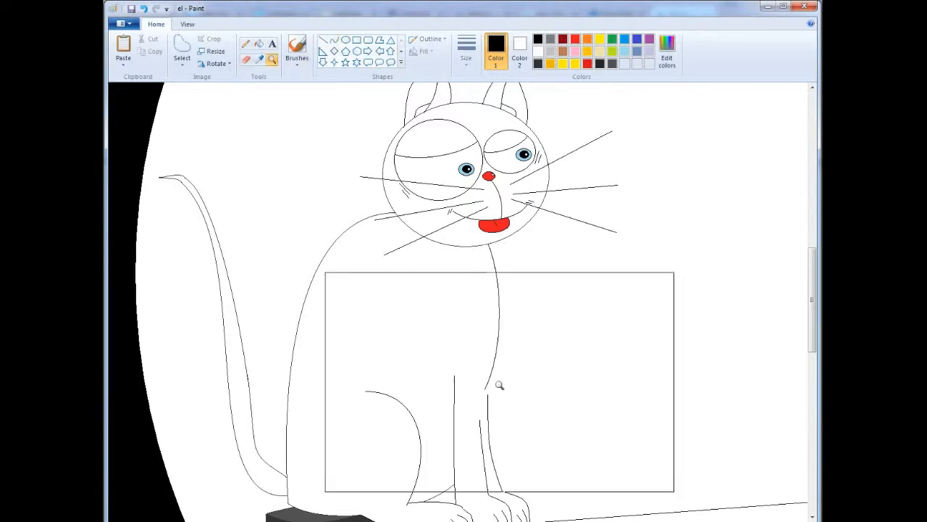
left_click(507, 367)
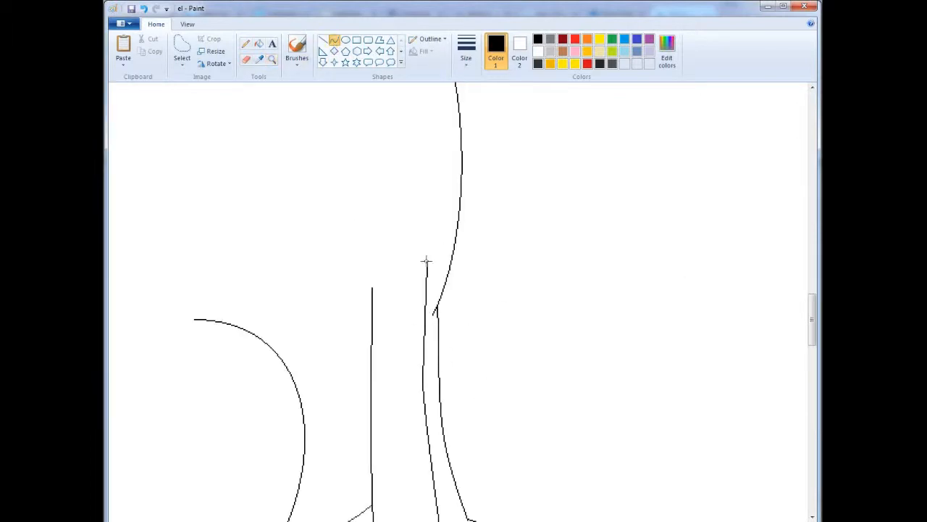
- Draw a new curved belly line between the front leg and the haunch, and erase the old belly line
left_click(273, 60)
right_click(324, 216)
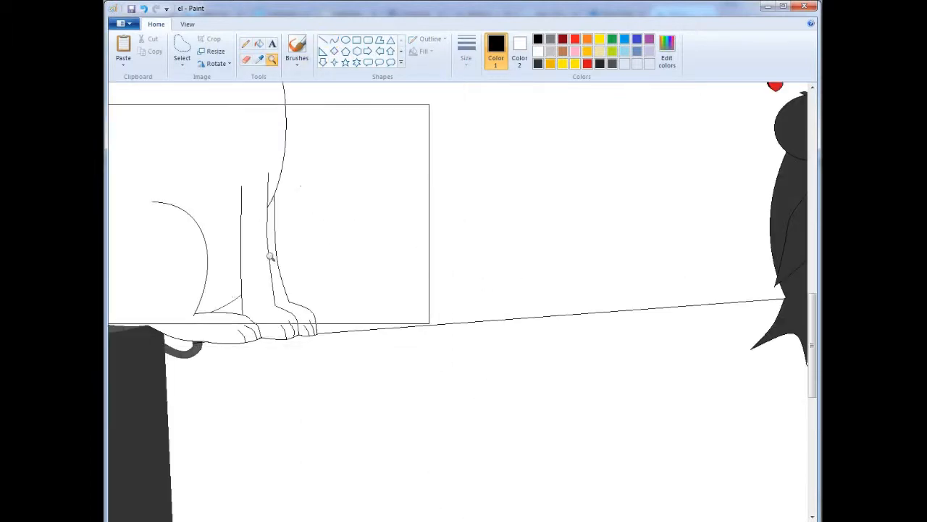
left_click(334, 40)
left_click_drag(242, 250, 204, 295)
left_click(272, 60)
left_click(224, 290)
left_click(523, 346)
left_click(246, 60)
left_click_drag(390, 228, 277, 290)
- Add short fur tick lines at the top of the front leg line and the start of the haunch curve
scroll(397, 217, "up", 5)
left_click(247, 44)
left_click(323, 42)
left_click_drag(385, 235, 402, 216)
scroll(337, 286, "left", 5)
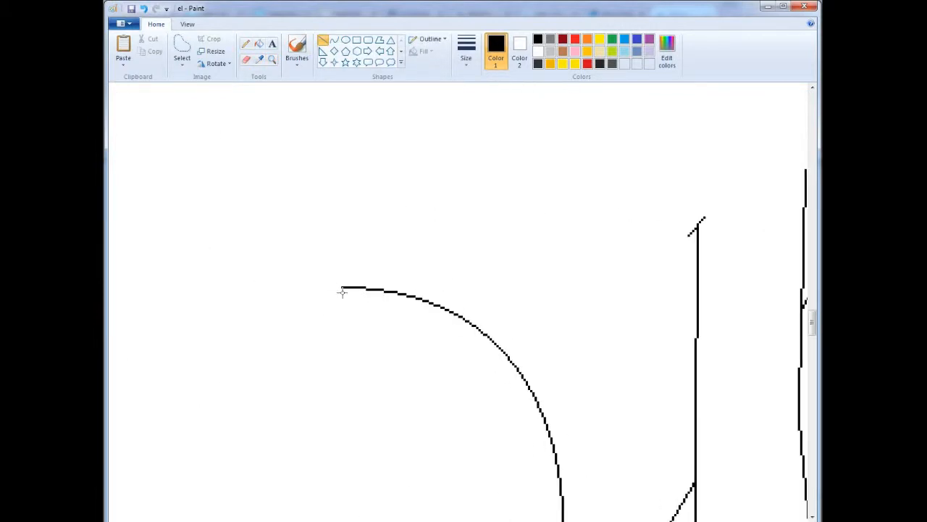
- Erase the upper part of the cat's rounded back outline
left_click(273, 60)
right_click(417, 242)
right_click(357, 348)
right_click(368, 290)
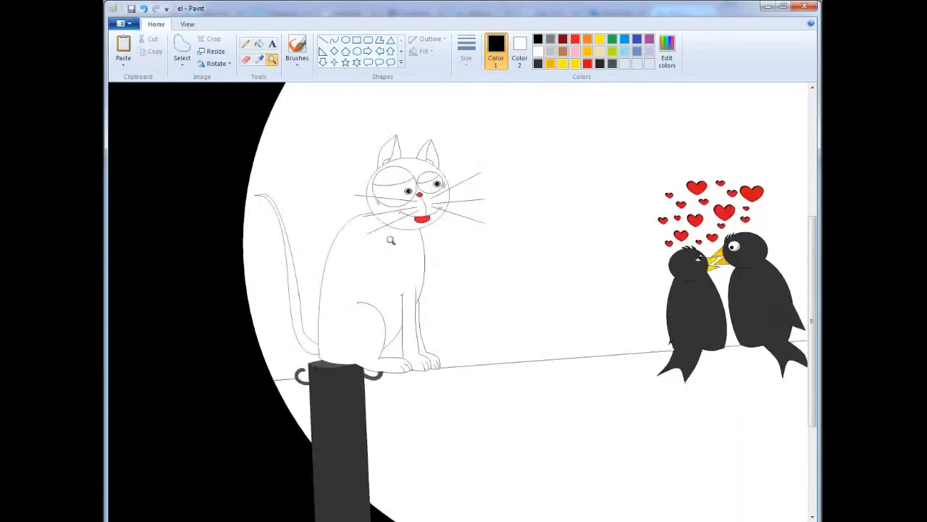
left_click(386, 254)
left_click(386, 255)
left_click(246, 60)
left_click_drag(543, 182, 376, 350)
- Draw a sloping back outline from the head down to the rump and close the gap between its segments
left_click(273, 60)
right_click(287, 216)
left_click(334, 40)
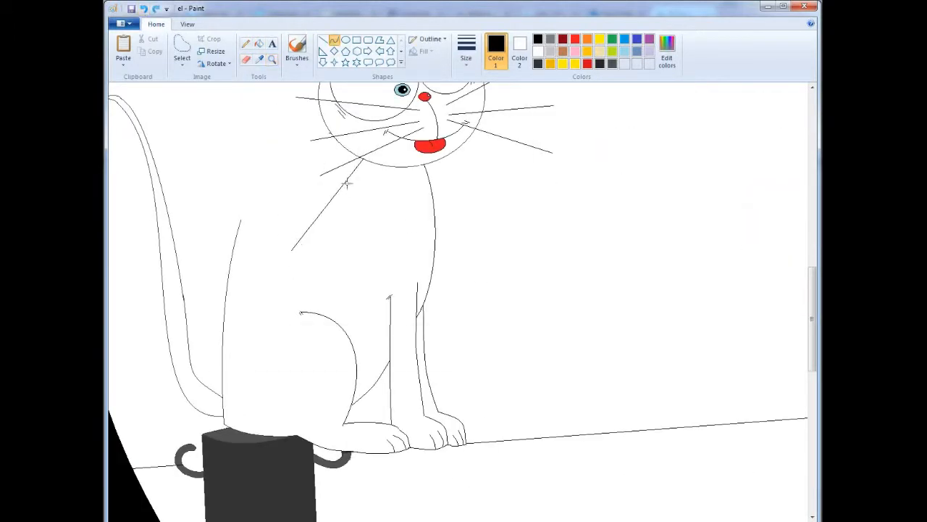
left_click_drag(234, 268, 231, 280)
left_click(334, 41)
left_click_drag(291, 251, 222, 375)
left_click_drag(250, 315, 222, 319)
left_click(291, 249)
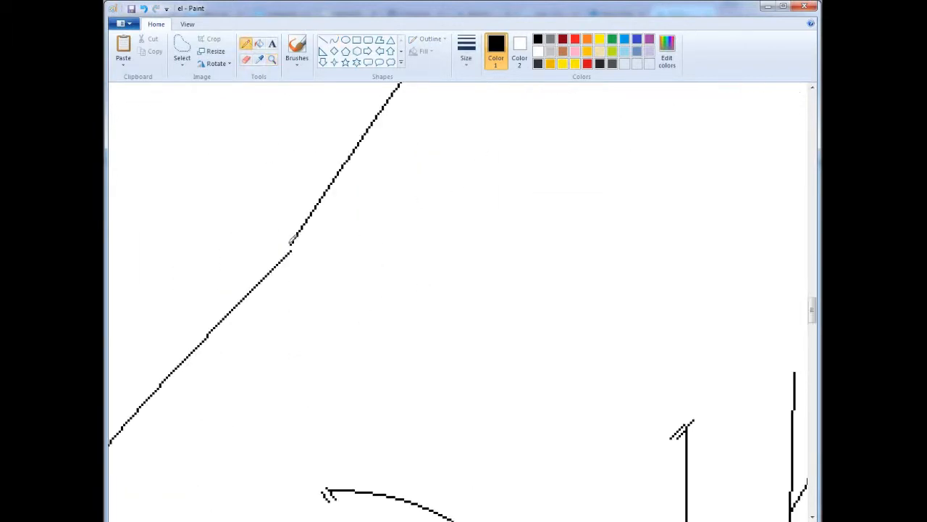
- Examine the cat's outline from the back down to the tail and paws for gaps
scroll(542, 162, "down", 3)
scroll(449, 205, "up", 10)
left_click(272, 60)
right_click(358, 223)
scroll(579, 312, "down", 2)
left_click(689, 330)
right_click(263, 164)
right_click(239, 210)
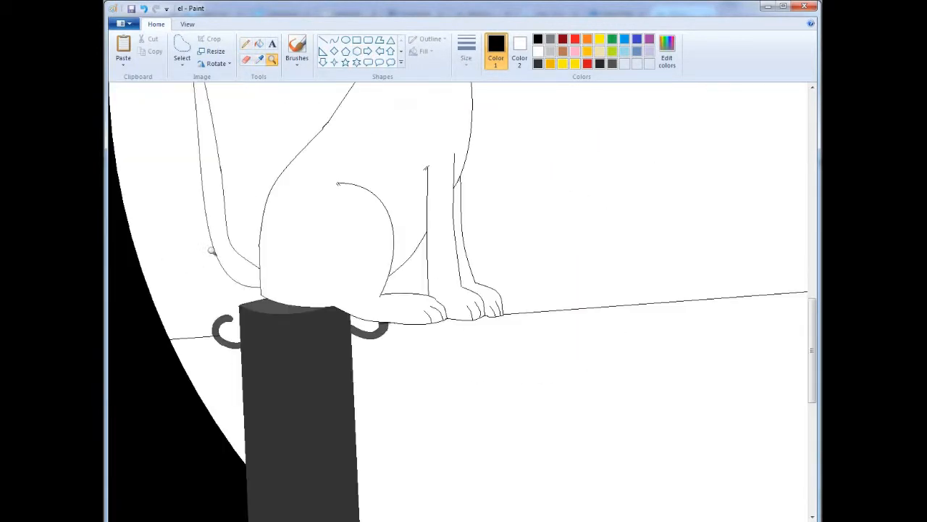
right_click(211, 251)
scroll(239, 271, "up", 5)
scroll(191, 291, "down", 3)
left_click(182, 50)
left_click_drag(194, 166, 368, 290)
key("ctrl+z")
- Fill the cat's body, tail and head with a custom gray mixed from the light gray swatch
left_click(550, 52)
left_click(664, 60)
left_click_drag(585, 227, 584, 233)
left_click(359, 355)
left_click(260, 44)
left_click(239, 341)
left_click(163, 342)
left_click(252, 263)
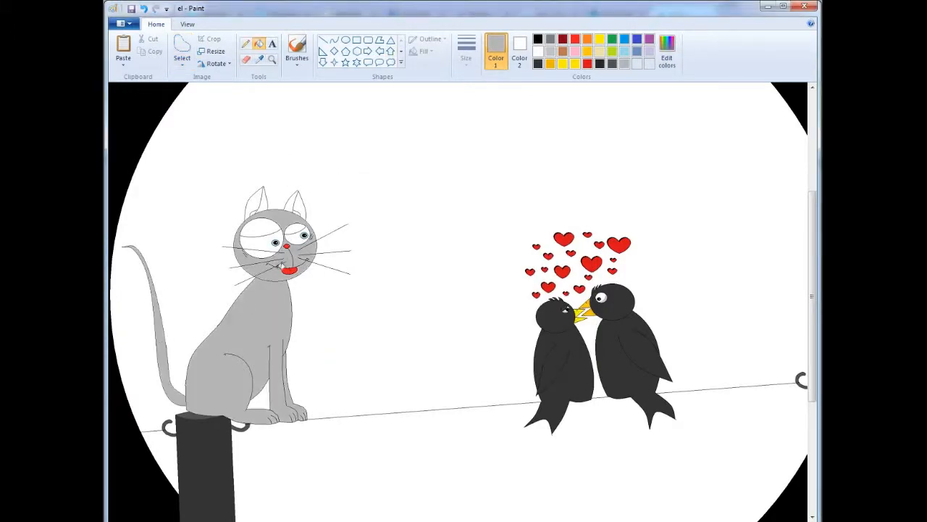
- Close the gap in the cat's right ear outline and fill the ear halves facing each other with the custom light gray
left_click(292, 205)
left_click(144, 9)
left_click(272, 59)
left_click(307, 217)
left_click(538, 39)
left_click(246, 44)
left_click(402, 267)
left_click(259, 45)
left_click(199, 323)
left_click(143, 9)
left_click(624, 64)
left_click(374, 313)
left_click(197, 326)
- Fill the upper eyelids of both cat eyes with gray
scroll(543, 87, "down", 3)
left_click(377, 283)
left_click(667, 53)
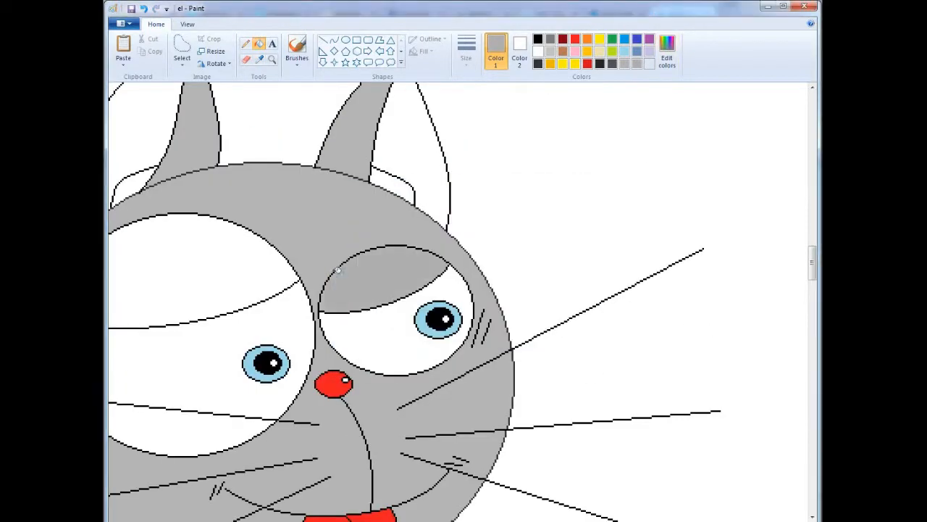
left_click(235, 272)
- Fill the outer halves of both ears with gray and the small folds at their bases with dark gray
left_click(149, 144)
left_click(417, 174)
left_click(551, 39)
left_click(392, 185)
left_click(135, 185)
- Mix a very light gray and shade the lower part of both eye whites with it, bounded by curves
scroll(283, 262, "down", 5)
scroll(266, 272, "up", 4)
scroll(358, 451, "left", 3)
left_click(667, 52)
left_click_drag(584, 252, 584, 209)
left_click(359, 356)
left_click(334, 40)
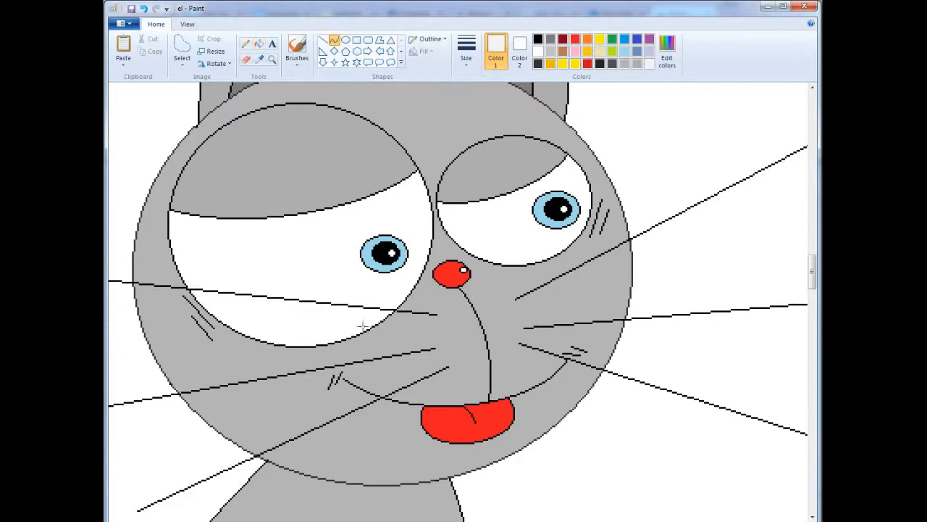
left_click_drag(299, 322, 274, 329)
left_click(260, 44)
left_click(523, 257)
left_click(312, 336)
- Shade a thin strip of the left eye white just below the eyelid with the very light gray
left_click(334, 41)
left_click_drag(406, 179, 176, 217)
left_click_drag(223, 241, 253, 238)
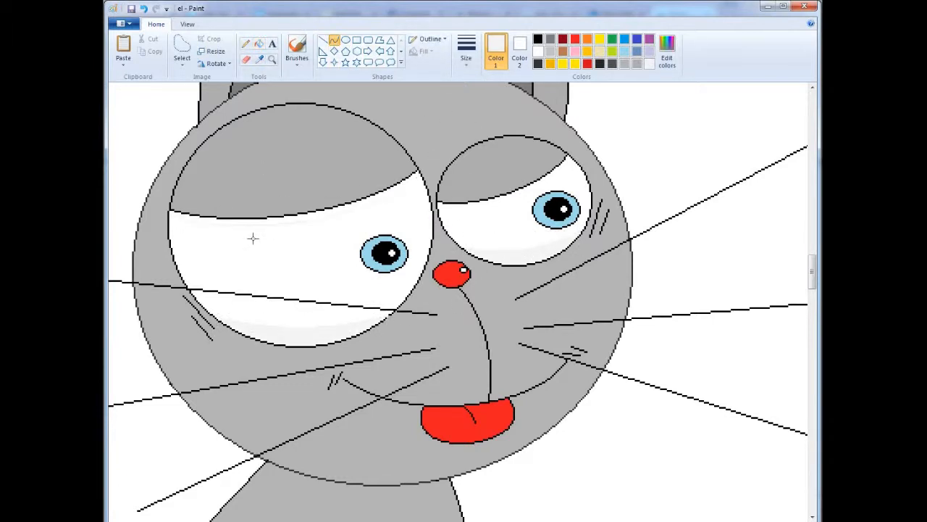
left_click(260, 44)
left_click(246, 44)
left_click(174, 212)
left_click(260, 45)
left_click(254, 221)
- Add the same very light gray shading below the right eye's eyelid
left_click(334, 41)
left_click_drag(567, 159, 460, 204)
left_click(259, 44)
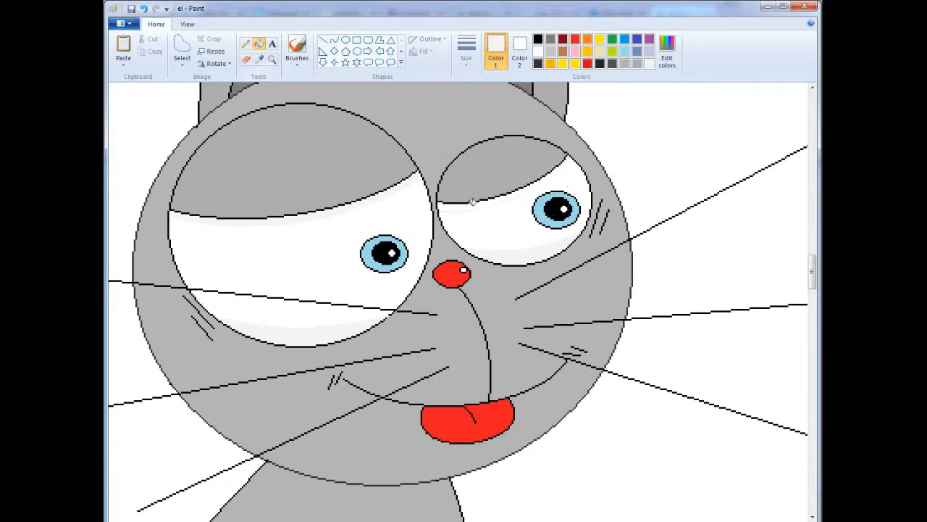
- Draw a dark gray curve beneath the right eye and fill the band between them as a shadow
left_click(334, 40)
left_click(273, 60)
left_click(507, 307)
left_click(506, 306)
left_click(334, 40)
left_click_drag(531, 150, 312, 191)
left_click_drag(523, 207, 522, 236)
left_click_drag(411, 224, 383, 278)
left_click(259, 45)
left_click(332, 206)
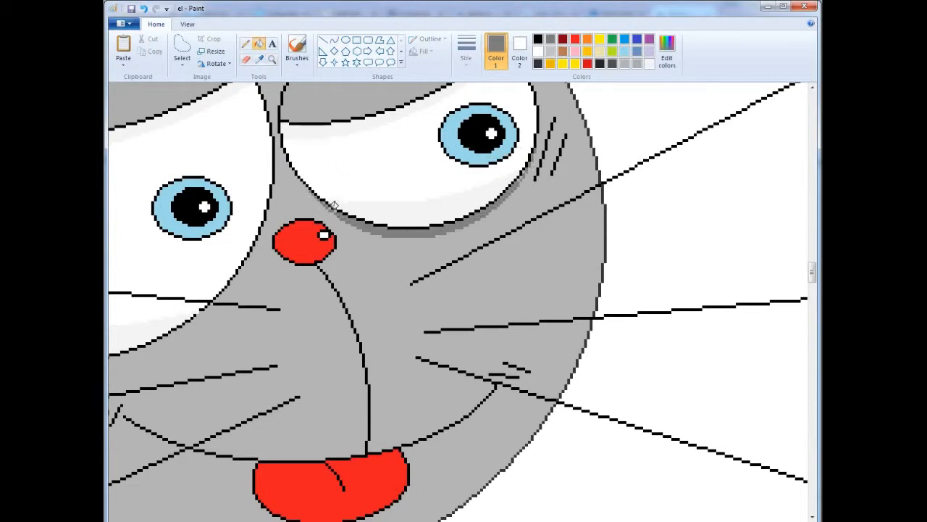
- Add a narrow dark gray shadow along the lower edge of the red nose
left_click(334, 42)
left_click_drag(335, 247, 294, 284)
left_click(259, 44)
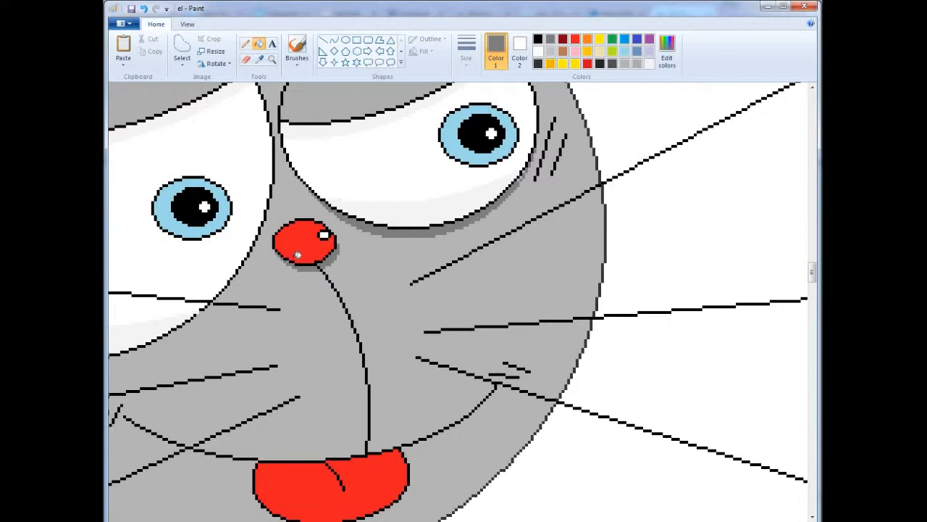
- Draw a curved dark gray shadow beneath the left eye and fill it
left_click(334, 41)
scroll(458, 302, "left", 3)
left_click_drag(488, 227, 183, 345)
left_click_drag(333, 284, 289, 410)
left_click(259, 44)
left_click(459, 281)
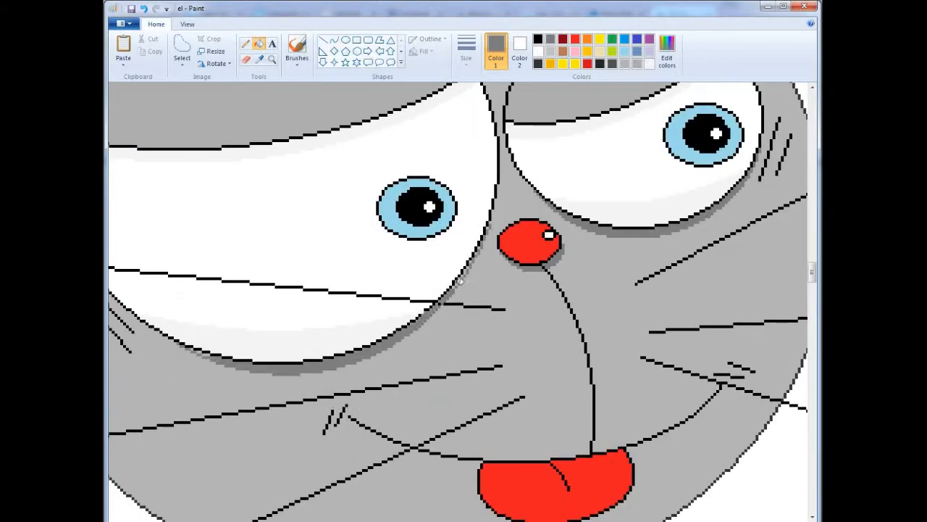
- Touch up the edge of the shadow beside the left eye with the Pencil
left_click(273, 60)
left_click(468, 257)
left_click(246, 44)
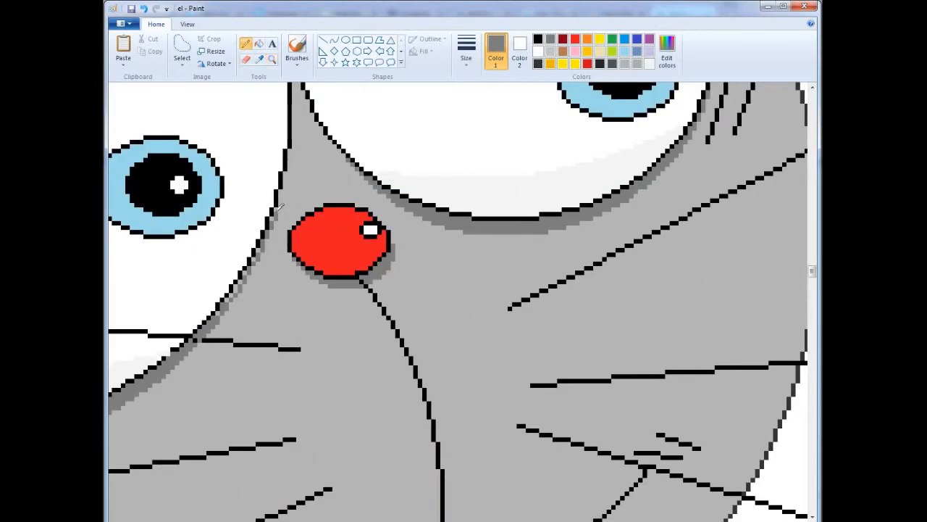
scroll(342, 463, "left", 6)
left_click(539, 39)
scroll(344, 335, "right", 4)
scroll(457, 302, "right", 4)
scroll(326, 269, "up", 2)
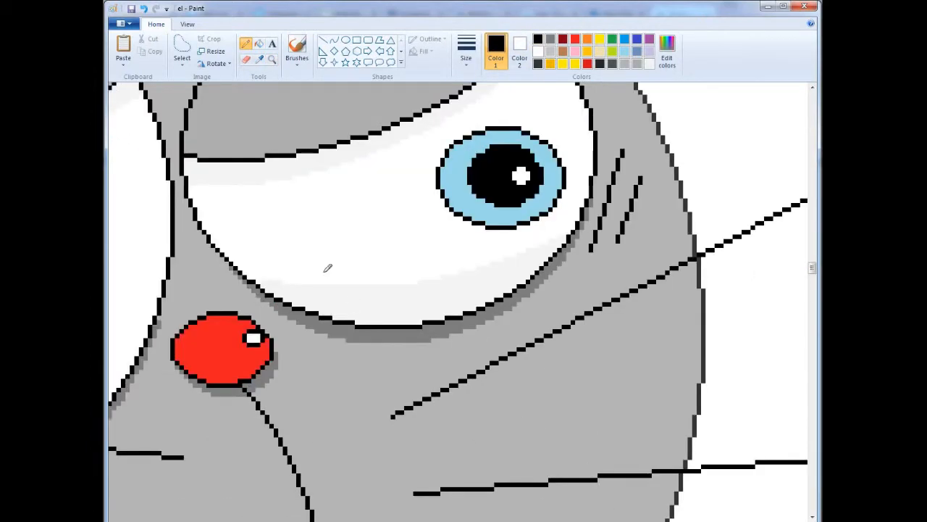
- Draw and fill a dark gray shadow under the right half of the cat's smile
left_click(272, 60)
right_click(145, 234)
scroll(458, 301, "down", 3)
scroll(458, 301, "left", 3)
left_click(550, 40)
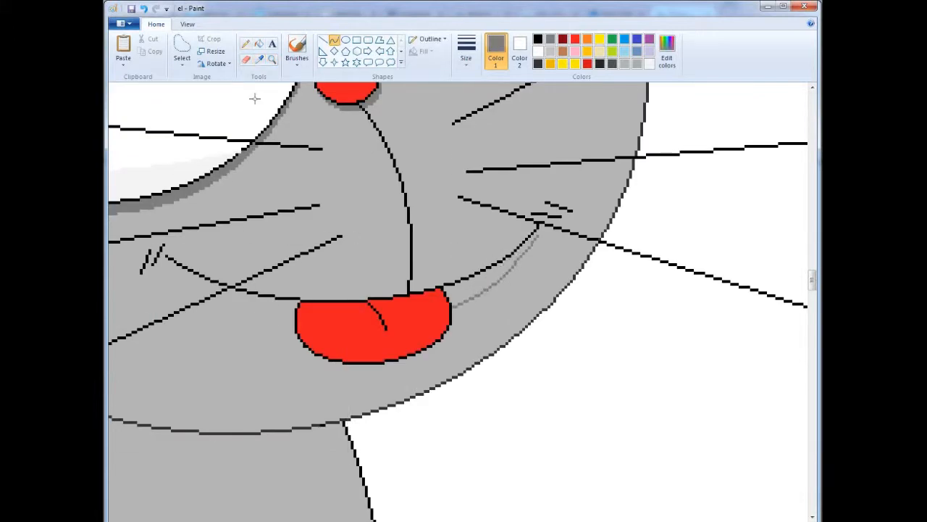
left_click_drag(494, 265, 512, 263)
left_click(258, 44)
left_click(468, 285)
left_click(517, 252)
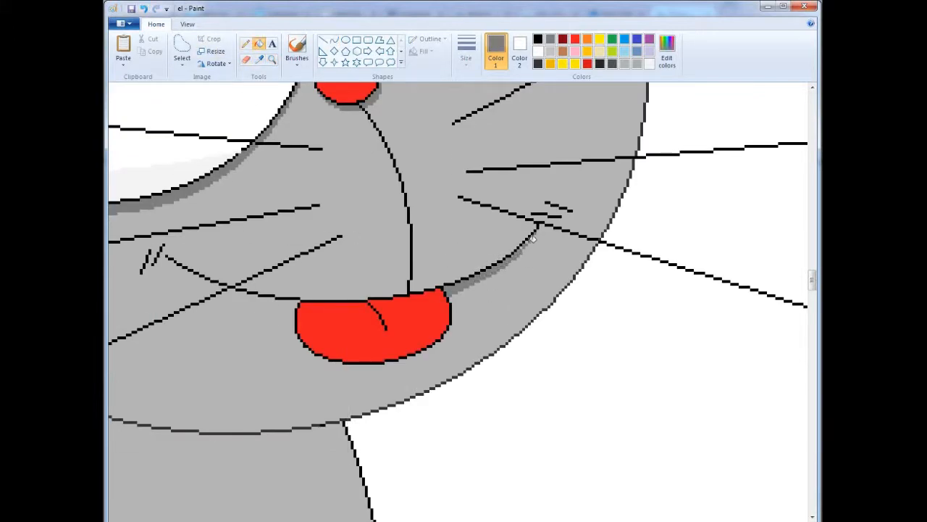
- Draw and fill a matching dark gray shadow under the left half of the smile
left_click(334, 41)
left_click_drag(296, 313, 166, 257)
mouse_move(226, 285)
left_mouse_down()
mouse_move(215, 305)
mouse_move(217, 297)
left_mouse_up()
left_click(259, 44)
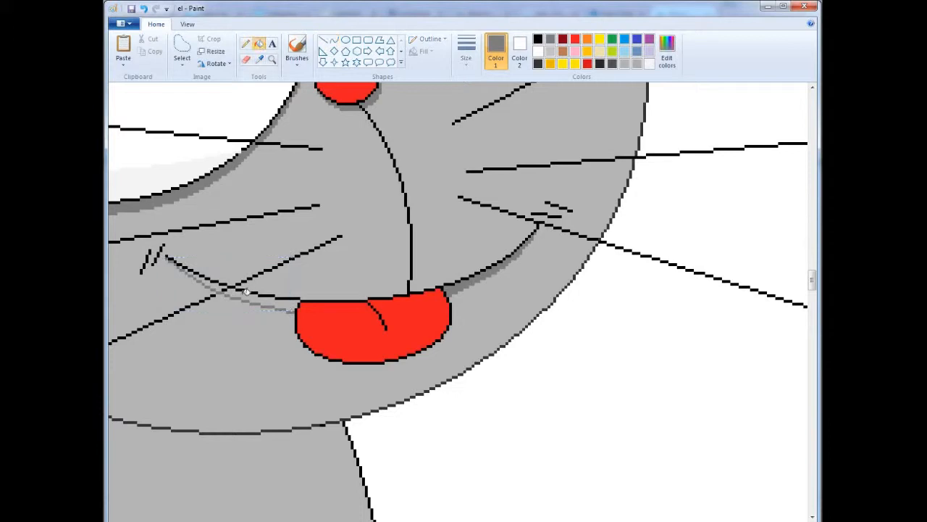
left_click(266, 300)
left_click(210, 281)
- Draw a curve around the underside of the red tongue and fill the band with dark gray as its shadow
left_click(538, 38)
left_click(246, 44)
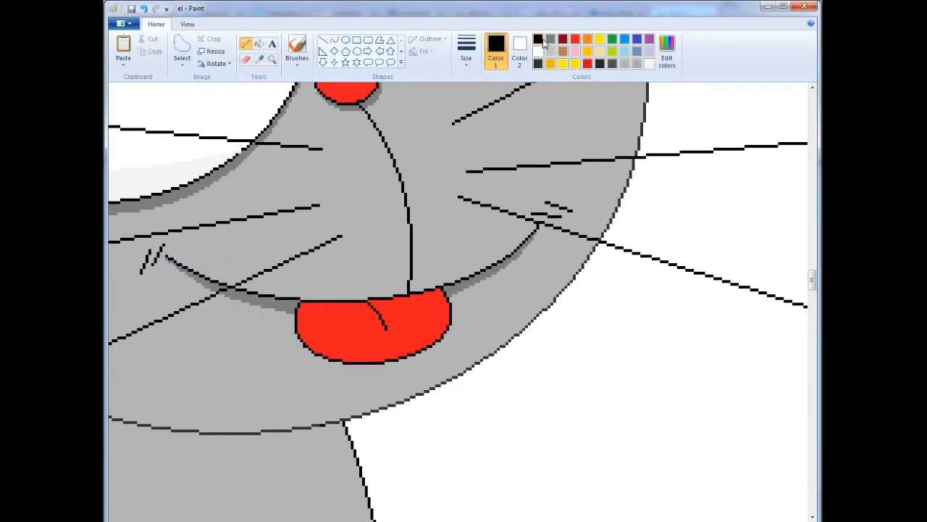
left_click_drag(434, 346, 284, 314)
left_click_drag(311, 390, 378, 398)
left_click_drag(272, 378, 261, 364)
left_click(259, 44)
left_click(303, 350)
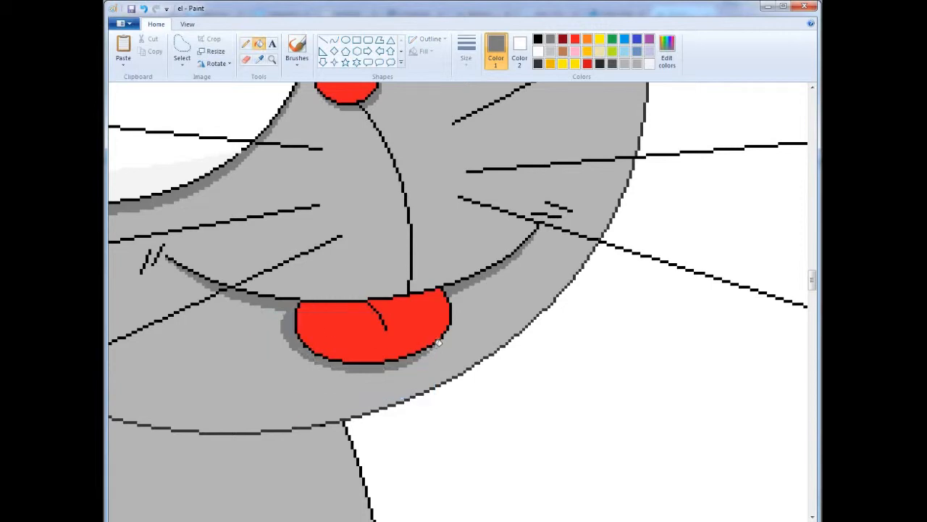
- Shade the upper part of both eyelids with dark gray, bounded by curves that follow the eye outlines
left_click(272, 60)
right_click(145, 179)
right_click(144, 178)
right_click(145, 178)
right_click(145, 178)
left_click(145, 178)
left_click(259, 60)
left_click(247, 61)
left_click(260, 60)
left_click(272, 60)
left_click(510, 315)
left_click(334, 41)
left_click_drag(233, 180, 393, 244)
left_click_drag(298, 199, 291, 181)
left_click_drag(366, 217, 384, 206)
left_click(260, 44)
left_click(345, 191)
left_click(511, 215)
- Draw a two-pointed tuft of hair in black curves on top of the head between the ears
left_click(538, 40)
left_click(247, 44)
scroll(418, 170, "up", 3)
left_click(334, 40)
left_click_drag(350, 226, 377, 177)
left_click_drag(356, 209, 344, 197)
left_click_drag(368, 190, 377, 192)
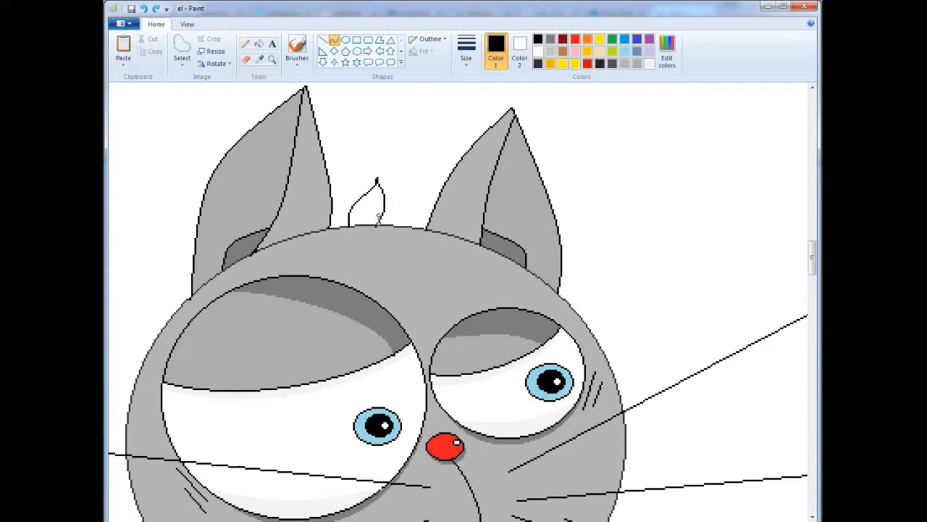
left_click_drag(411, 218, 426, 217)
left_click_drag(417, 201, 411, 201)
- Fill both locks of the hair tuft with dark gray
left_click(260, 44)
left_click(551, 39)
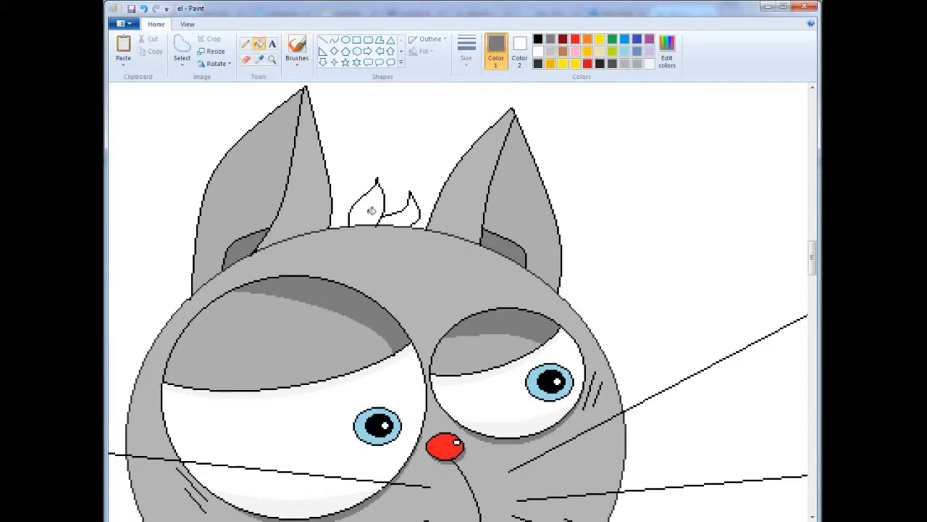
left_click(371, 207)
left_click(414, 215)
- Shade a strip along the central fold line of each ear with dark gray
scroll(410, 197, "down", 3)
scroll(399, 115, "up", 3)
left_click(334, 41)
left_click_drag(284, 213, 255, 338)
left_click_drag(269, 276, 281, 271)
left_click(259, 44)
left_click(280, 268)
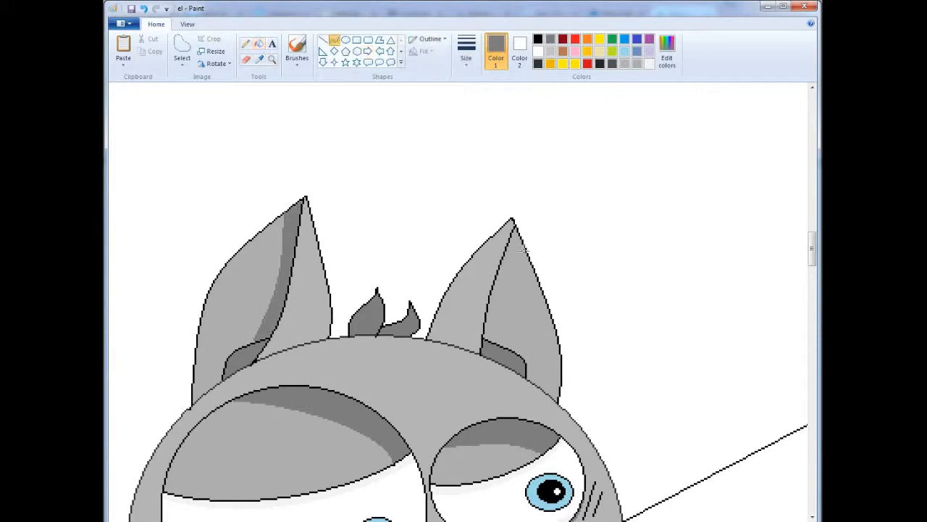
left_click(259, 44)
left_click(506, 290)
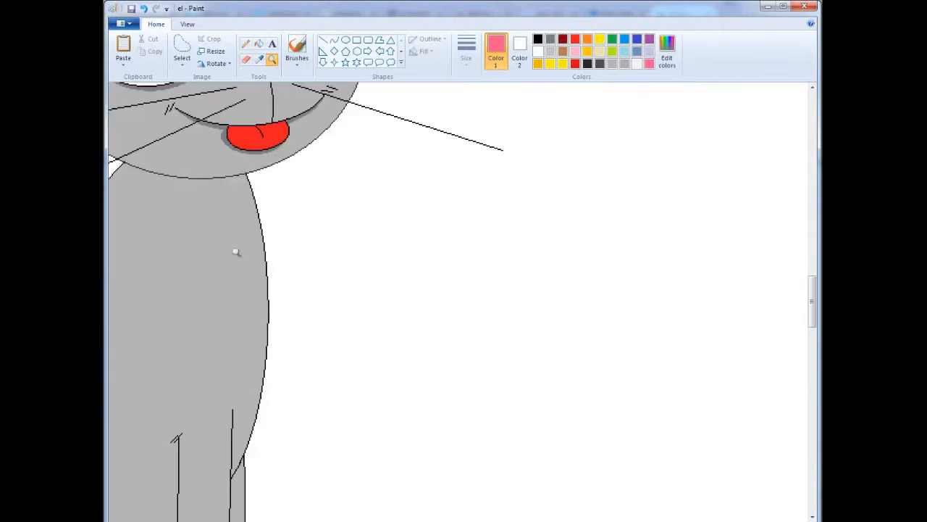
- Pick up the dark gray shadow color and shade a curved strip along the front edge of the cat's chest
left_click(259, 59)
left_click(284, 88)
left_click(334, 40)
left_click_drag(232, 174, 231, 419)
left_click_drag(233, 348, 244, 348)
left_click_drag(238, 261, 251, 261)
left_click(260, 44)
left_click(254, 208)
- Shade a curved strip along the outer edge of the cat's face with dark gray
scroll(261, 204, "up", 3)
left_click(335, 42)
mouse_move(336, 168)
left_mouse_down()
mouse_move(293, 363)
mouse_move(232, 395)
left_mouse_up()
left_click_drag(312, 275, 354, 263)
left_click(347, 354)
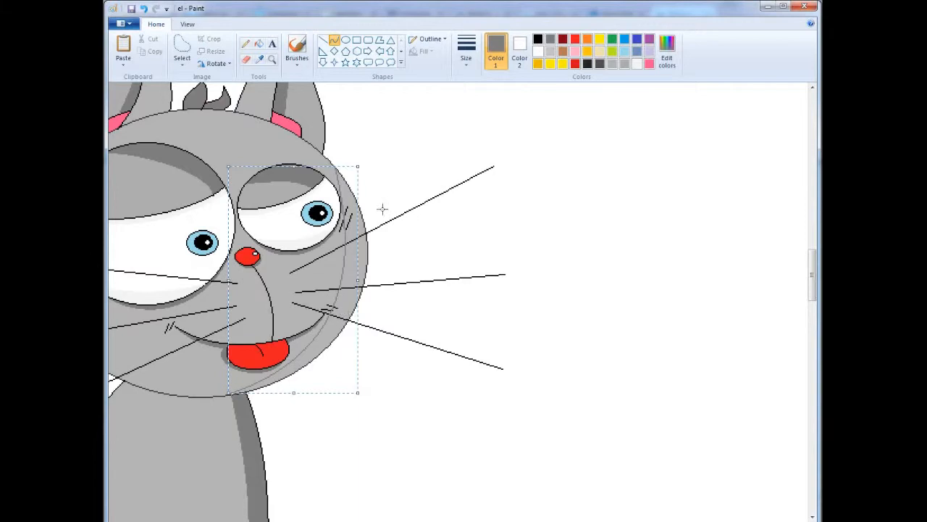
left_click(259, 45)
left_click(356, 260)
left_click(353, 221)
left_click(349, 303)
left_click(329, 336)
- Undo the face shading and return the shaded strips on the cat's face and chest to the base gray
left_click(271, 59)
right_click(392, 245)
left_click(144, 9)
left_click(145, 10)
left_click(144, 9)
left_click(144, 10)
right_click(407, 285)
left_click(338, 255)
left_click(338, 255)
left_click(259, 59)
left_click(438, 299)
left_click(491, 312)
left_click(537, 39)
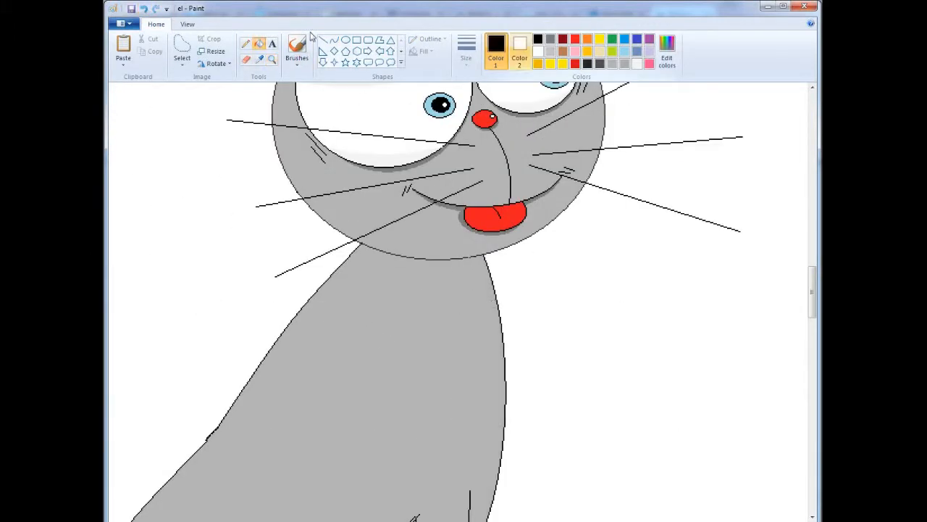
- Paste a copy of the bare tree branch and place it across the upper part of the white circle
left_click(272, 59)
right_click(376, 218)
right_click(240, 281)
right_click(239, 282)
double_click(416, 265)
right_click(417, 265)
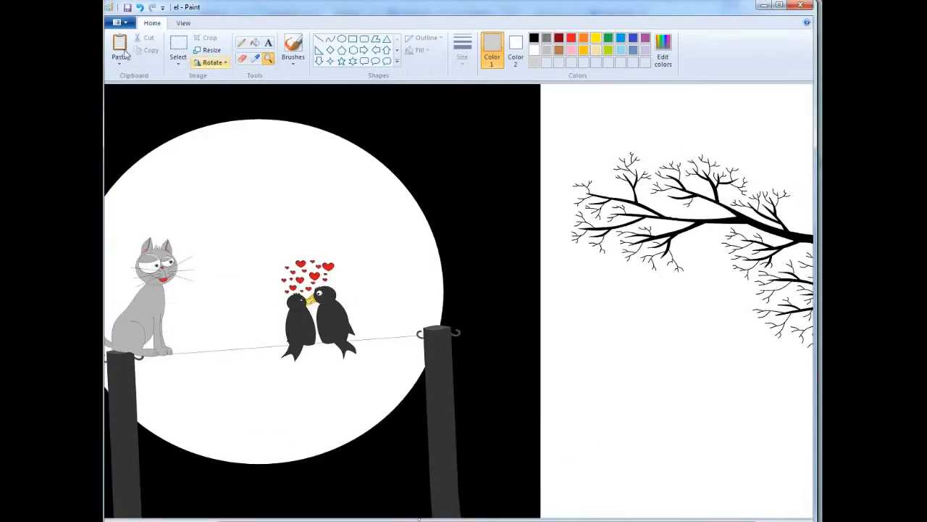
key("ctrl+v")
left_click_drag(396, 179, 439, 208)
left_click(529, 288)
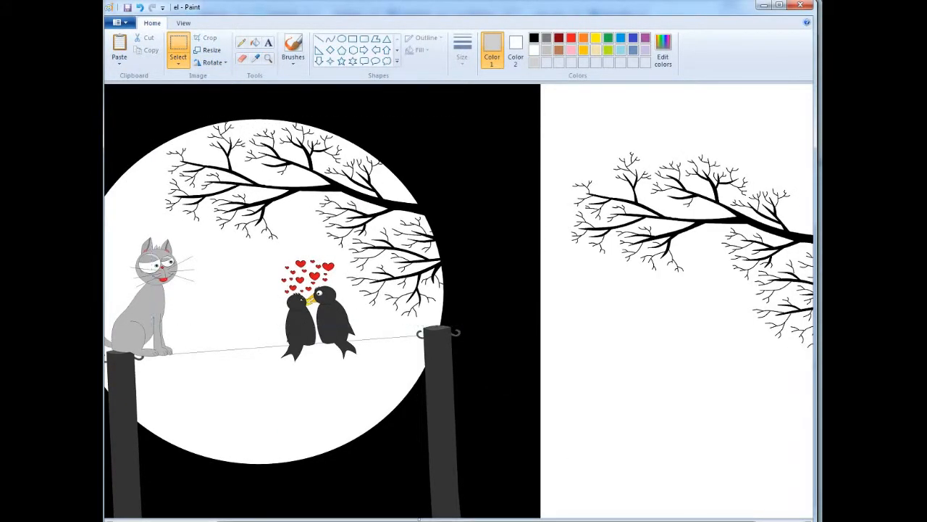
- Copy the branch's end twigs and place a copy rotated 90° to the right as a bush at the circle's lower edge
left_click_drag(439, 520, 489, 520)
left_click(178, 63)
left_click(203, 100)
mouse_move(796, 313)
left_mouse_down()
mouse_move(716, 267)
mouse_move(789, 343)
mouse_move(795, 313)
left_mouse_up()
left_click(151, 50)
left_click(120, 43)
mouse_move(169, 170)
left_mouse_down()
mouse_move(268, 444)
mouse_move(156, 424)
mouse_move(226, 424)
mouse_move(205, 427)
left_mouse_up()
left_click(215, 63)
left_click(221, 76)
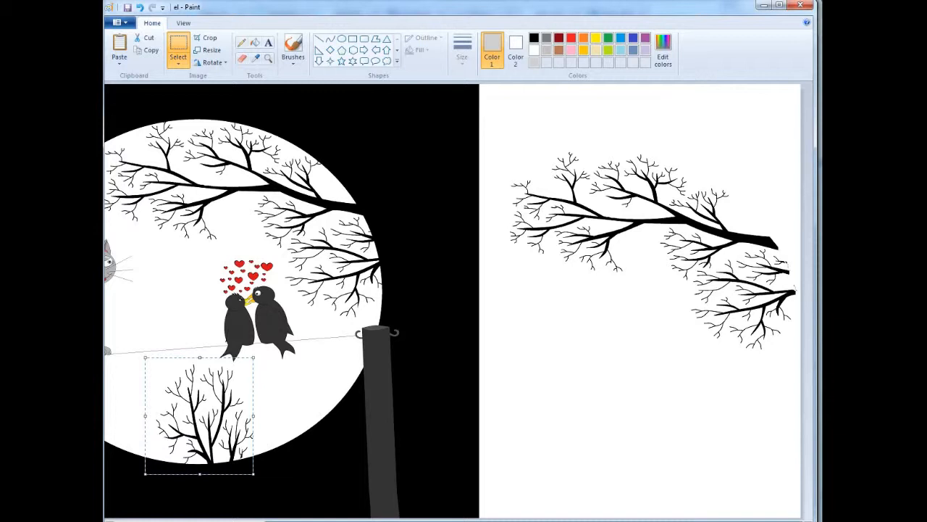
- Try another pasted copy of the twigs with flips and 90° rotations beside the bush, and delete it
left_click_drag(326, 520, 219, 519)
left_click(120, 43)
left_click_drag(165, 141, 425, 410)
left_click(215, 63)
left_click(220, 116)
left_click(215, 63)
left_click(219, 128)
left_click(214, 63)
left_click(220, 78)
left_click(214, 63)
left_click(220, 77)
left_click(214, 63)
left_click(220, 77)
key("Delete")
- Fill the cat's body with dark gray
left_click_drag(406, 521, 497, 521)
left_click(268, 59)
right_click(391, 188)
left_click_drag(554, 193, 415, 193)
left_click_drag(415, 193, 389, 192)
left_click(268, 59)
left_click(279, 229)
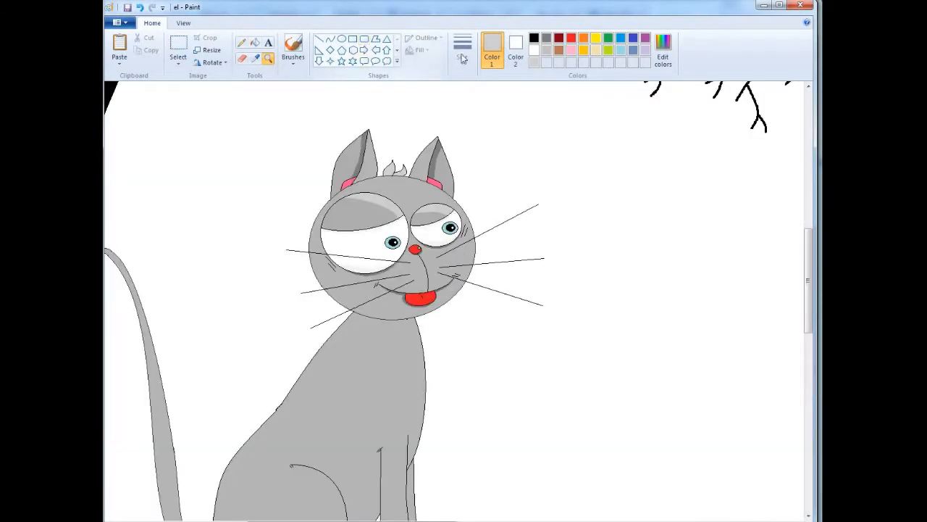
left_click(546, 38)
left_click(255, 42)
left_click(319, 420)
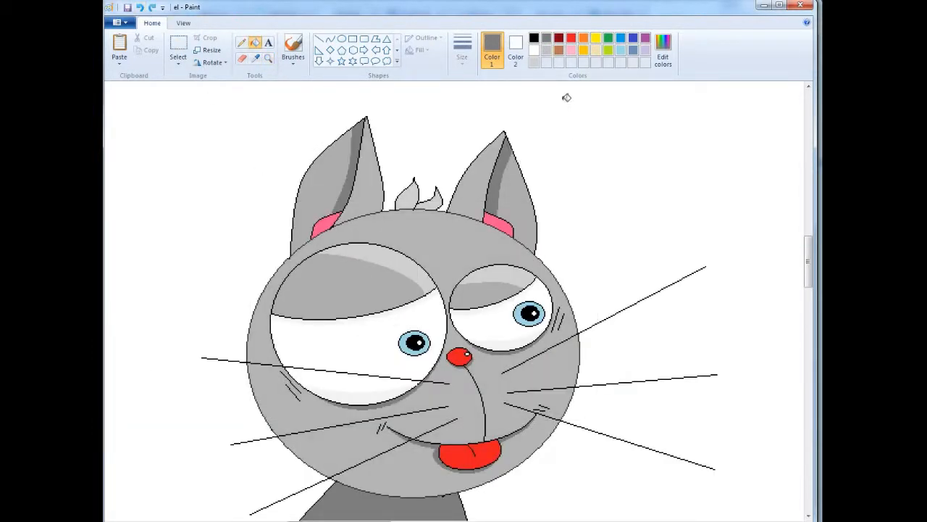
- Define a darker custom gray and recolor the shadows along the ear folds and on the face with it
left_click(663, 51)
left_click(356, 354)
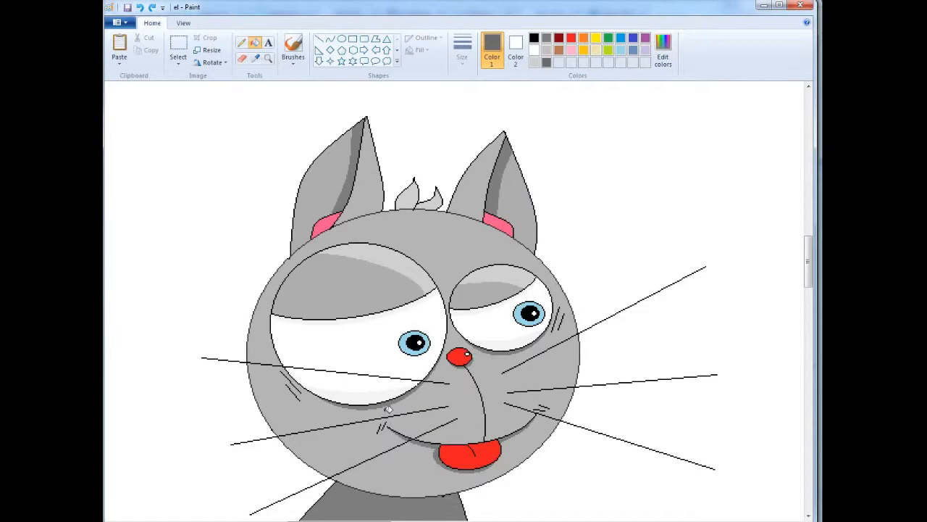
left_click(496, 190)
left_click(350, 177)
left_click(546, 38)
left_click(490, 366)
left_click(140, 8)
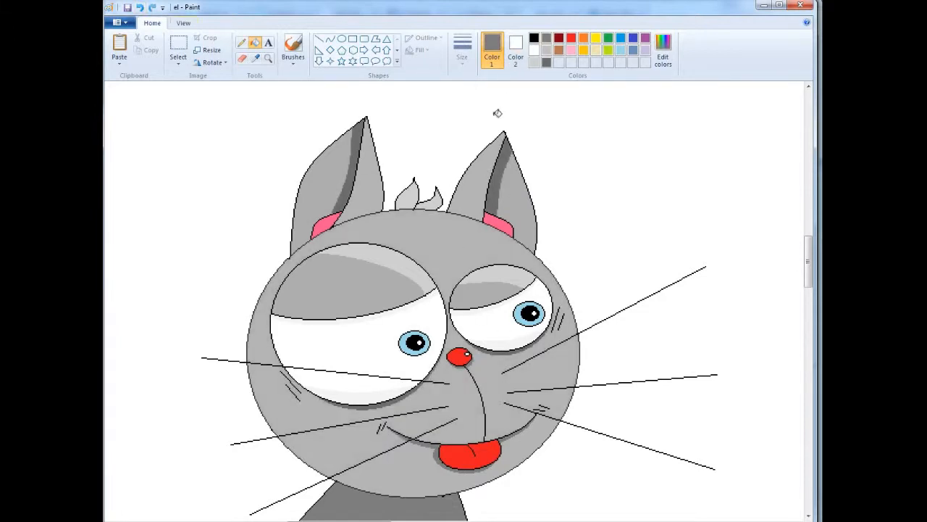
left_click(357, 168)
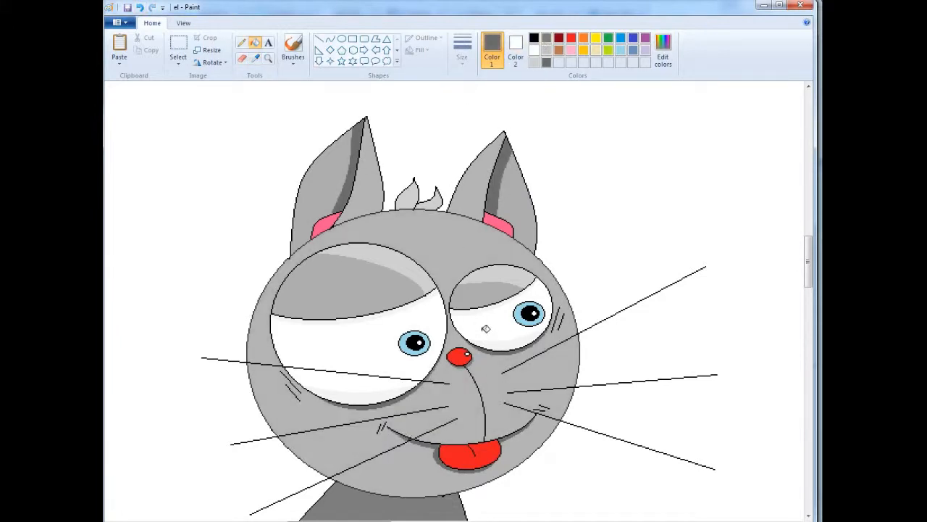
- Fill the cat's head and ears with dark gray and darken the bands on the upper eyelids
left_click(459, 234)
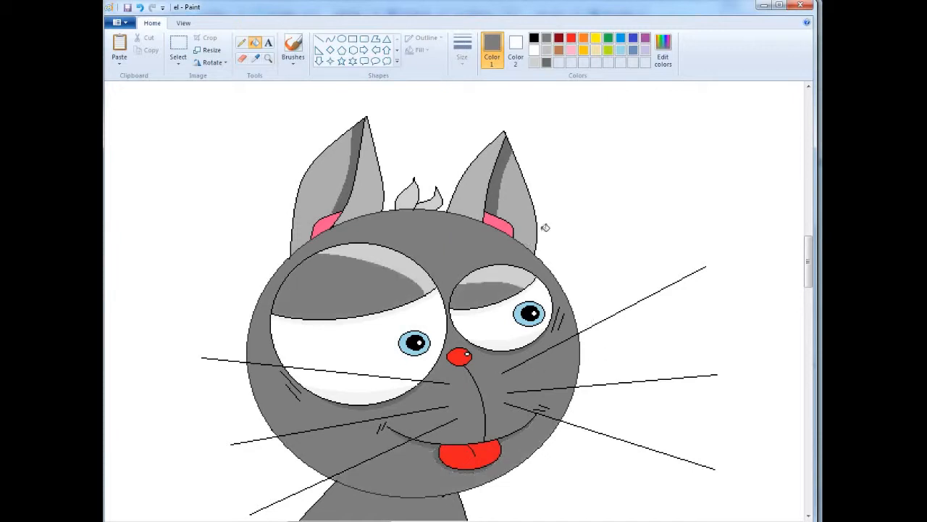
left_click(391, 400)
left_click(400, 264)
left_click(508, 275)
left_click(255, 59)
left_click(384, 231)
left_click(368, 187)
left_click(477, 183)
left_click(327, 173)
left_click(520, 190)
- Clear the fill of the cat's body, tail and head to white
left_click(268, 59)
right_click(344, 181)
left_click(255, 43)
right_click(433, 384)
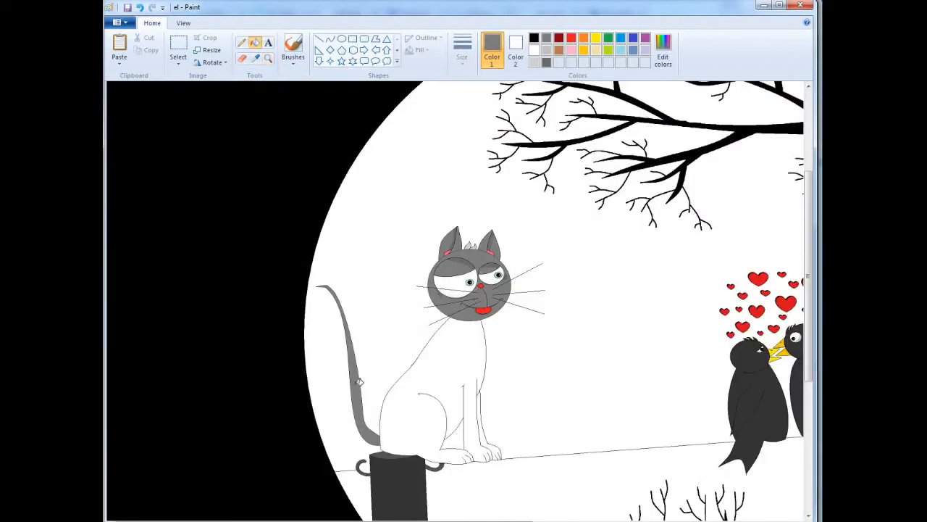
right_click(357, 382)
right_click(492, 312)
right_click(481, 255)
- Fill the cat's head and both ears with light gray, and clear the eyelids to white
left_click(269, 58)
double_click(472, 280)
left_click(255, 43)
left_click(546, 50)
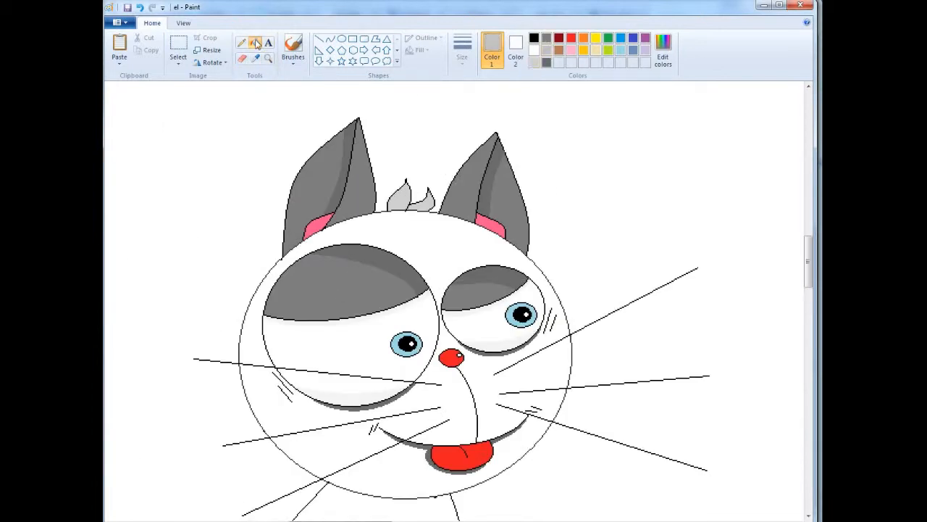
left_click(458, 246)
right_click(380, 285)
right_click(474, 299)
left_click(409, 471)
left_click(363, 190)
left_click(466, 187)
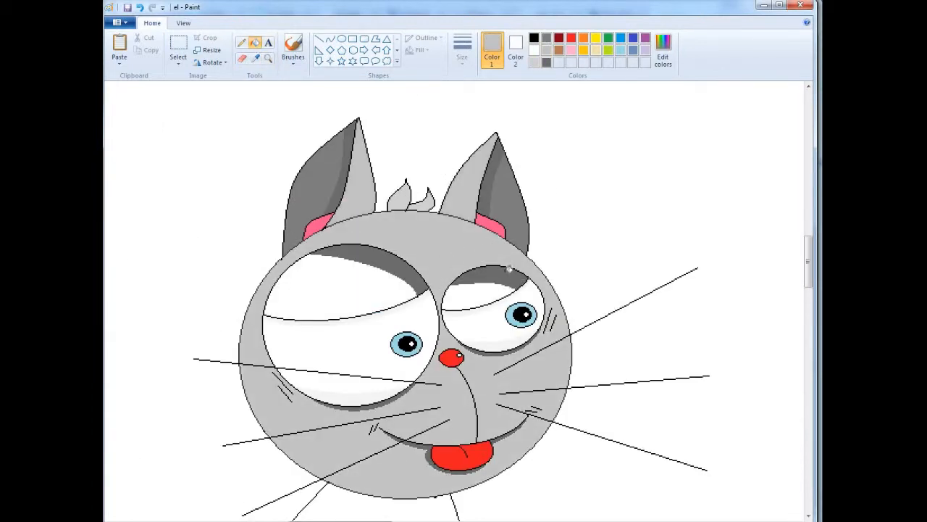
left_click(514, 209)
left_click(314, 190)
- Fill both eyelids with light gray and their upper bands with a custom paler gray
left_click(471, 286)
left_click(392, 287)
left_click(663, 51)
left_click_drag(580, 226, 580, 213)
left_click(355, 354)
left_click(387, 263)
left_click(497, 275)
- Try the paler gray on the dark fold strips of both ears, and undo both fills
left_click(488, 177)
left_click(345, 176)
left_click(140, 8)
left_click(140, 7)
- Fill the cat's body with the same light gray as the head
scroll(437, 399, "down", 3)
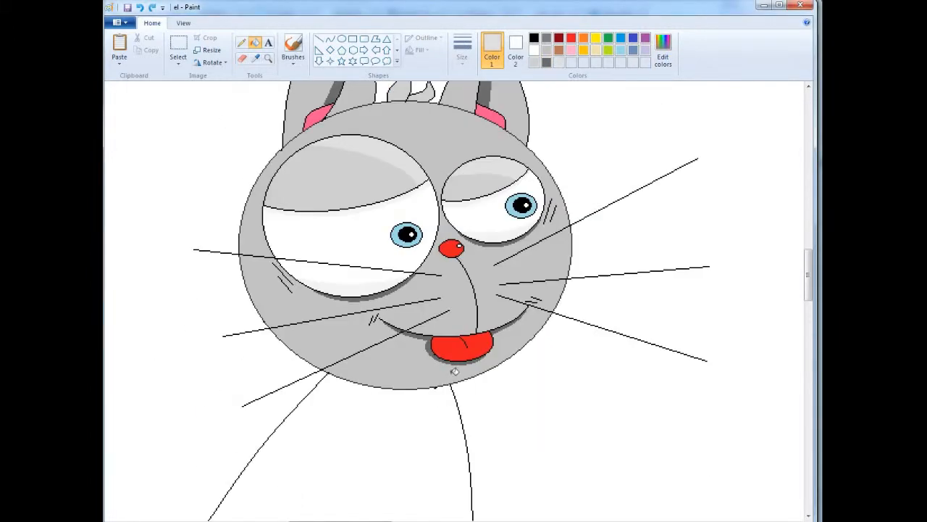
left_click(255, 58)
left_click(330, 39)
left_click(255, 43)
left_click(368, 312)
left_click(546, 50)
left_click(391, 326)
- Draw the outline of a wide collar around the cat's neck with thin black curves
left_click(330, 39)
left_click(534, 37)
left_click_drag(458, 275, 473, 342)
left_click(462, 49)
left_click(481, 89)
mouse_move(467, 308)
left_mouse_down()
mouse_move(476, 308)
mouse_move(292, 296)
left_mouse_up()
left_click_drag(389, 313, 393, 343)
left_click_drag(291, 325, 293, 316)
left_click(394, 362)
- Fill the collar with red
left_click(268, 59)
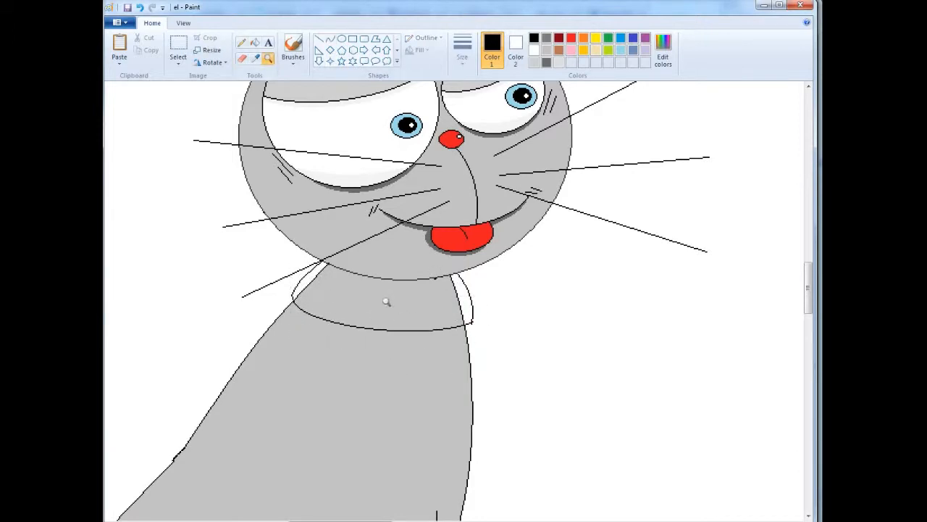
left_click(415, 303)
left_click(571, 38)
left_click(255, 43)
left_click(553, 294)
left_click(233, 270)
left_click(442, 295)
- Erase the neck lines crossing the collar ends and fill the cleaned ends with red
left_click(242, 59)
left_click_drag(223, 285, 275, 230)
mouse_move(544, 335)
left_mouse_down()
mouse_move(535, 255)
mouse_move(519, 272)
left_mouse_up()
left_click(255, 43)
left_click(245, 267)
left_click(504, 268)
left_click(268, 58)
right_click(297, 212)
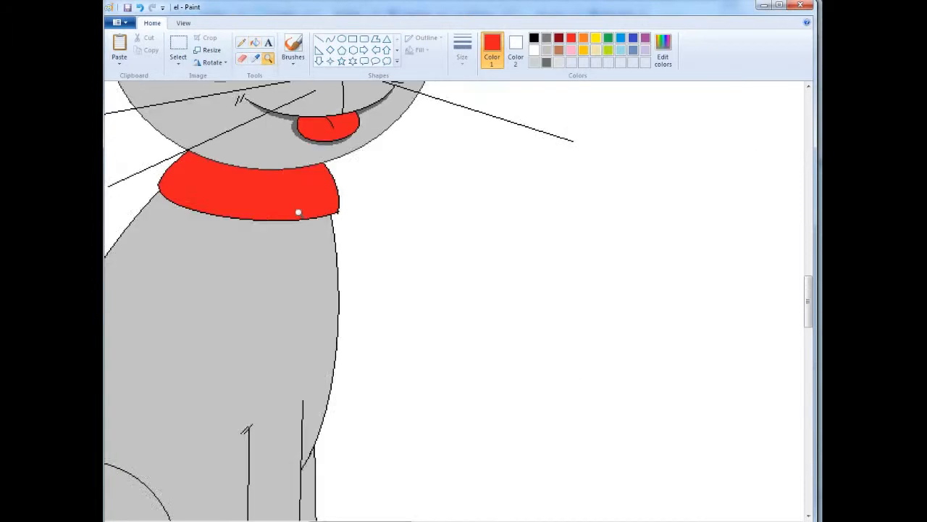
- Outline a pointed patch on the cat's chest below the collar with black curves and fill it with white
left_click(331, 39)
left_click(534, 38)
left_click_drag(423, 257, 457, 380)
left_click_drag(411, 319, 425, 300)
left_click(429, 317)
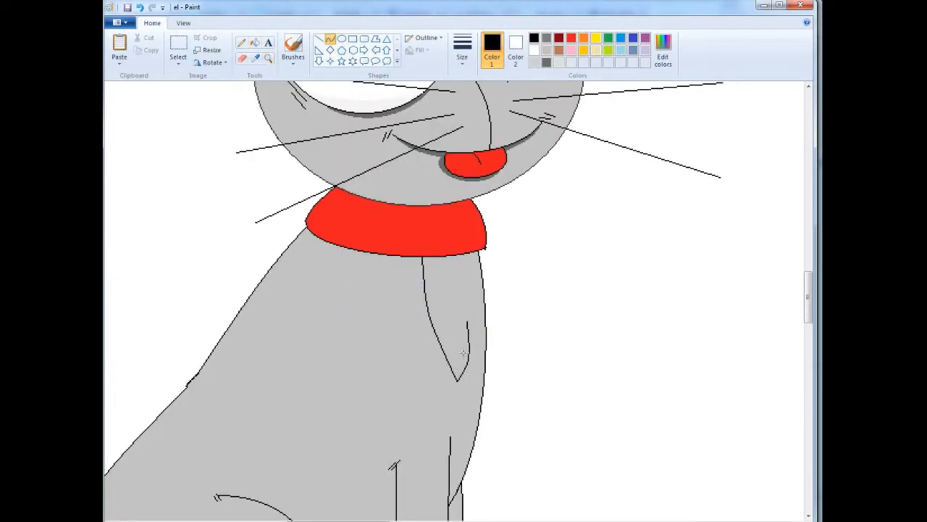
left_click(255, 43)
right_click(454, 280)
scroll(399, 185, "up", 3)
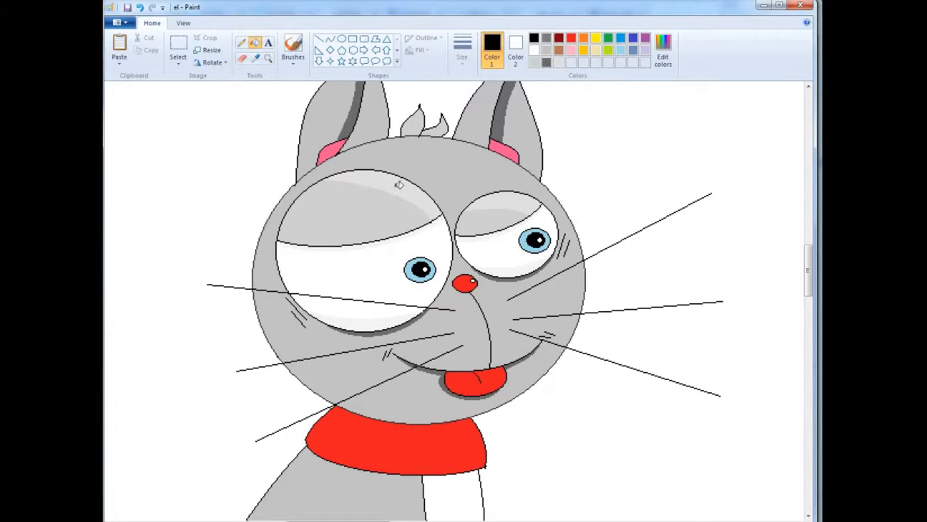
- Separate the cat's three visible paws from the legs with thin black curves and fill them with white
scroll(298, 212, "down", 10)
left_click(331, 39)
left_click_drag(449, 278, 413, 337)
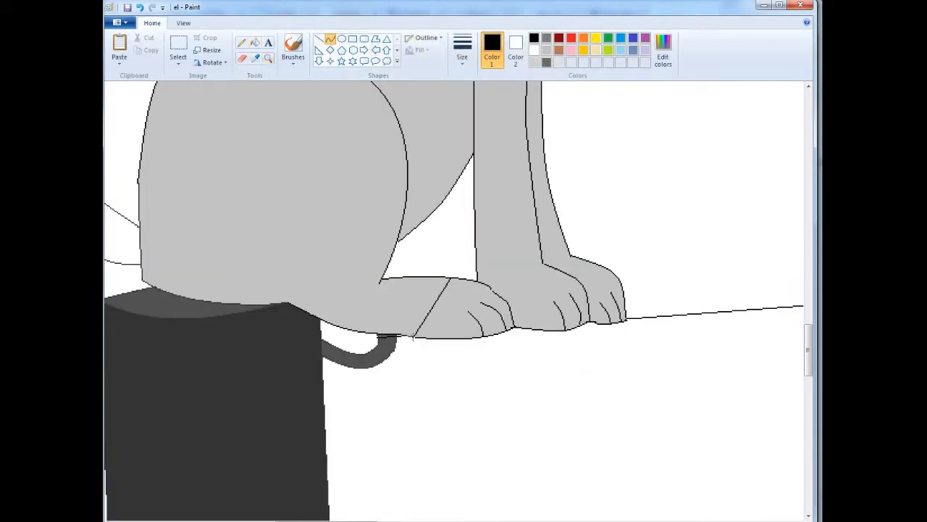
left_click(242, 42)
left_click(255, 42)
right_click(453, 315)
right_click(550, 301)
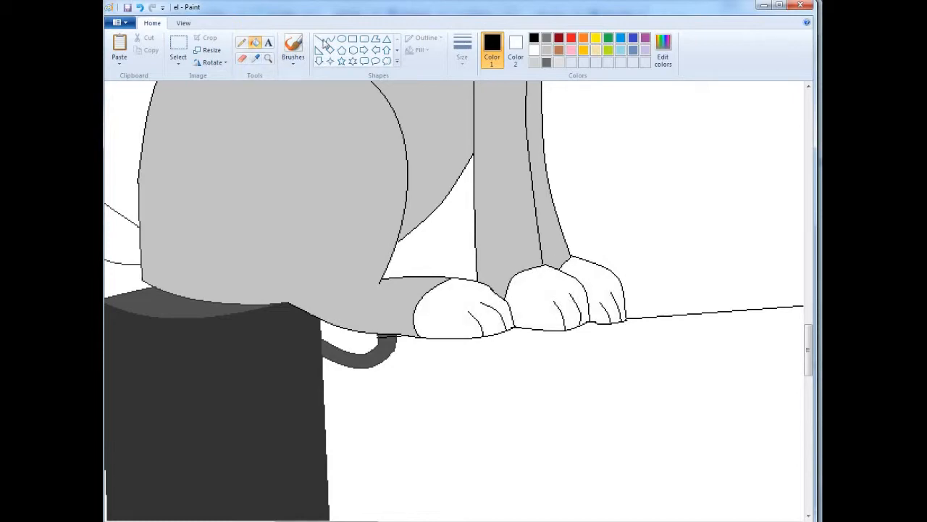
- Draw the far hind foot behind the near one with black curves and fill it with the body gray, leaving its tip white
left_click(330, 39)
left_click_drag(477, 274, 387, 264)
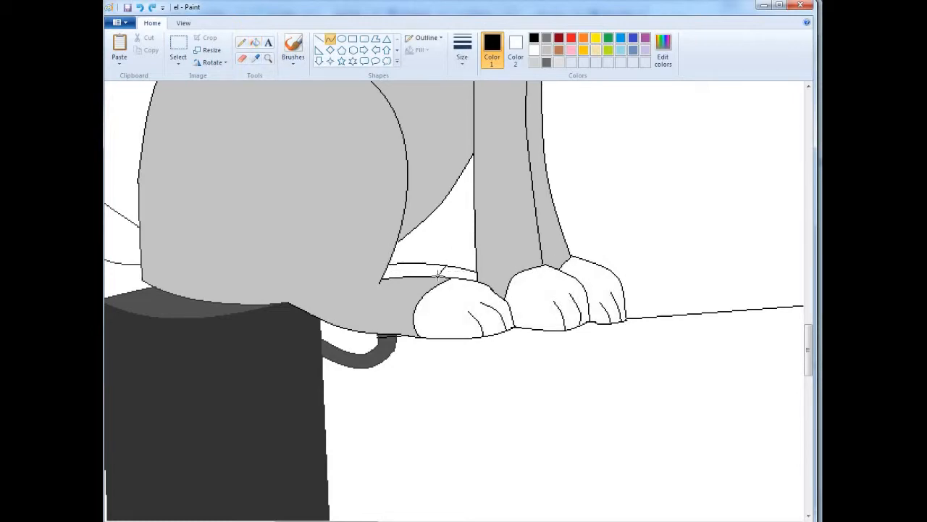
left_click(255, 58)
left_click(259, 109)
left_click(255, 43)
left_click(424, 270)
- Fill the cat's tail with the body gray and save the picture
left_click_drag(326, 520, 294, 521)
scroll(294, 327, "up", 5)
left_click(268, 60)
left_click(256, 58)
left_click(255, 43)
left_click(232, 125)
left_click(268, 58)
right_click(138, 245)
right_click(138, 245)
key("ctrl+s")
- Select the cat's tail with a free-form outline and delete it
left_click(177, 52)
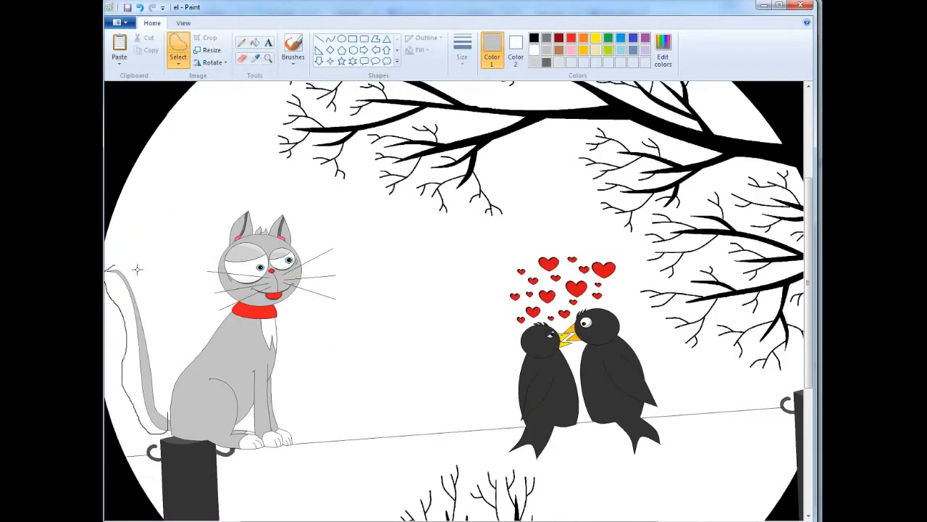
left_click_drag(117, 265, 168, 413)
key("Delete")
- Try to outline a tall upright tail behind the cat's back with thin black curves
left_click_drag(326, 520, 314, 520)
left_click(330, 39)
left_click(534, 37)
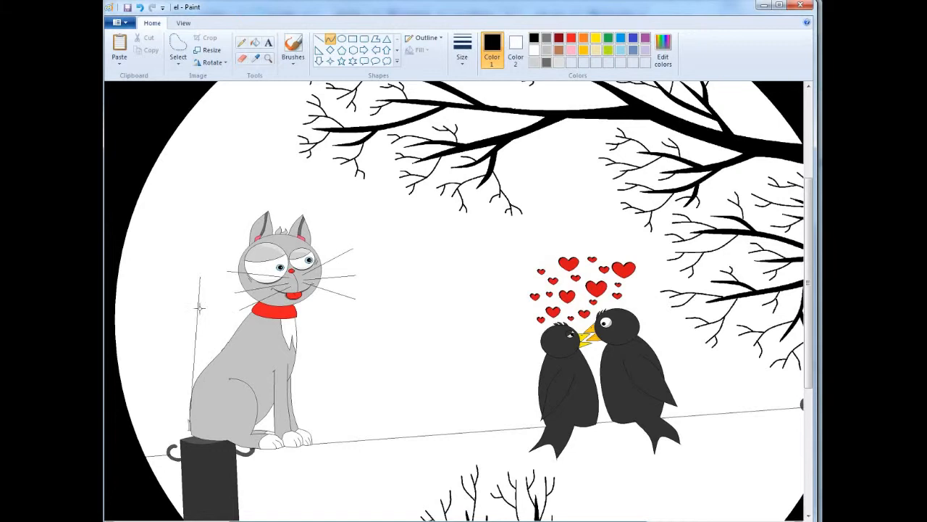
left_click_drag(158, 308, 175, 343)
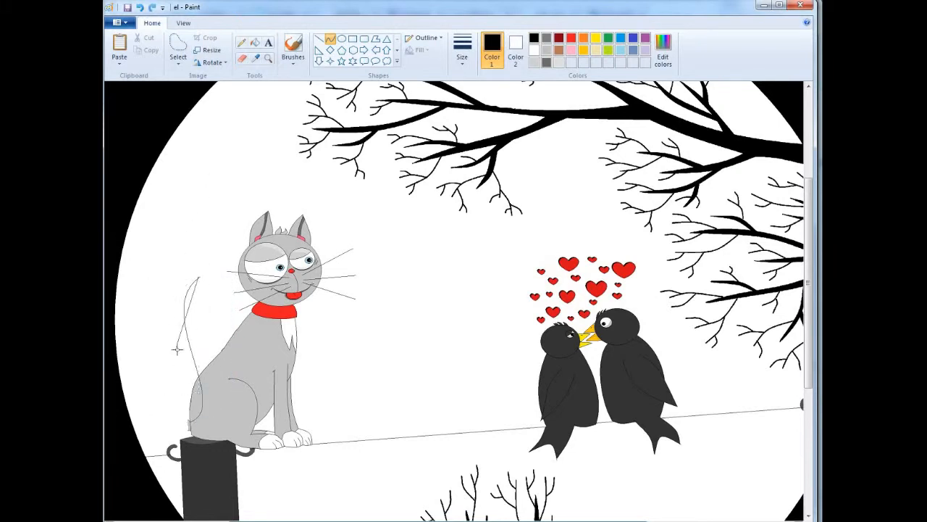
left_click(242, 58)
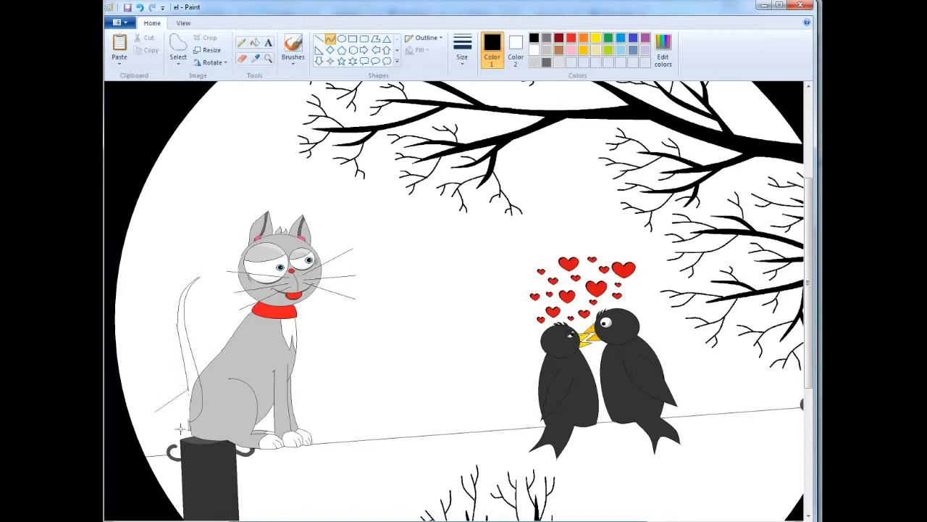
left_click(268, 58)
left_click(204, 375)
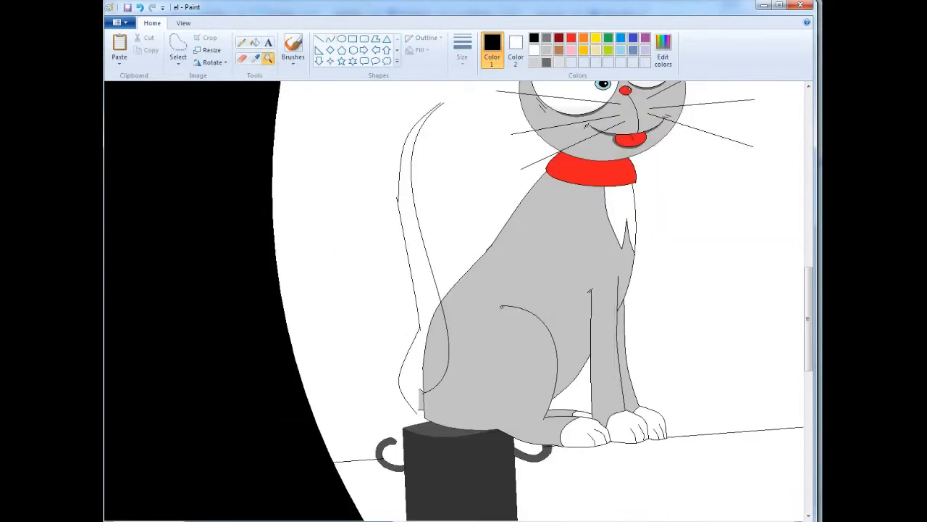
left_click(408, 294)
right_click(401, 176)
left_click(140, 7)
left_click(141, 7)
- Try to redraw the lower outline of the upright tail down to the cat's rump, and undo the tail curves
left_click(242, 58)
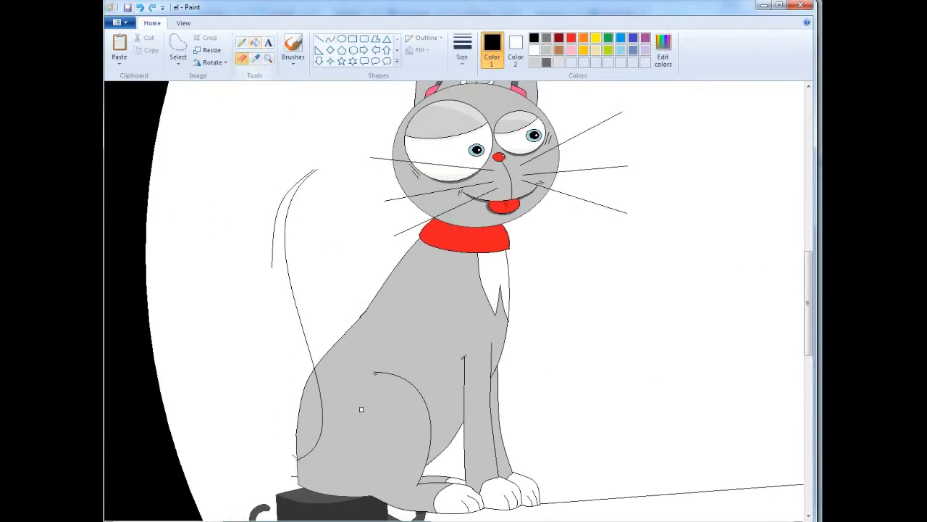
left_click(329, 40)
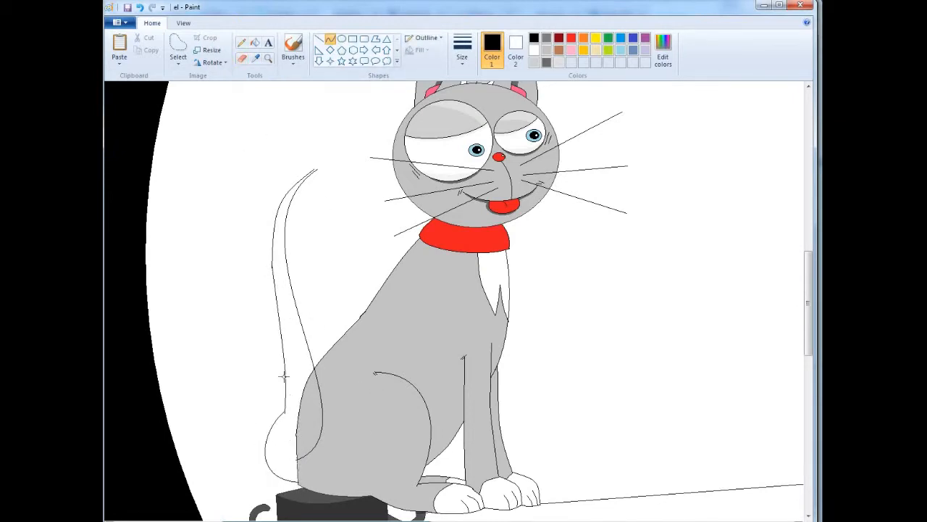
left_click(140, 8)
left_click(140, 8)
left_click(140, 8)
left_click(139, 8)
left_click(140, 8)
left_click(255, 44)
left_click(242, 58)
- Outline a slender pointed tail curving up and away from the cat's rump with thin black curves
mouse_move(293, 462)
left_mouse_down()
mouse_move(291, 476)
mouse_move(242, 441)
mouse_move(189, 325)
mouse_move(208, 284)
left_mouse_up()
left_click(331, 40)
left_click_drag(242, 376, 186, 388)
left_click_drag(201, 332, 239, 338)
left_click_drag(295, 470, 235, 423)
left_click_drag(184, 296, 208, 399)
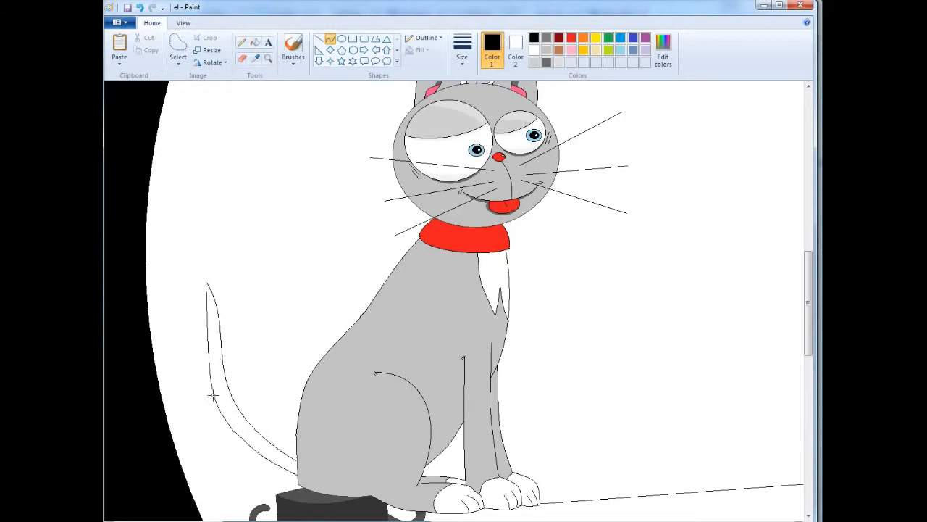
- Close the outline at the tail's base with the Pencil and open the color editor
left_click(268, 59)
double_click(297, 439)
left_click(242, 42)
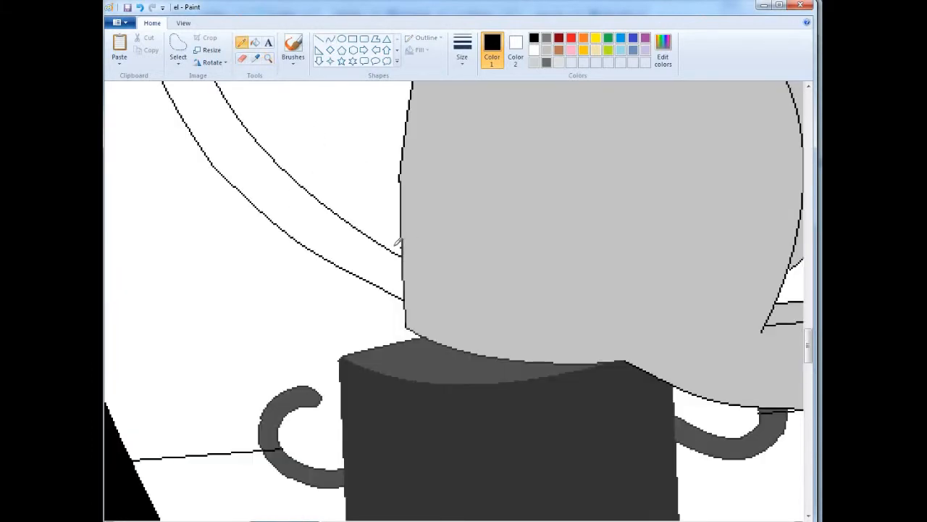
scroll(302, 141, "up", 5)
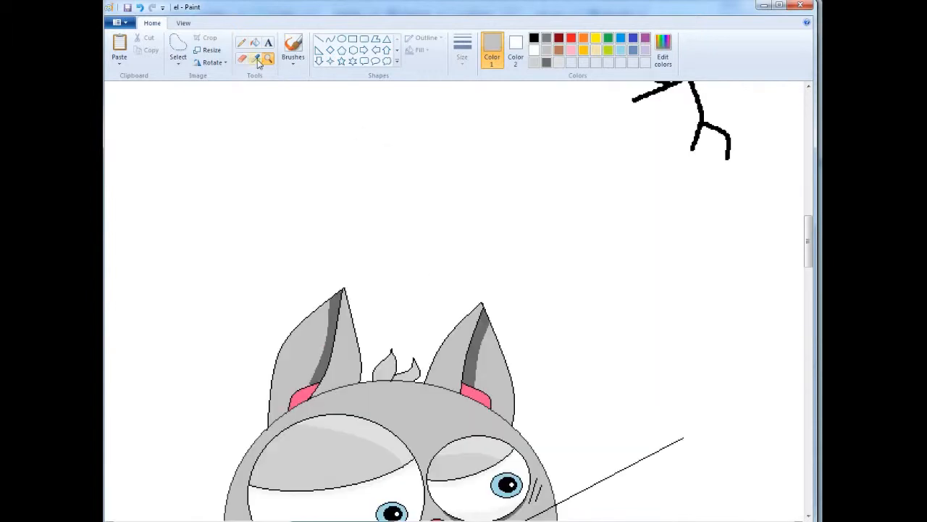
left_click(663, 54)
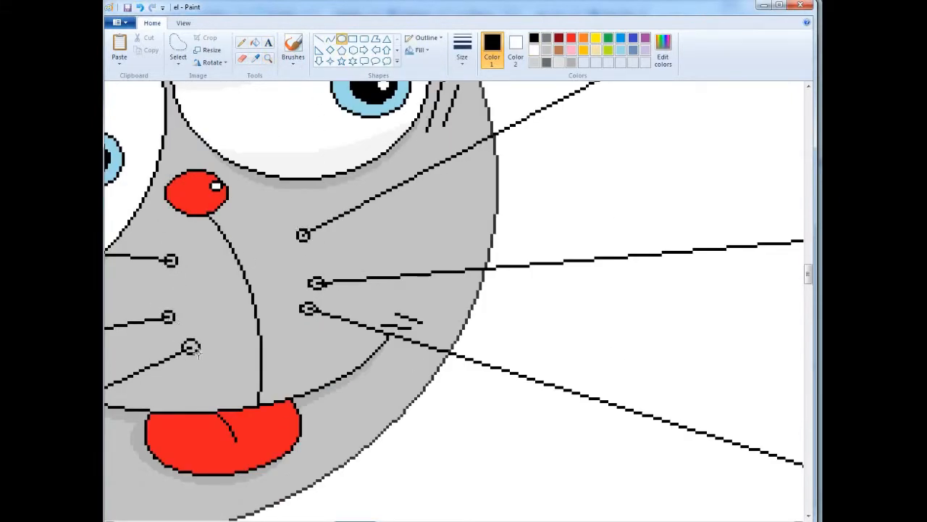
- Draw a soft shadow beneath the cat's red nose using the gray sampled from the eye's shadow
left_click(255, 59)
left_click(290, 184)
left_click(330, 40)
left_click_drag(231, 197, 178, 206)
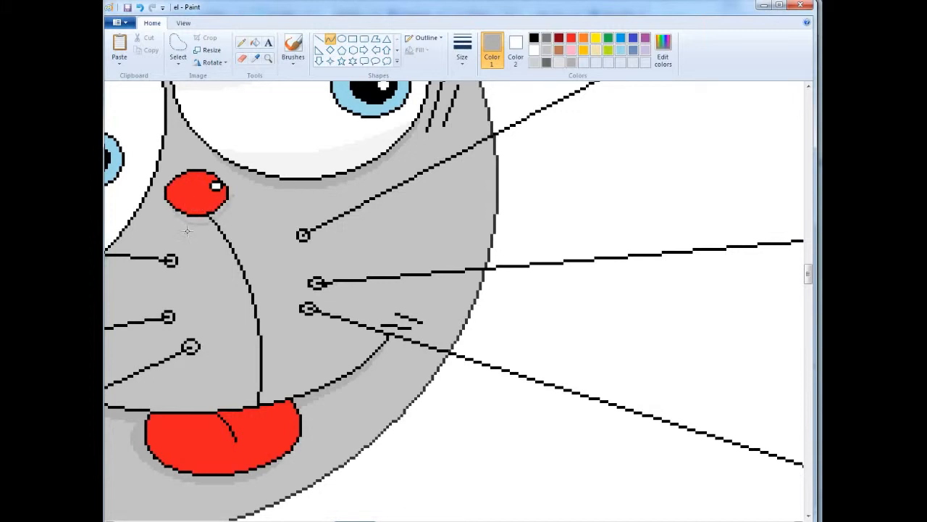
left_click(255, 42)
left_click(242, 42)
left_click(534, 38)
left_click(255, 42)
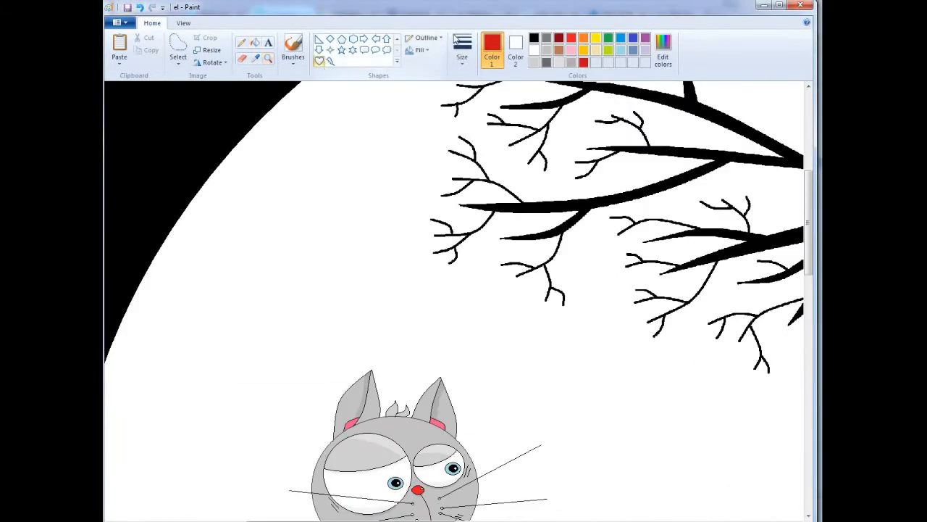
- Draw a cluster of differently sized hearts with thin black outlines above the cat's head
left_click(534, 38)
left_click_drag(386, 317, 432, 351)
left_click_drag(428, 292, 448, 308)
left_click_drag(348, 324, 380, 352)
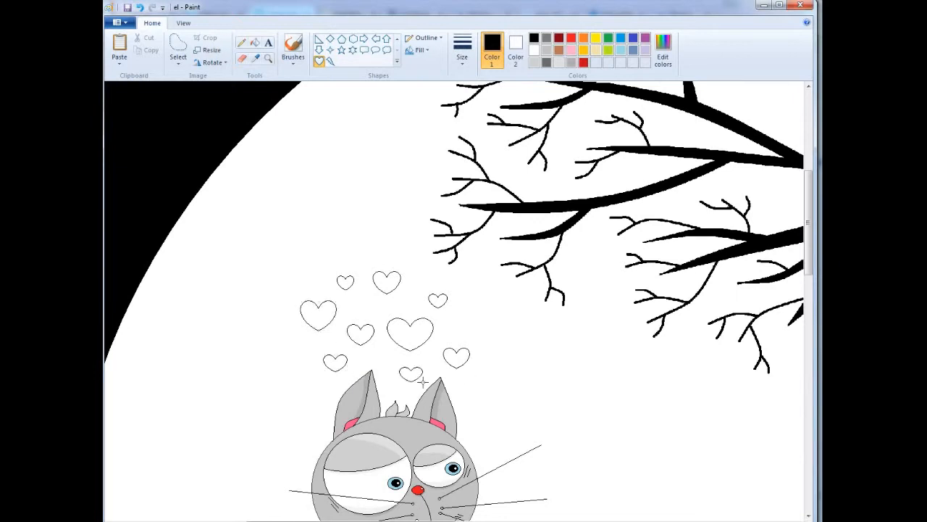
- Copy the cluster of heart outlines and place the duplicate in the empty area beside the cat's head
left_click(178, 61)
left_click(217, 101)
mouse_move(501, 364)
left_mouse_down()
mouse_move(463, 378)
mouse_move(501, 365)
left_mouse_up()
right_click(460, 335)
left_click(487, 353)
left_click(211, 132)
key("ctrl+v")
left_click_drag(263, 189, 668, 414)
- Fill the duplicated hearts with the dark red custom color
left_click(584, 62)
left_click(255, 43)
left_click(682, 417)
left_click(699, 381)
left_click(663, 359)
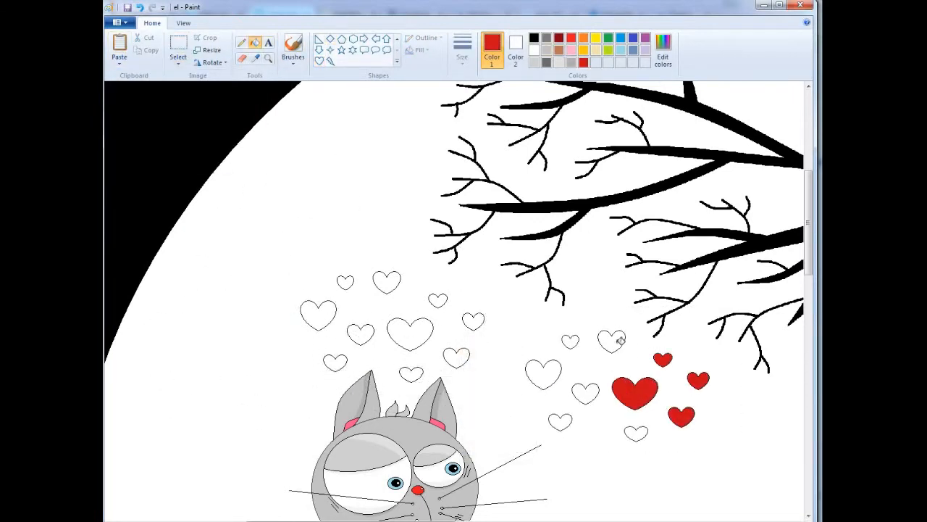
left_click(566, 419)
- Fill the original hearts above the cat's head with black
left_click(534, 38)
left_click(457, 357)
left_click(410, 333)
left_click(386, 282)
left_click(319, 314)
left_click(335, 361)
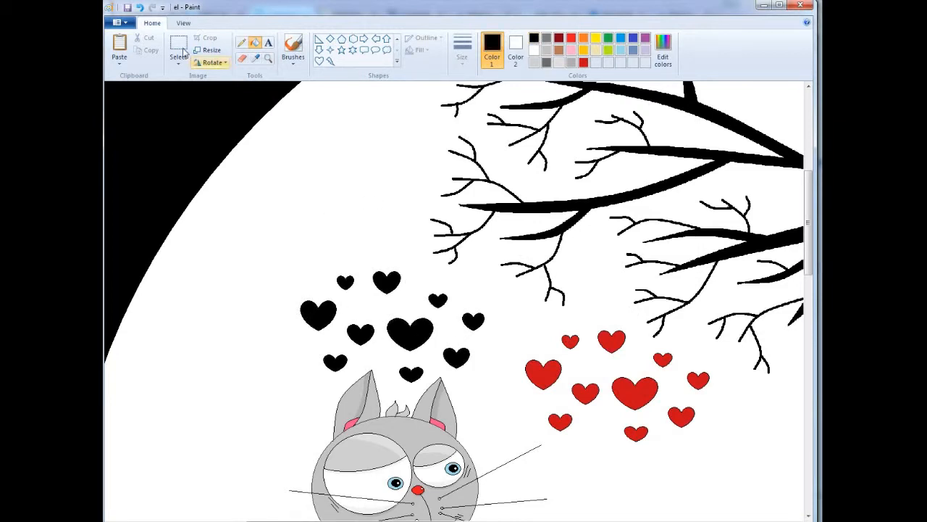
- Move the red hearts with a transparent selection onto the black hearts, slightly offset so the black forms shadows
left_click(178, 47)
left_click_drag(724, 404, 723, 400)
left_click(178, 60)
mouse_move(636, 392)
left_mouse_down()
mouse_move(437, 329)
mouse_move(642, 414)
left_mouse_up()
left_click(239, 165)
left_click(178, 61)
left_click(224, 165)
left_click(255, 43)
left_click(179, 47)
mouse_move(601, 334)
left_mouse_down()
mouse_move(519, 379)
mouse_move(603, 337)
left_mouse_up()
left_click_drag(656, 385, 426, 306)
- Draw short thin motion lines on both sides of the cat's tail
left_click(319, 38)
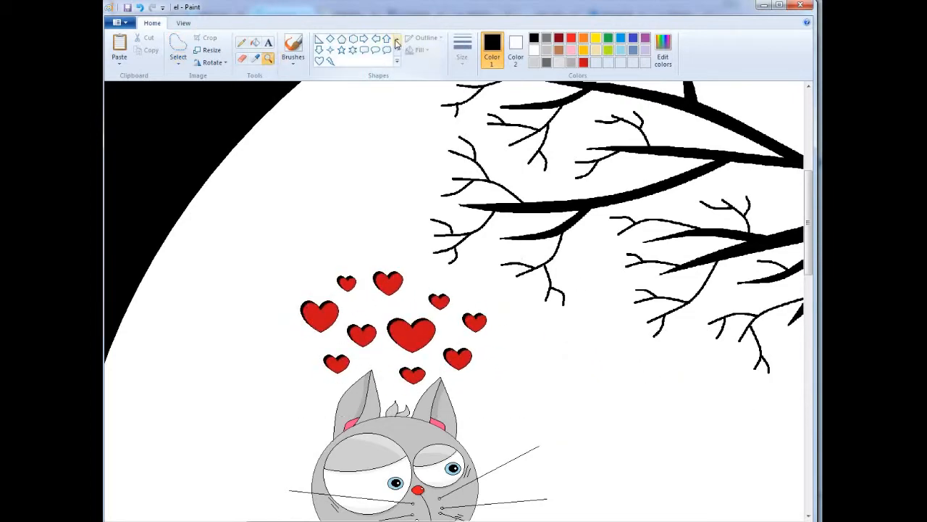
scroll(355, 200, "down", 6)
scroll(355, 201, "up", 5)
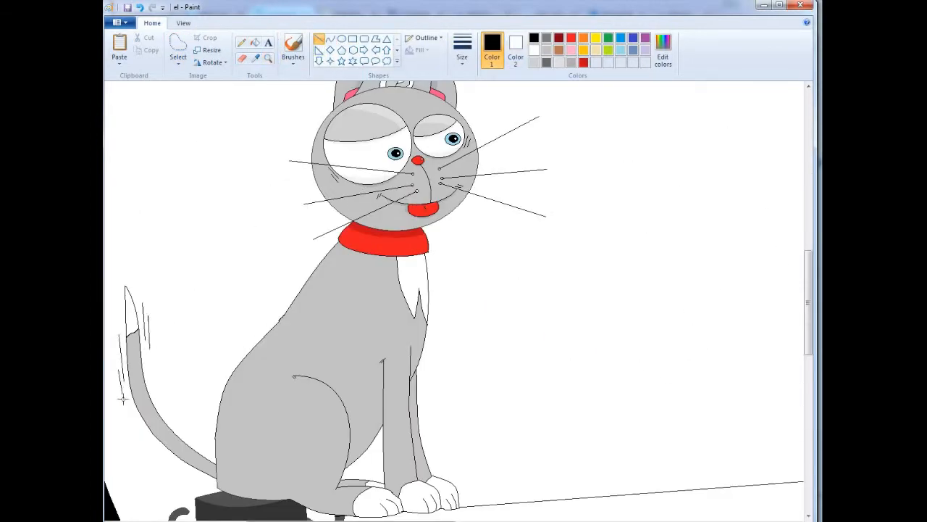
- Outline a sock with a heel patch and an open cuff below the wire using thin black curves
scroll(436, 322, "up", 2)
left_click_drag(427, 520, 516, 520)
scroll(434, 377, "down", 6)
scroll(376, 254, "up", 2)
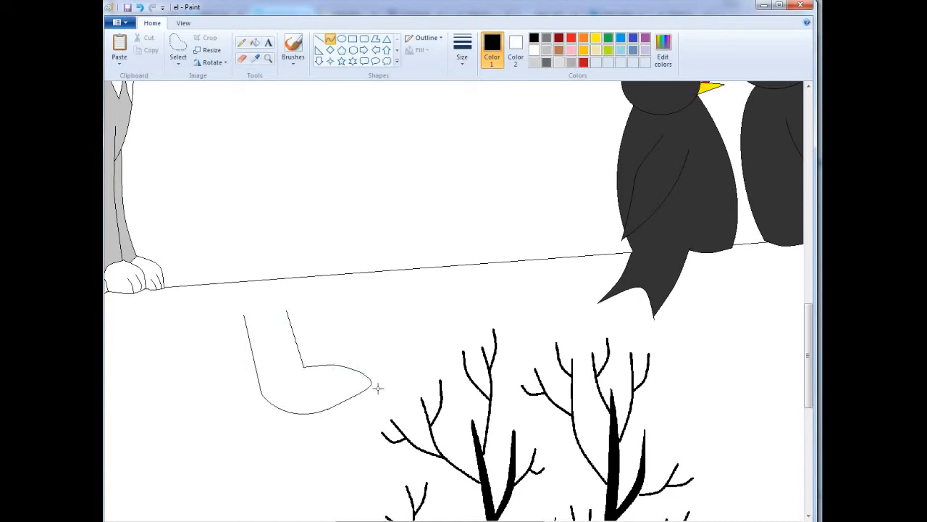
left_click_drag(350, 410, 276, 399)
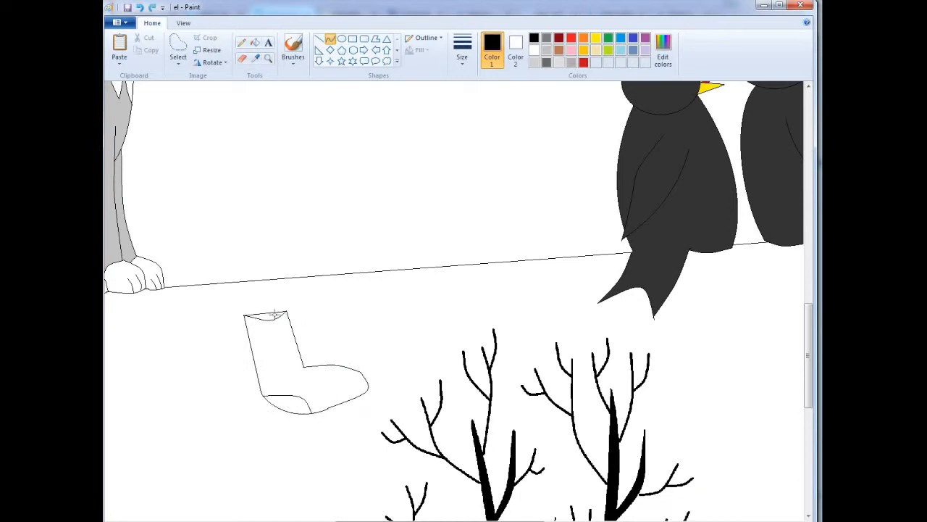
- Select the sock and move it slightly toward the birds and up toward the wire
left_click(178, 45)
mouse_move(378, 355)
left_mouse_down()
mouse_move(239, 300)
mouse_move(355, 308)
left_mouse_up()
left_click_drag(284, 360, 308, 356)
left_click(255, 43)
left_click(178, 45)
left_click_drag(311, 297, 384, 333)
left_click_drag(303, 370, 304, 352)
left_click(217, 64)
left_click(230, 130)
left_click_drag(360, 309, 321, 319)
left_click(139, 8)
left_click(140, 8)
- Try to draw a clothespin with straight lines between the wire and the sock's cuff, and undo it
left_click(319, 39)
left_click_drag(285, 259, 284, 305)
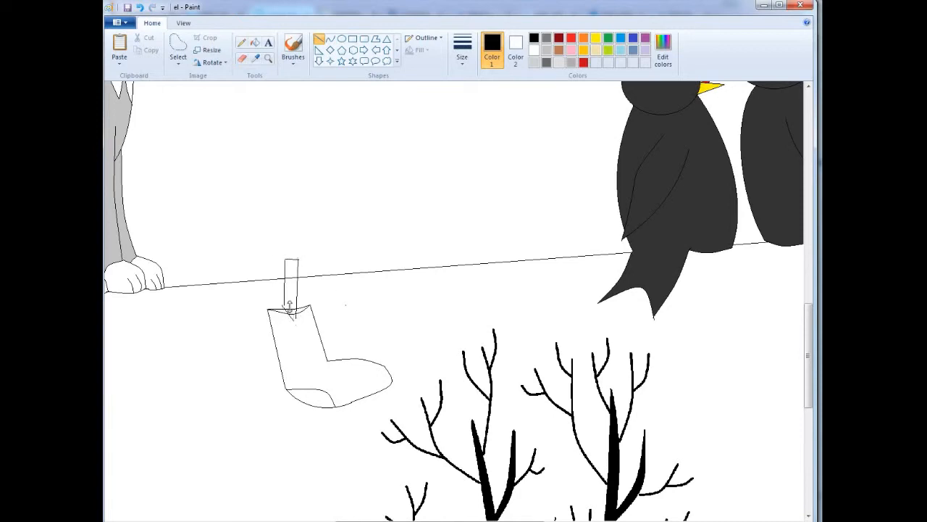
key("ctrl+z")
- Select the whole sock and move it farther along the wire, just beneath it
left_click(179, 64)
left_click(210, 87)
left_click_drag(255, 297, 448, 392)
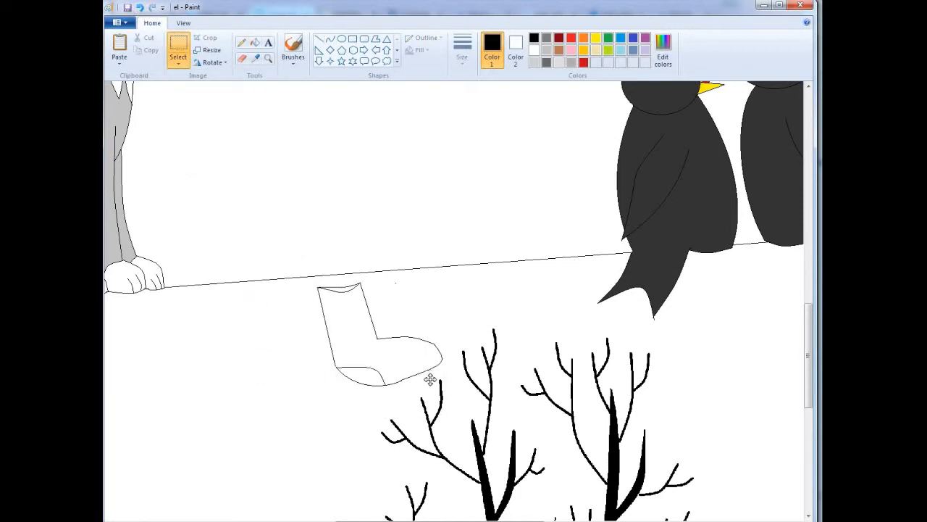
- Draw a clothespin with straight black lines clipping the sock's cuff to the wire, including its slanted rear arm
left_click(319, 39)
left_click_drag(336, 315, 337, 258)
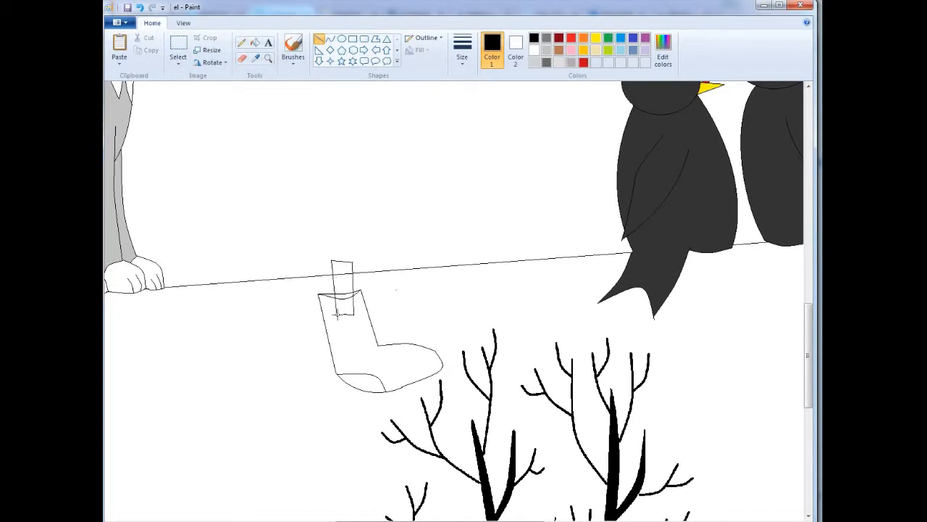
left_click_drag(363, 275, 361, 290)
- Erase the wire and cuff lines crossing the clothespin's front and tidy its outline with the Pencil
left_click(268, 59)
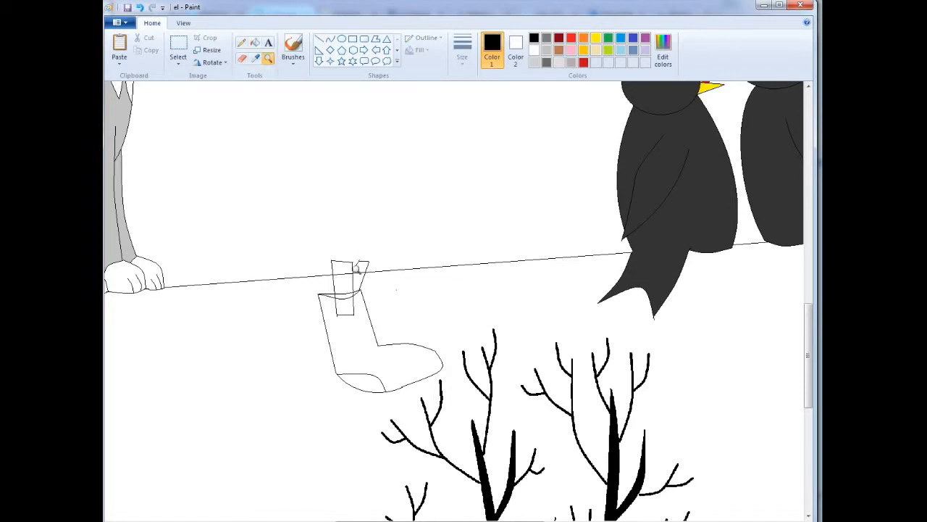
left_click(399, 299)
left_click(398, 299)
left_click(398, 299)
left_click(242, 58)
left_click_drag(281, 181, 270, 184)
left_click(242, 42)
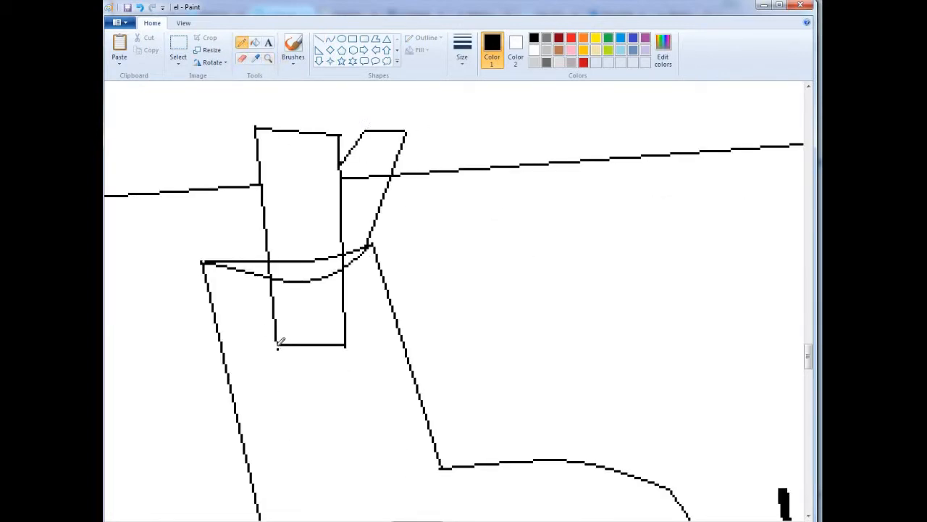
left_click_drag(284, 274, 316, 278)
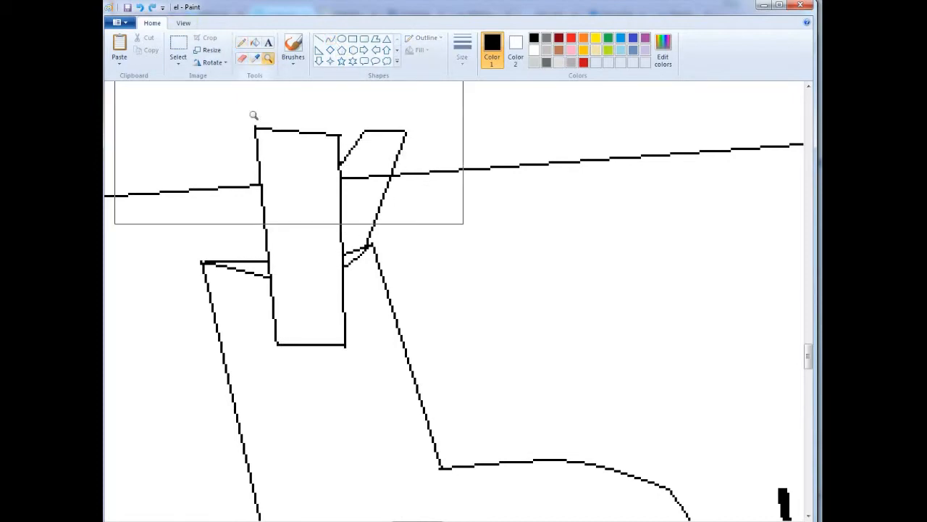
- Select the sock and clothespin with a free-form outline and move them slightly higher on the wire
right_click(280, 88)
right_click(280, 87)
left_click(178, 43)
left_click_drag(138, 95, 414, 372)
left_click(179, 62)
left_click(193, 102)
mouse_move(220, 92)
left_mouse_down()
mouse_move(135, 193)
mouse_move(404, 258)
mouse_move(213, 88)
left_mouse_up()
right_click(213, 88)
left_click_drag(235, 245, 252, 226)
- Redraw the missing wire segments beside the clothespin and erase the stray wire piece crossing its rear arm
left_click(320, 40)
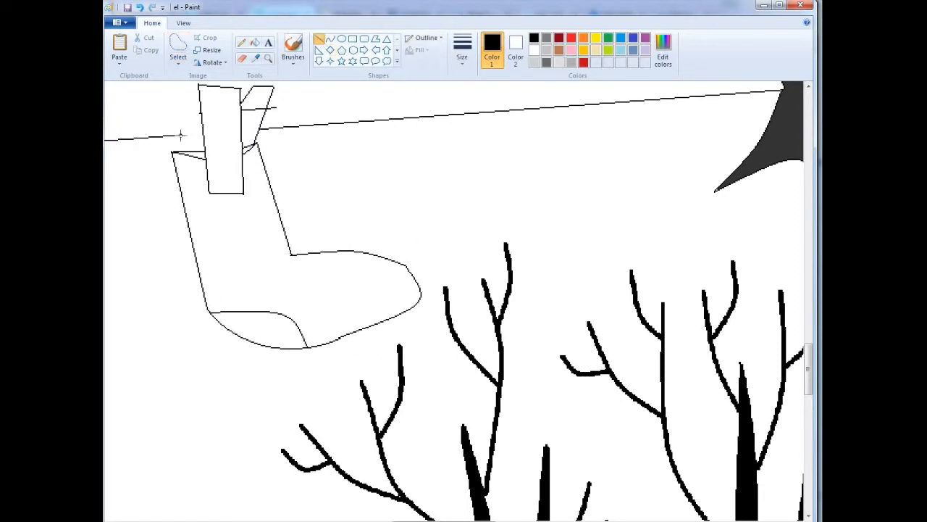
left_click(243, 59)
left_click_drag(276, 107, 257, 106)
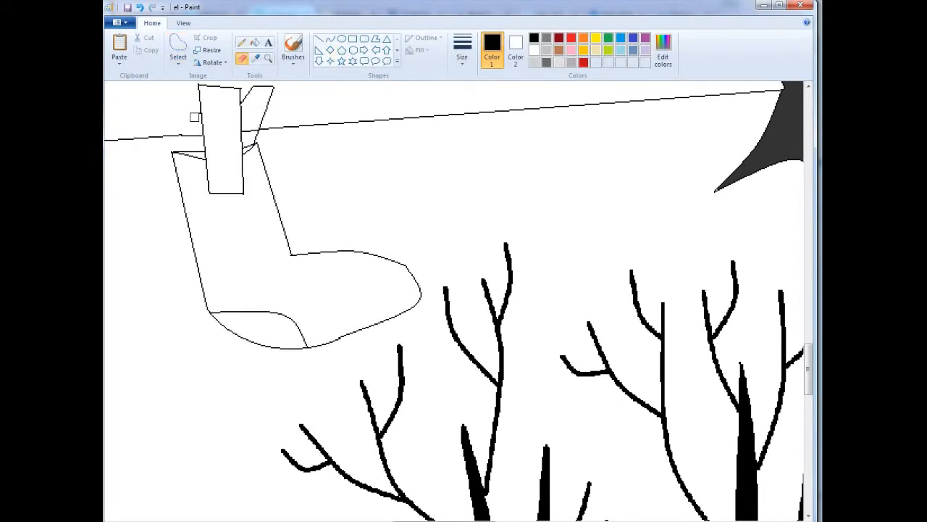
- Copy the sock and clothespin with a free-form outline and place the duplicate on an empty white area
left_click(268, 59)
right_click(163, 192)
right_click(164, 192)
scroll(164, 191, "up", 3)
left_click(178, 62)
left_click(192, 92)
left_click_drag(406, 263, 483, 342)
right_click(465, 318)
left_click(491, 338)
key("ctrl+v")
left_click_drag(145, 122, 404, 172)
- Erase the leftover wire pieces around the duplicated sock and clothespin
left_click(268, 59)
left_click(444, 203)
left_click(444, 203)
left_click(243, 59)
left_click_drag(448, 250, 310, 258)
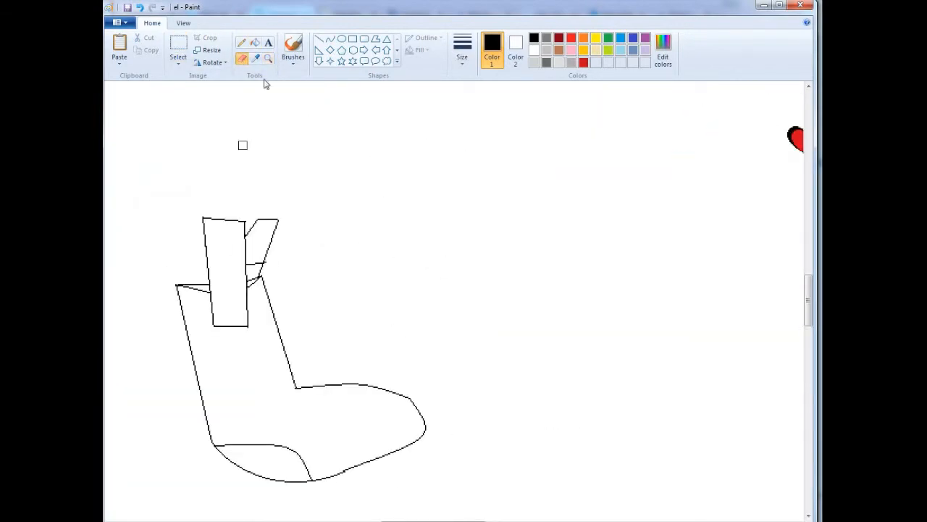
- Flip the duplicated sock and clothespin horizontally and place it on the wire beside the original, toe pointing the opposite way
left_click(268, 59)
right_click(304, 232)
left_click(178, 48)
left_click_drag(119, 130, 308, 325)
left_click(212, 62)
left_click_drag(318, 237, 163, 397)
right_click(163, 400)
left_click(184, 409)
key("ctrl+v")
mouse_move(194, 170)
left_mouse_down()
mouse_move(283, 333)
mouse_move(307, 332)
left_mouse_up()
- Erase the wire segment crossing the front of the second clothespin
left_click(268, 59)
left_click(380, 363)
left_click(434, 129)
left_click(242, 58)
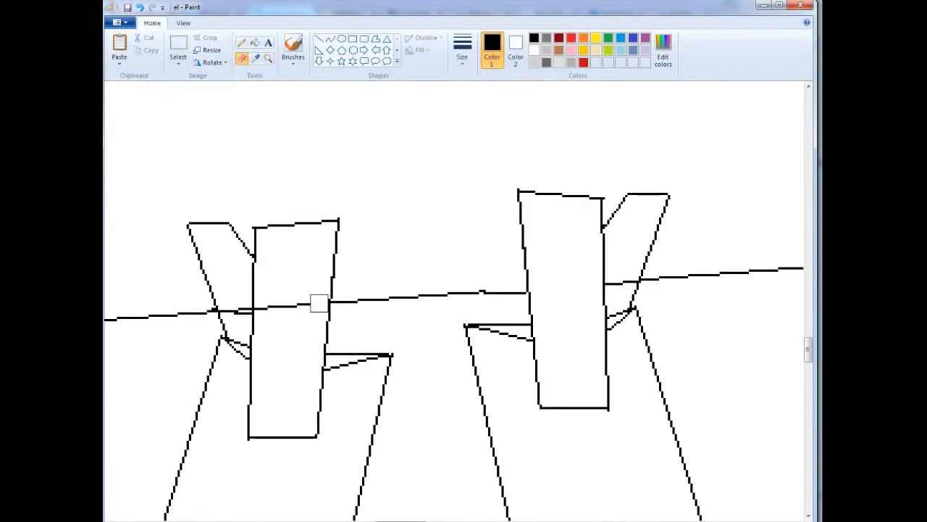
- Fill both clothespins' fronts with gold and their rear arms with a slightly darker custom gold
left_click(584, 50)
left_click(255, 42)
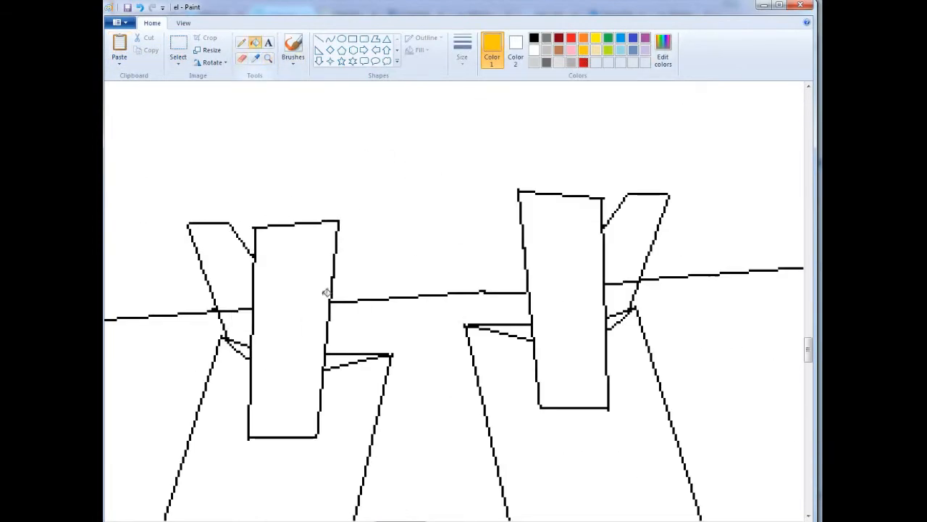
left_click(323, 293)
left_click(561, 257)
left_click(663, 51)
left_click_drag(580, 251, 580, 256)
left_click(354, 354)
left_click(629, 250)
left_click(232, 276)
- Fill the socks with red and their shaded parts with a darker red
left_click(571, 38)
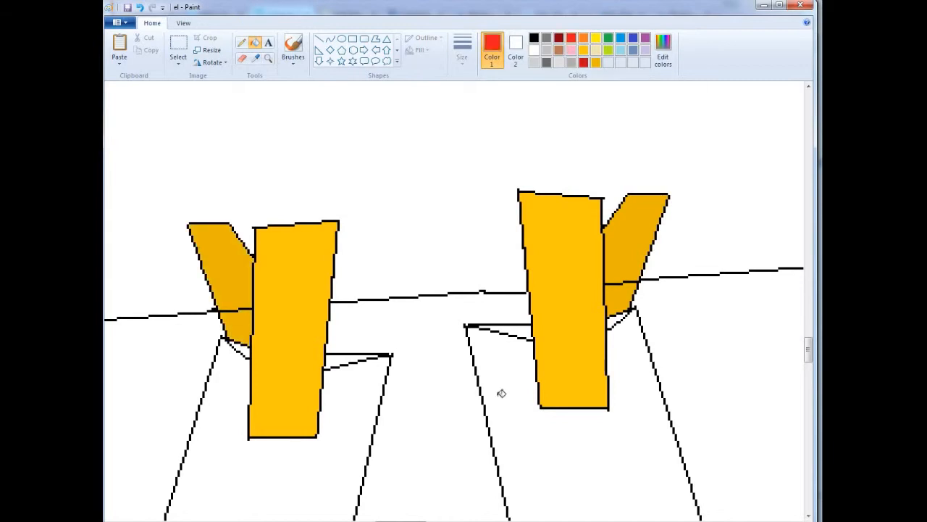
left_click(499, 391)
left_click(503, 333)
scroll(263, 351, "down", 5)
- Draw thin black curved motion lines behind both birds' heads and short straight ones around their beaks
right_click(355, 199)
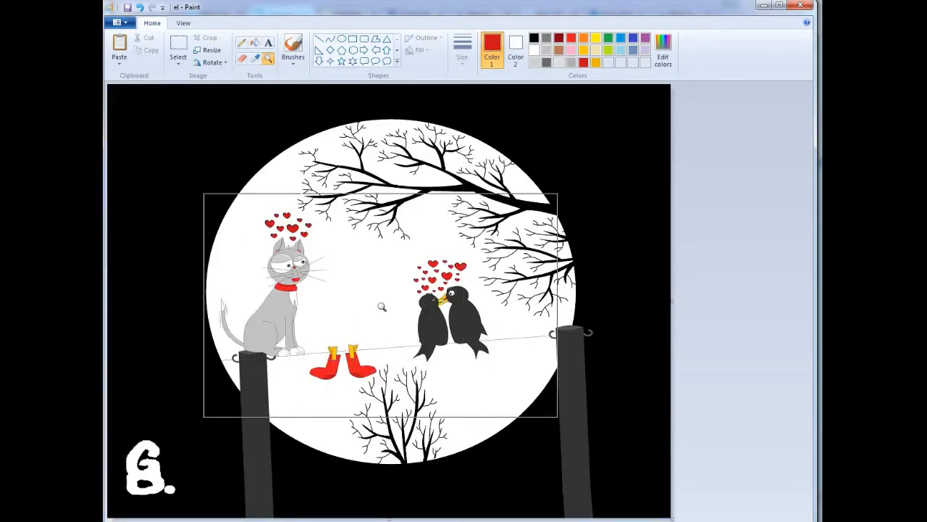
left_click(439, 310)
left_click(533, 38)
left_click_drag(552, 288, 590, 332)
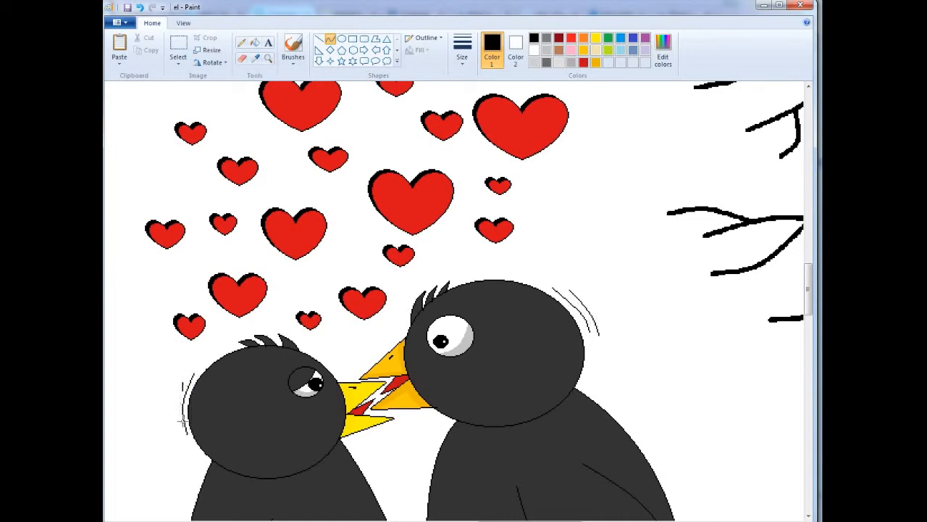
left_click(319, 39)
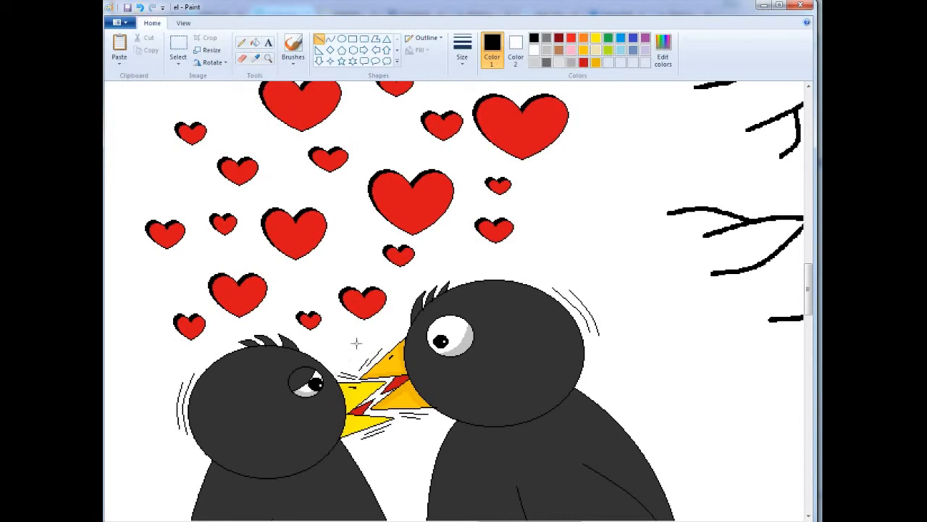
- Add thin black curved motion lines beside the birds' bodies, wings and tails
scroll(356, 376, "down", 6)
scroll(529, 331, "up", 2)
left_click_drag(310, 374, 273, 428)
left_click_drag(175, 350, 150, 390)
left_click_drag(596, 342, 630, 403)
left_click_drag(605, 376, 629, 424)
mouse_move(720, 306)
left_mouse_down()
mouse_move(758, 364)
mouse_move(754, 346)
left_mouse_up()
scroll(524, 306, "up", 2)
left_click_drag(704, 251, 748, 339)
scroll(181, 371, "up", 4)
- Add the text 2017.03.14 above the signature in white bold Impact, size 72, with a transparent background
left_click(268, 59)
right_click(331, 334)
right_click(331, 334)
right_click(331, 334)
left_click(348, 271)
left_click(348, 271)
left_click(256, 59)
left_click(268, 43)
scroll(347, 326, "down", 9)
left_click_drag(341, 520, 220, 520)
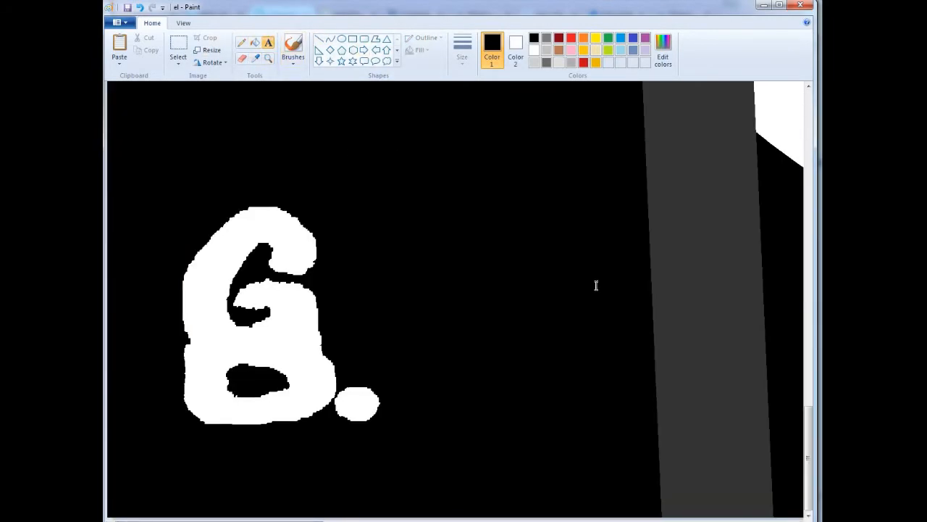
left_click(331, 160)
type("O")
left_click_drag(352, 190, 331, 174)
left_click(360, 50)
type("2017.03.14")
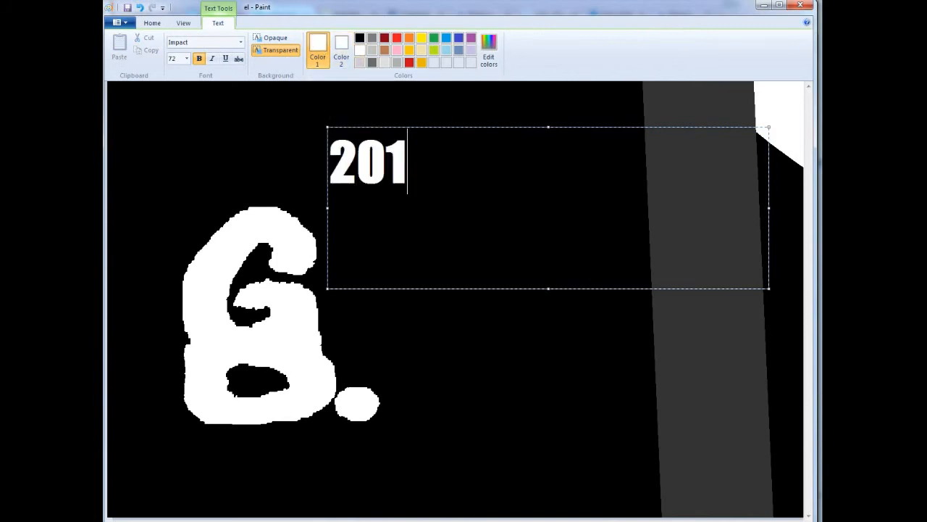
- Cut out the empty black area under the signature and move the date text there
left_click(179, 47)
left_click_drag(126, 441, 436, 513)
right_click(383, 487)
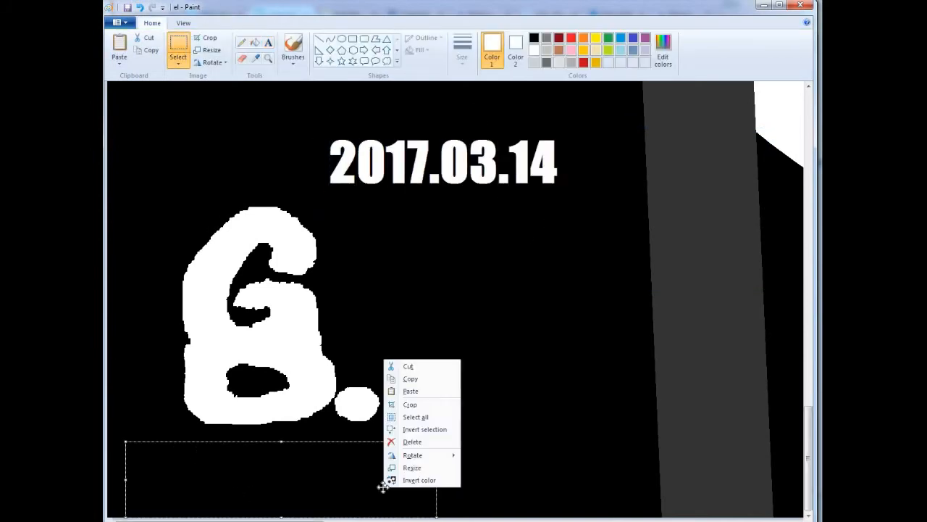
left_click(404, 366)
left_click_drag(318, 118, 571, 215)
right_click(543, 208)
left_click(553, 215)
left_click(120, 23)
left_click_drag(206, 128, 236, 476)
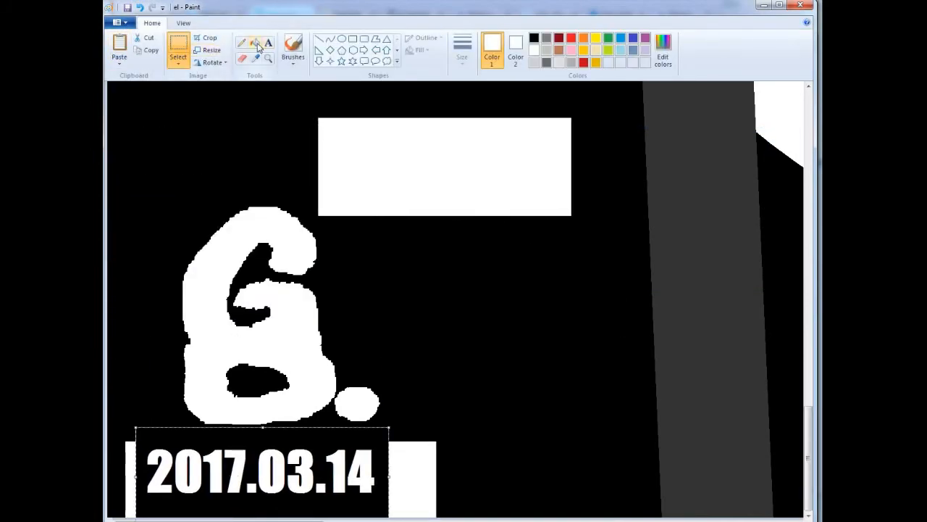
- Fill the white gaps left by the cut areas around the signature and date with black
left_click(255, 43)
left_click(534, 38)
left_click(438, 206)
left_click(414, 475)
left_click(131, 478)
left_click(269, 59)
right_click(653, 216)
right_click(653, 216)
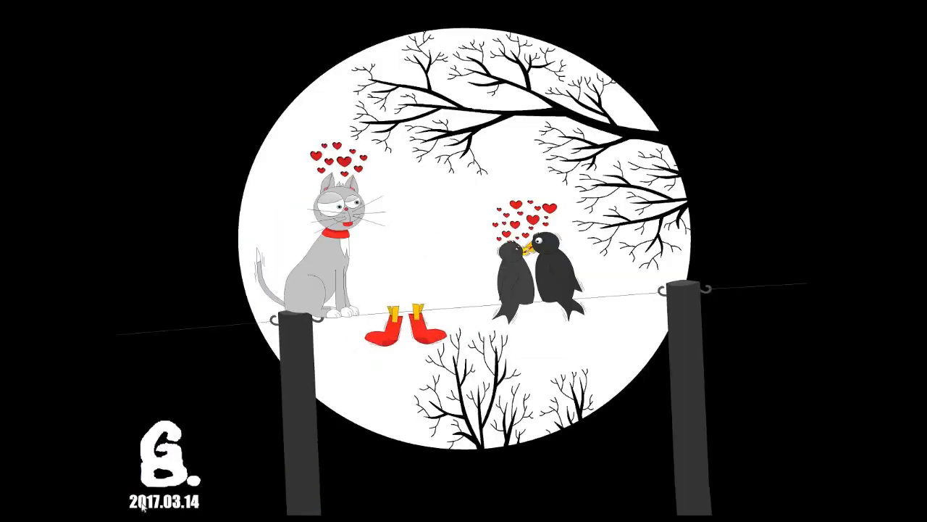